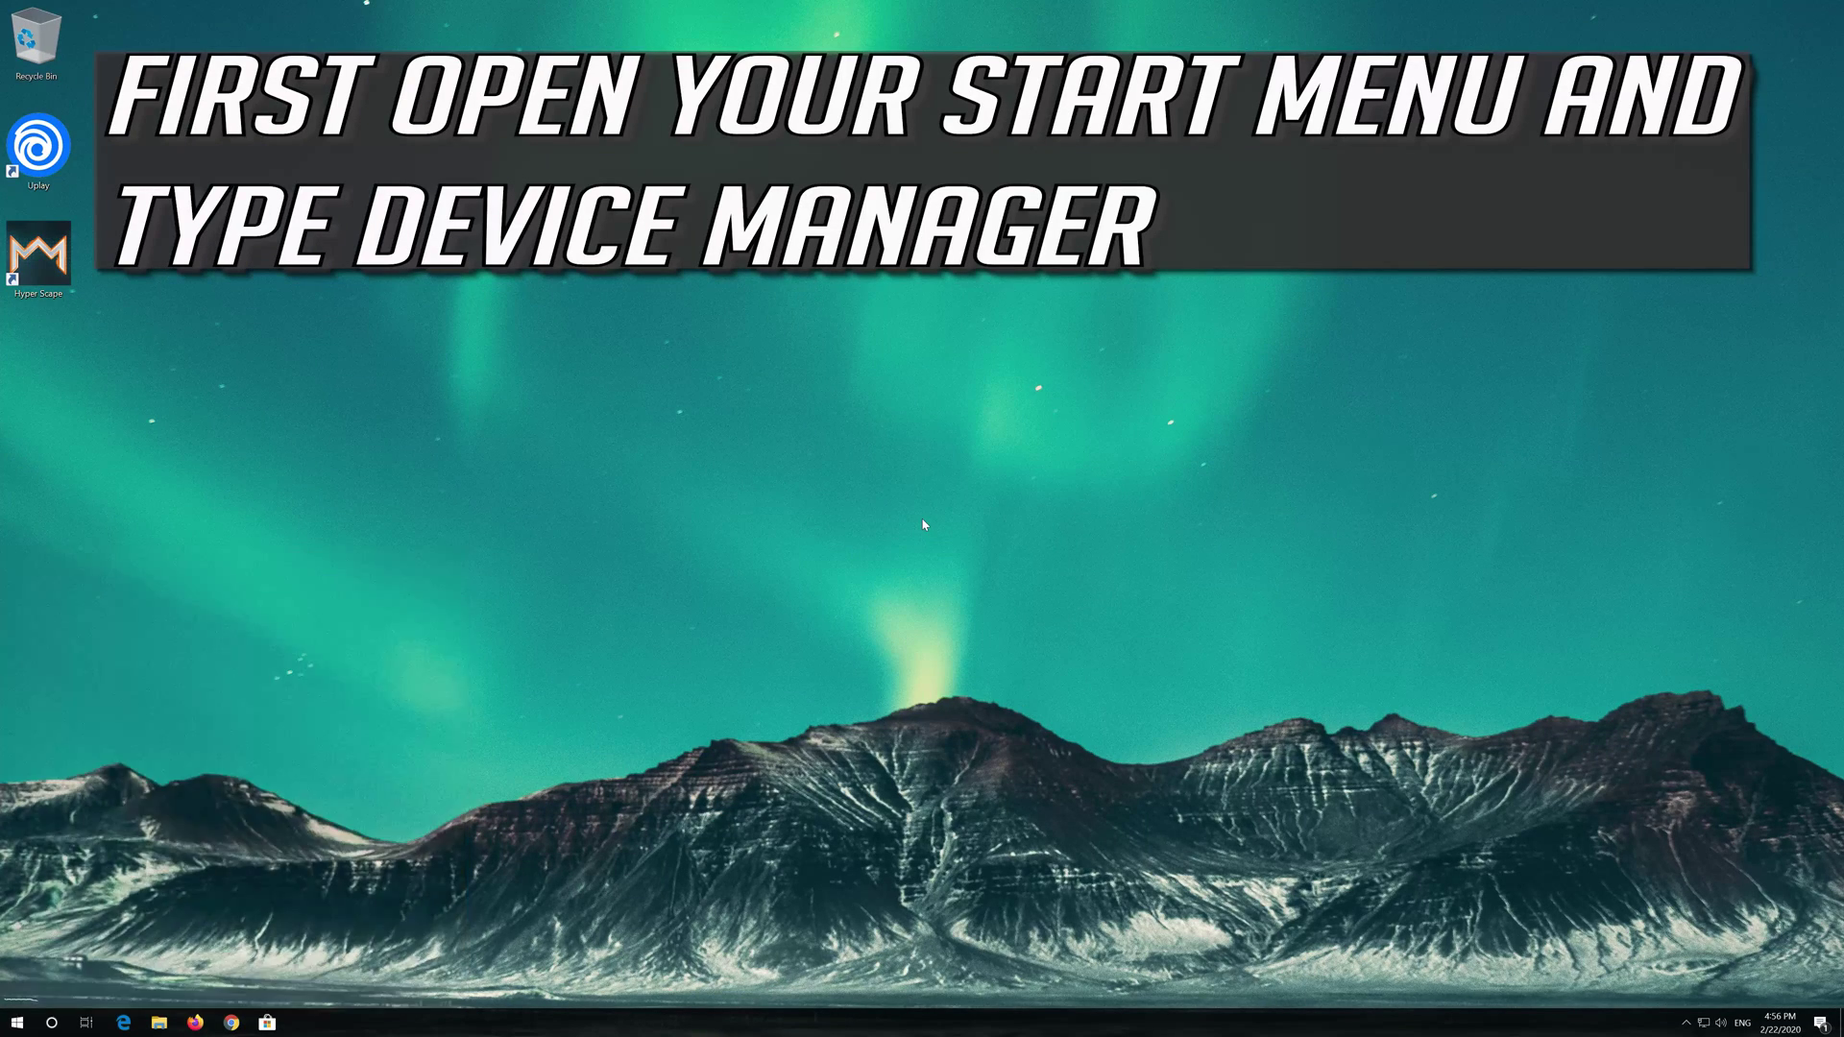
text(device manag)
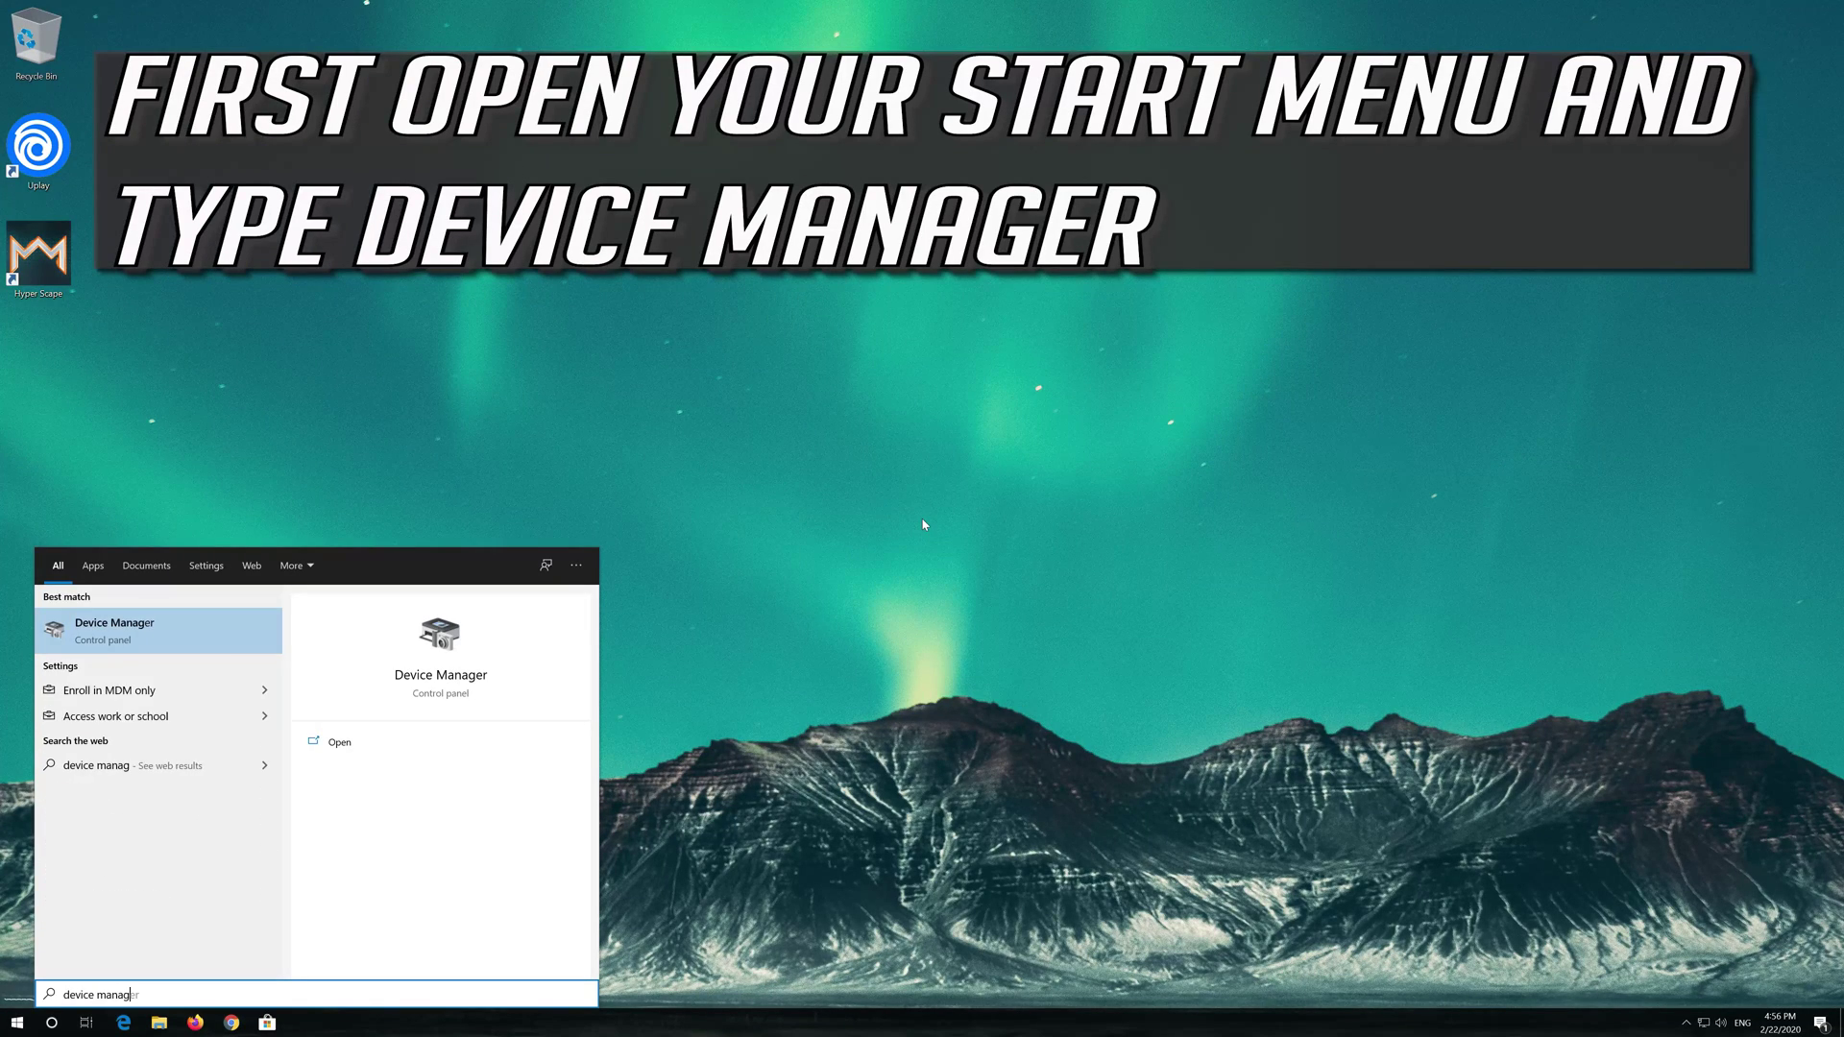
text(er)
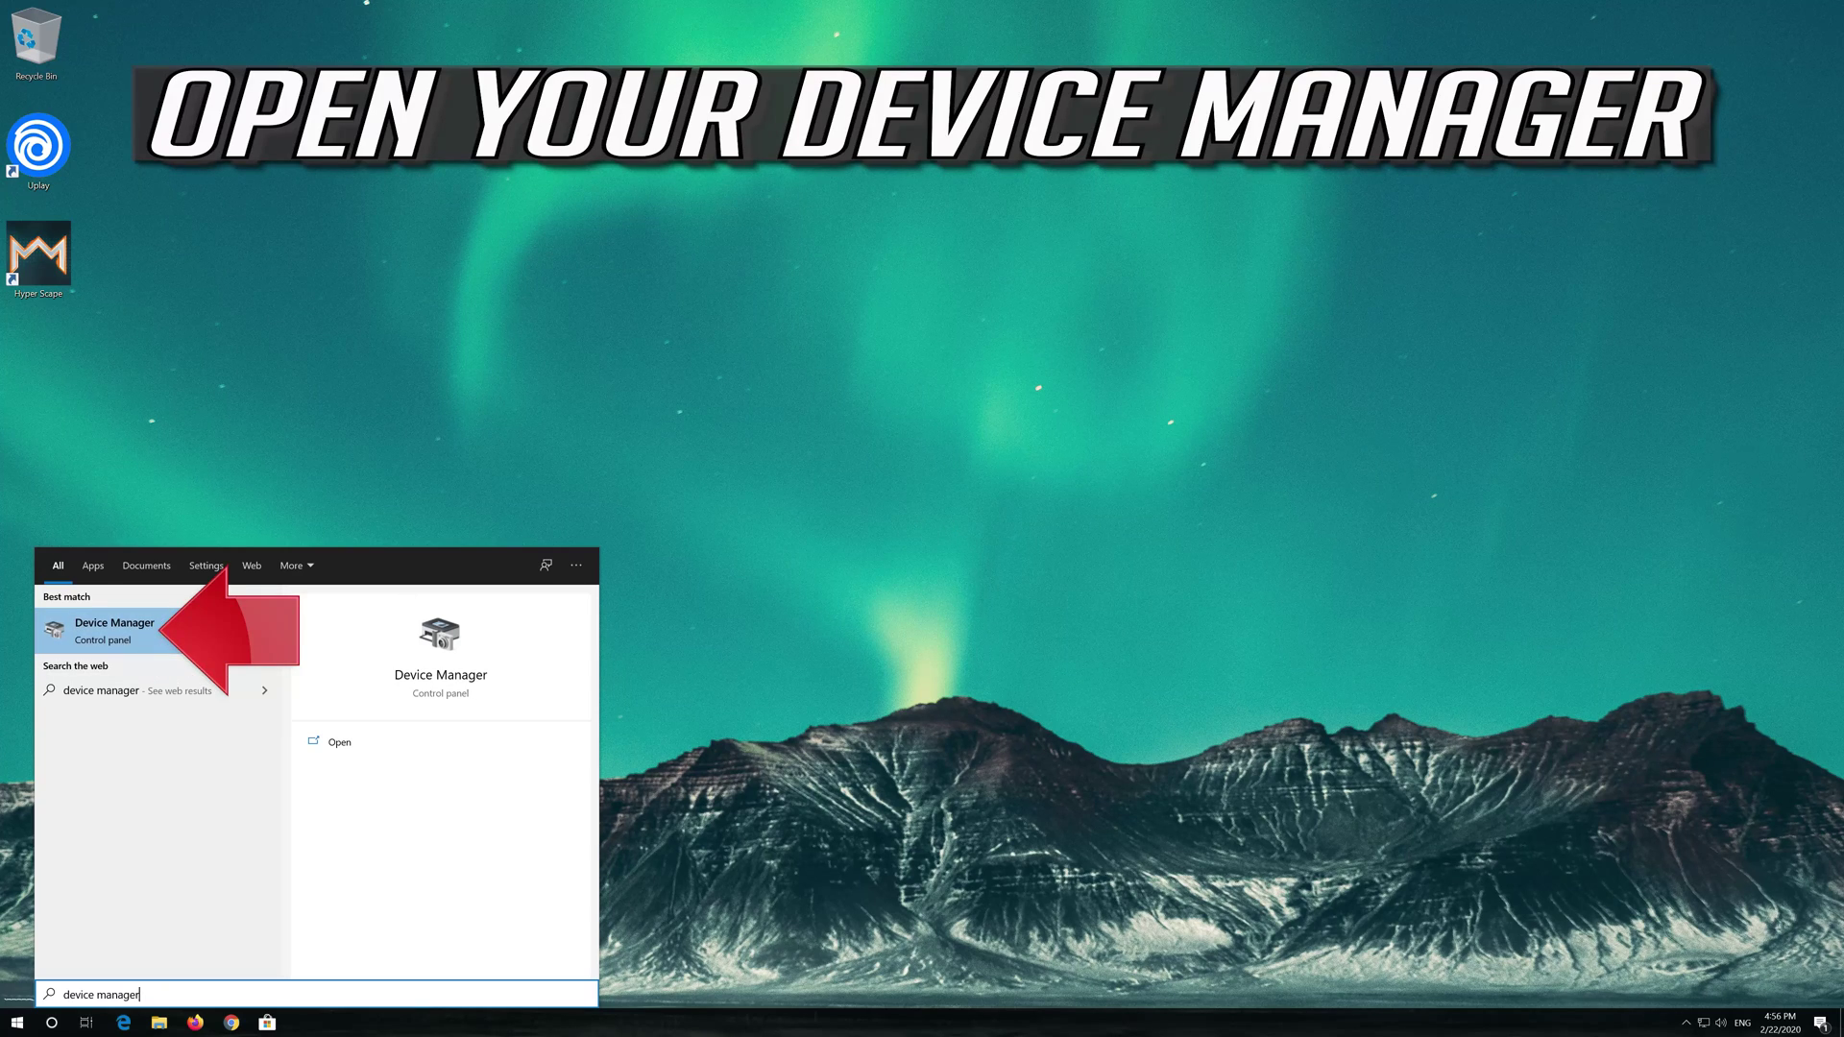
- Launch Device Manager from the Start menu search results
click(170, 634)
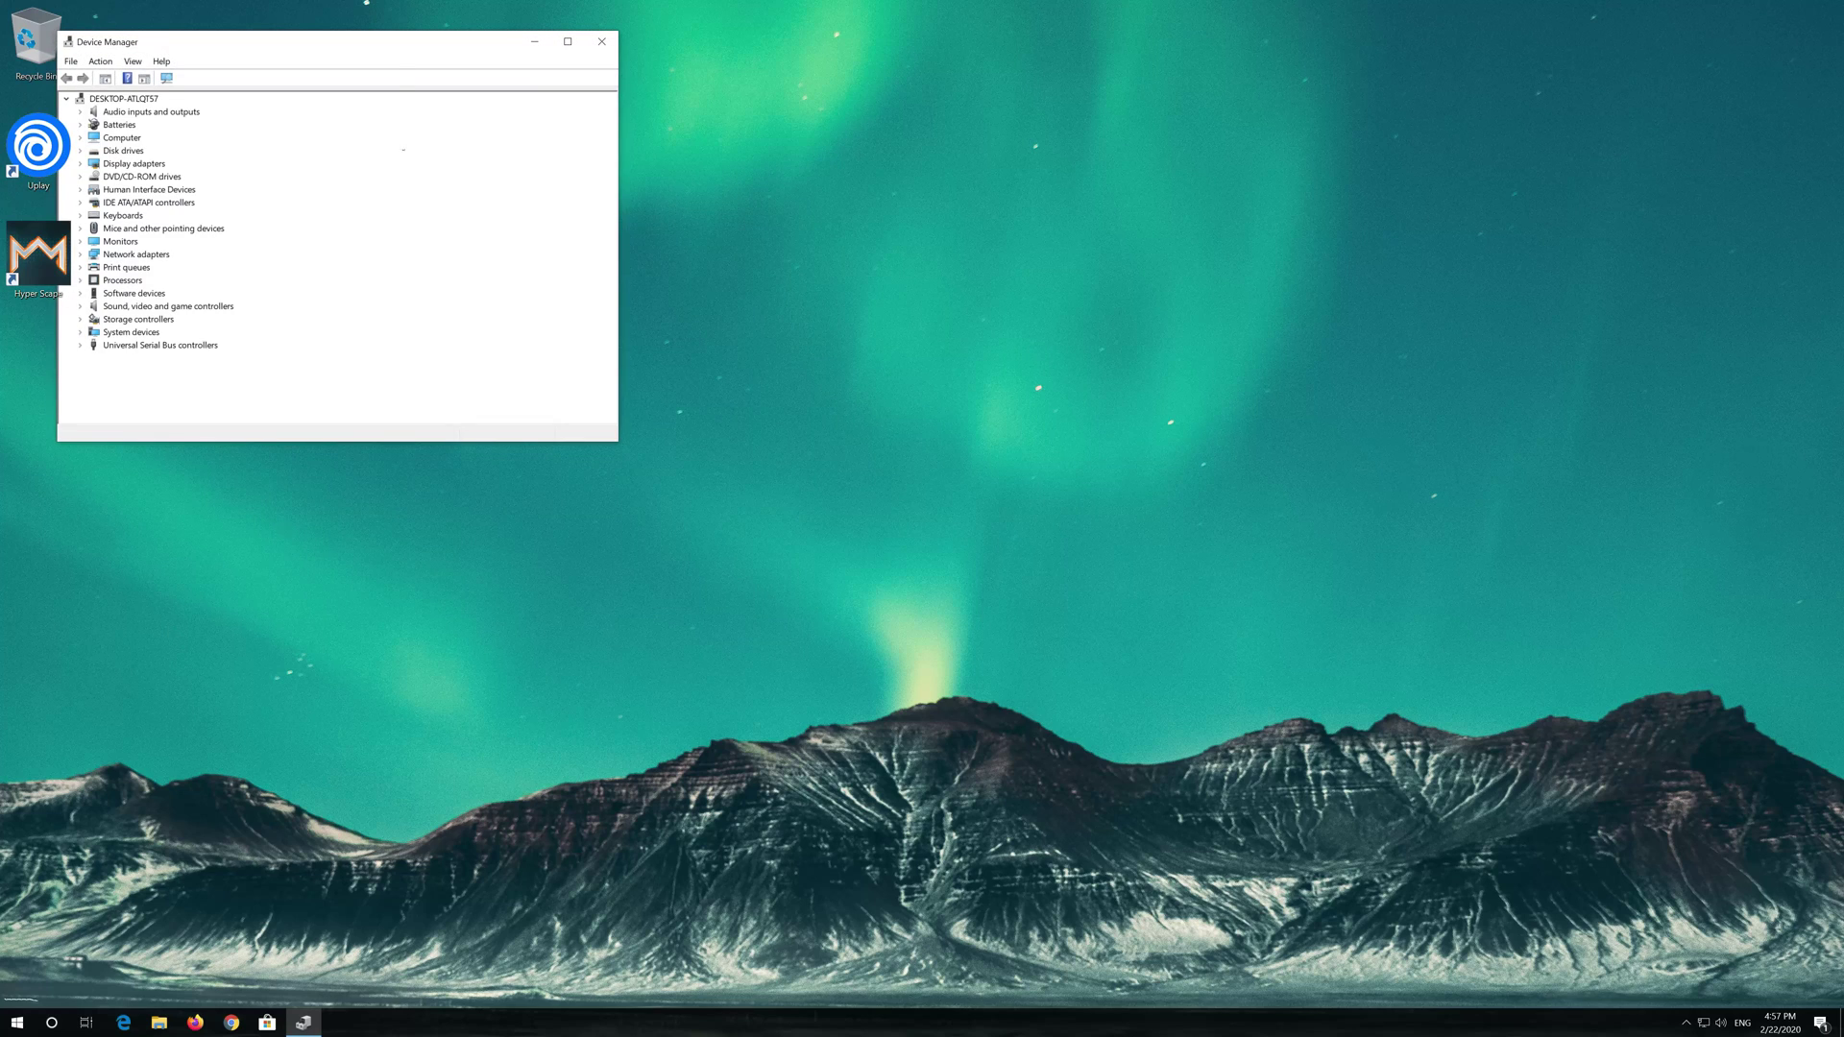
- Centre Device Manager and open Properties for the VirtualBox Graphics Adapter under Display adapters
drag(339, 42, 888, 248)
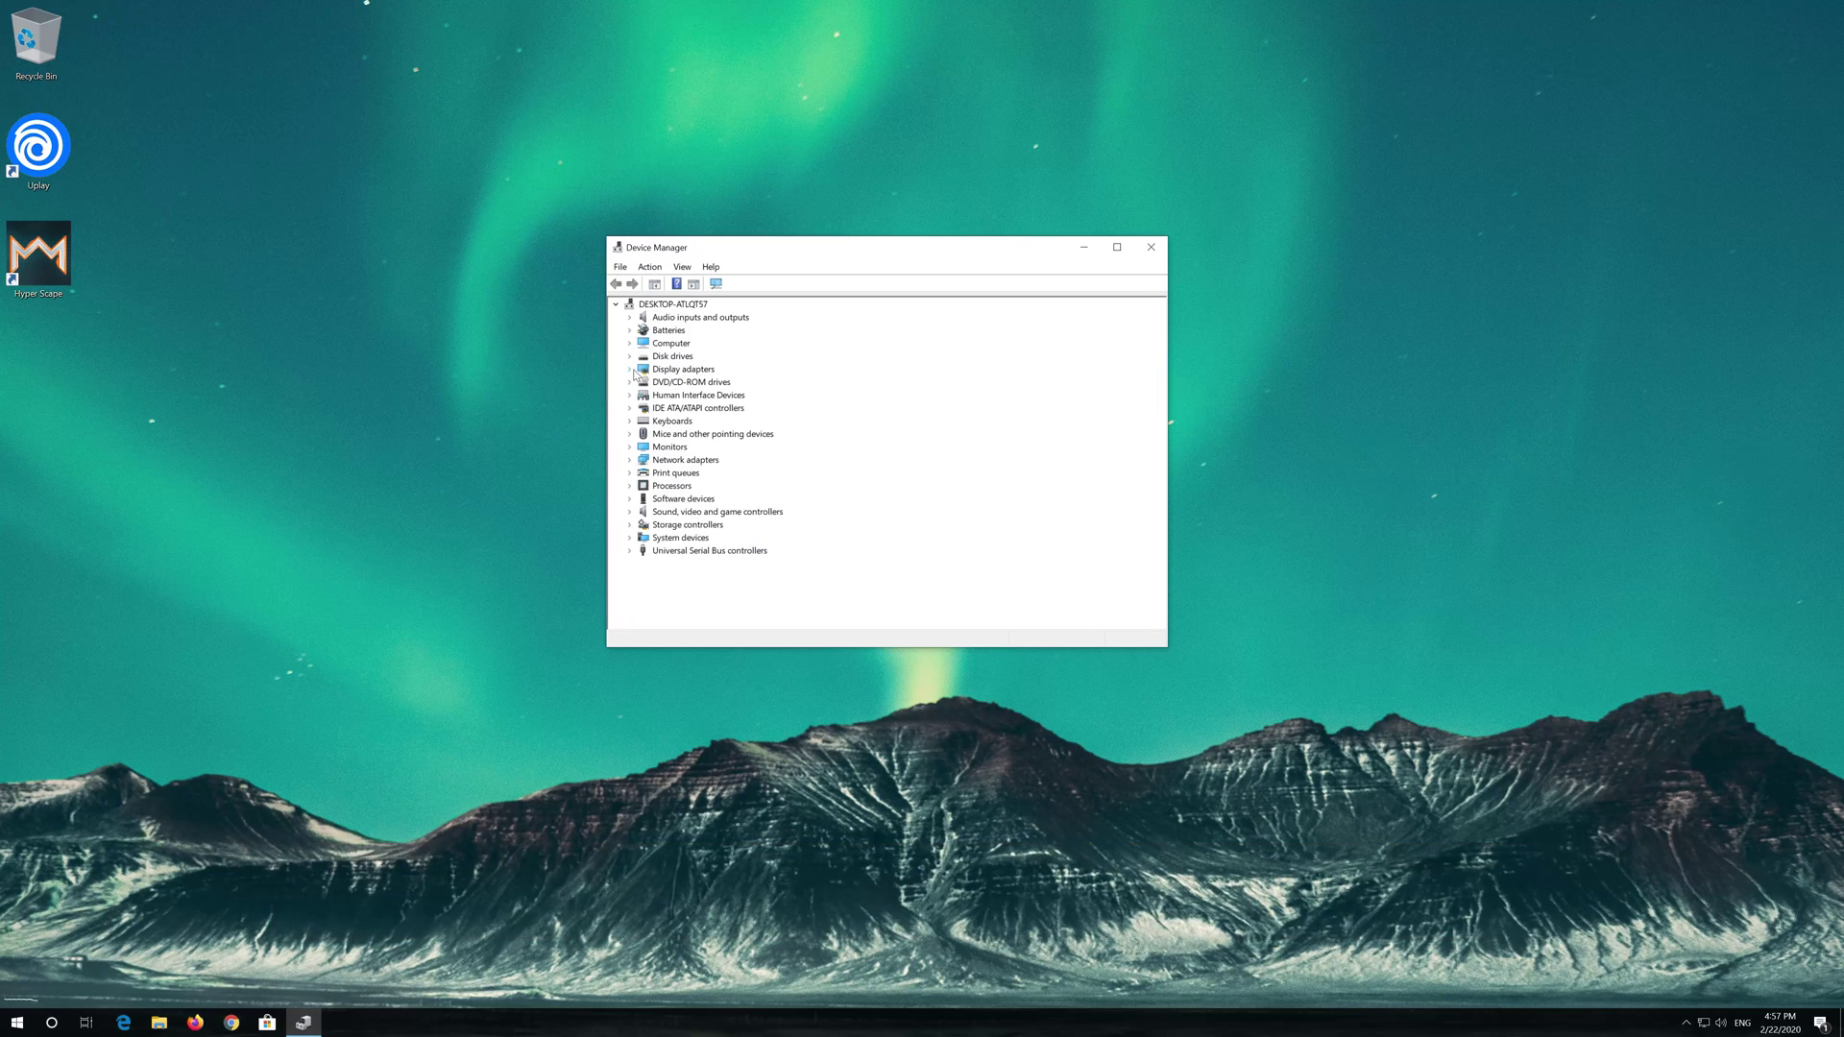
click(631, 370)
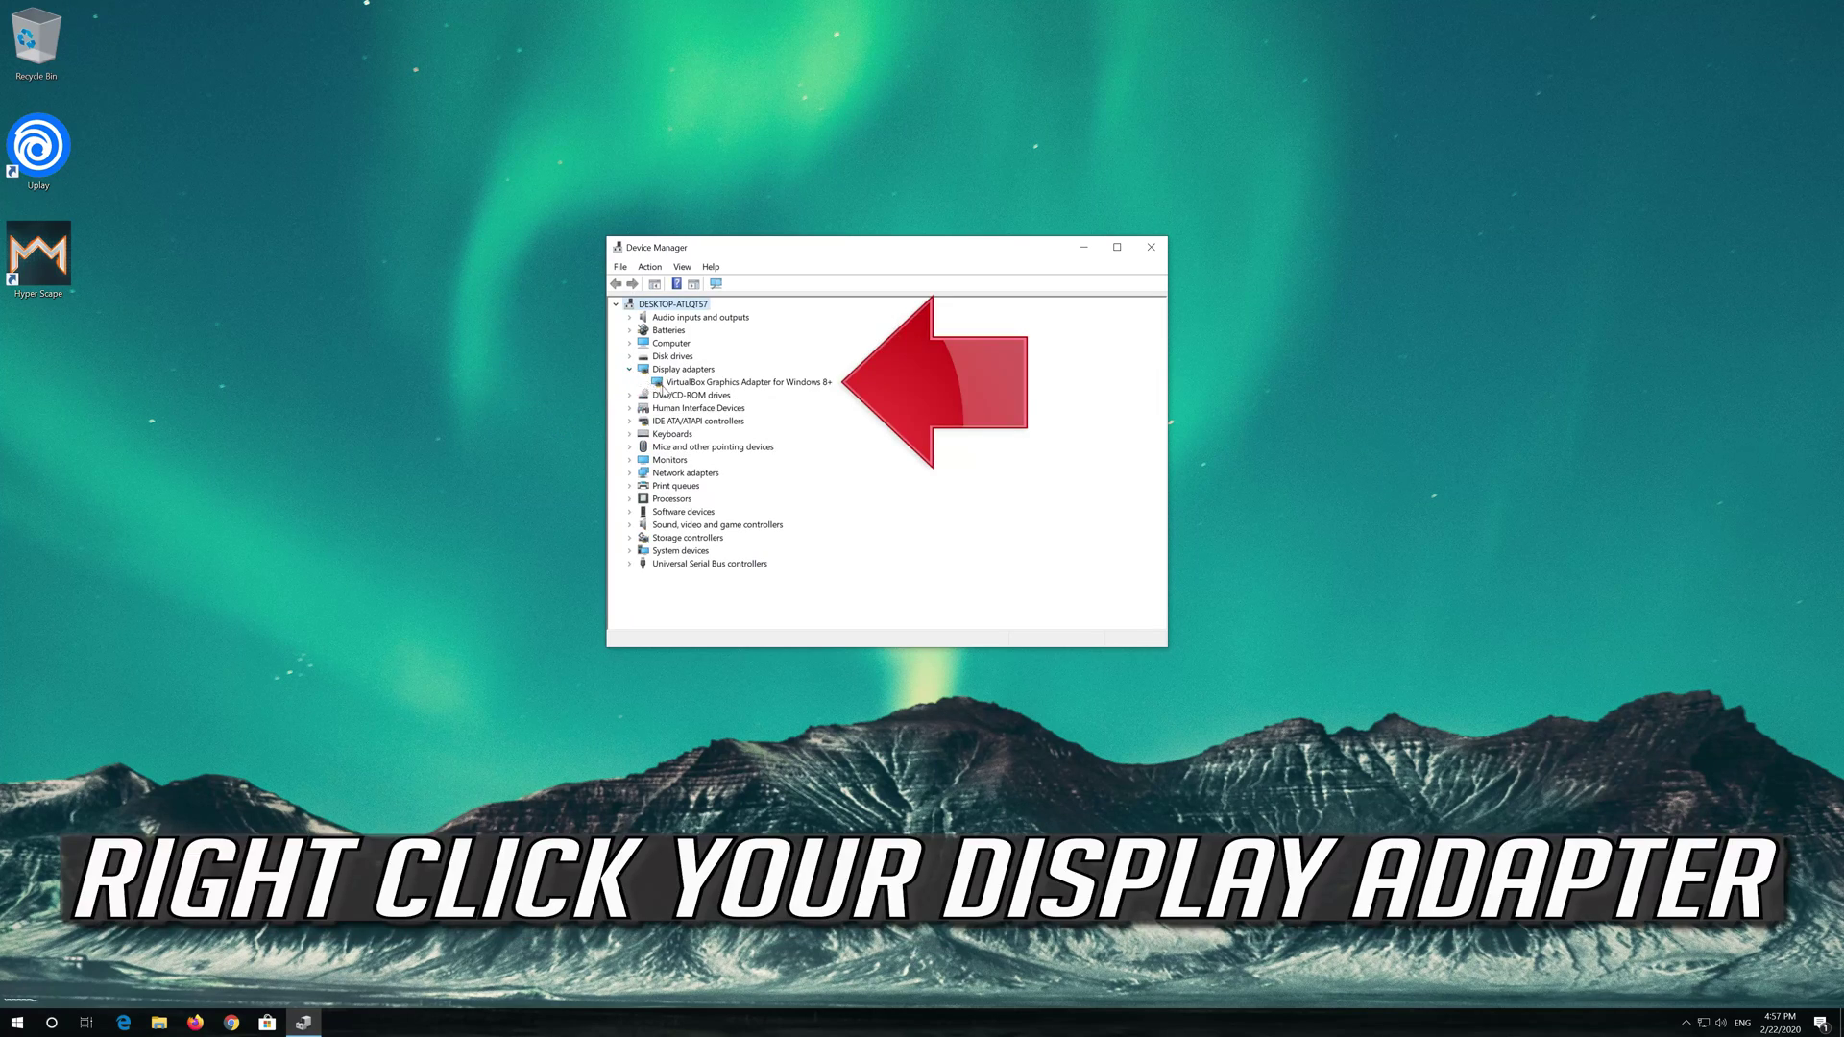
click(664, 385)
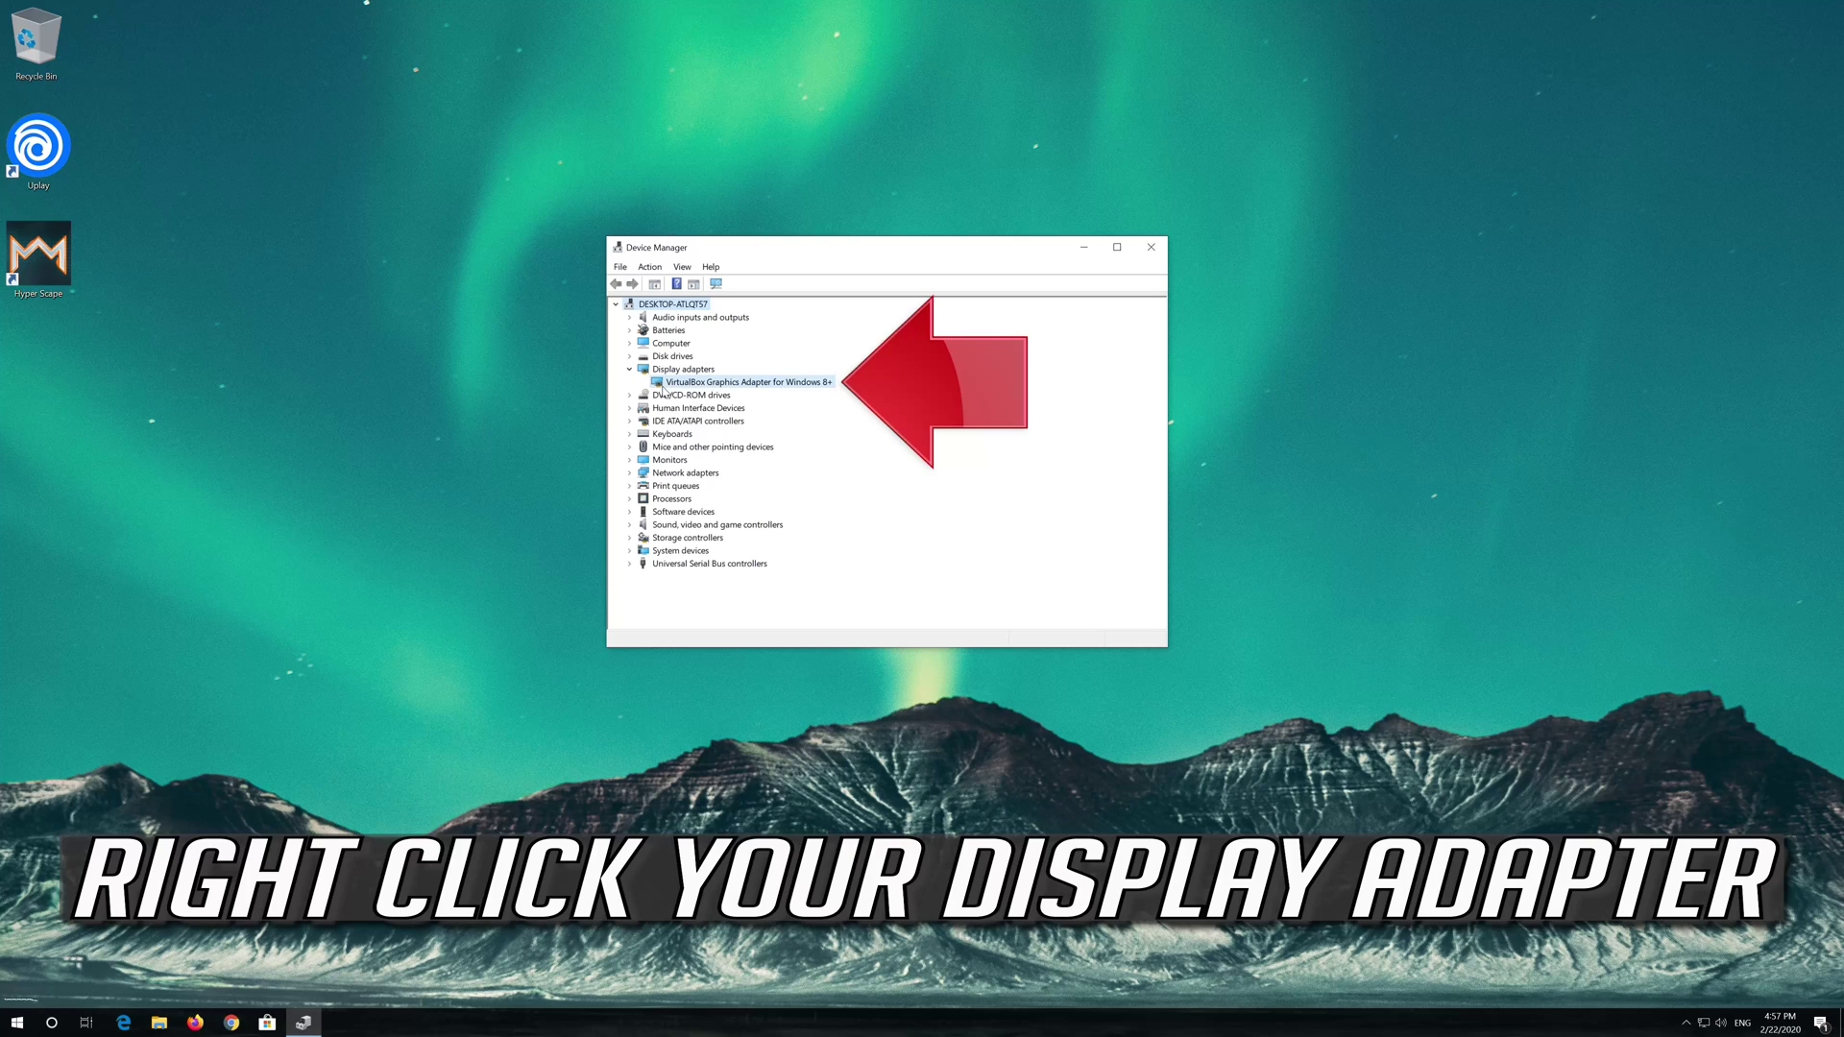
right_click(794, 384)
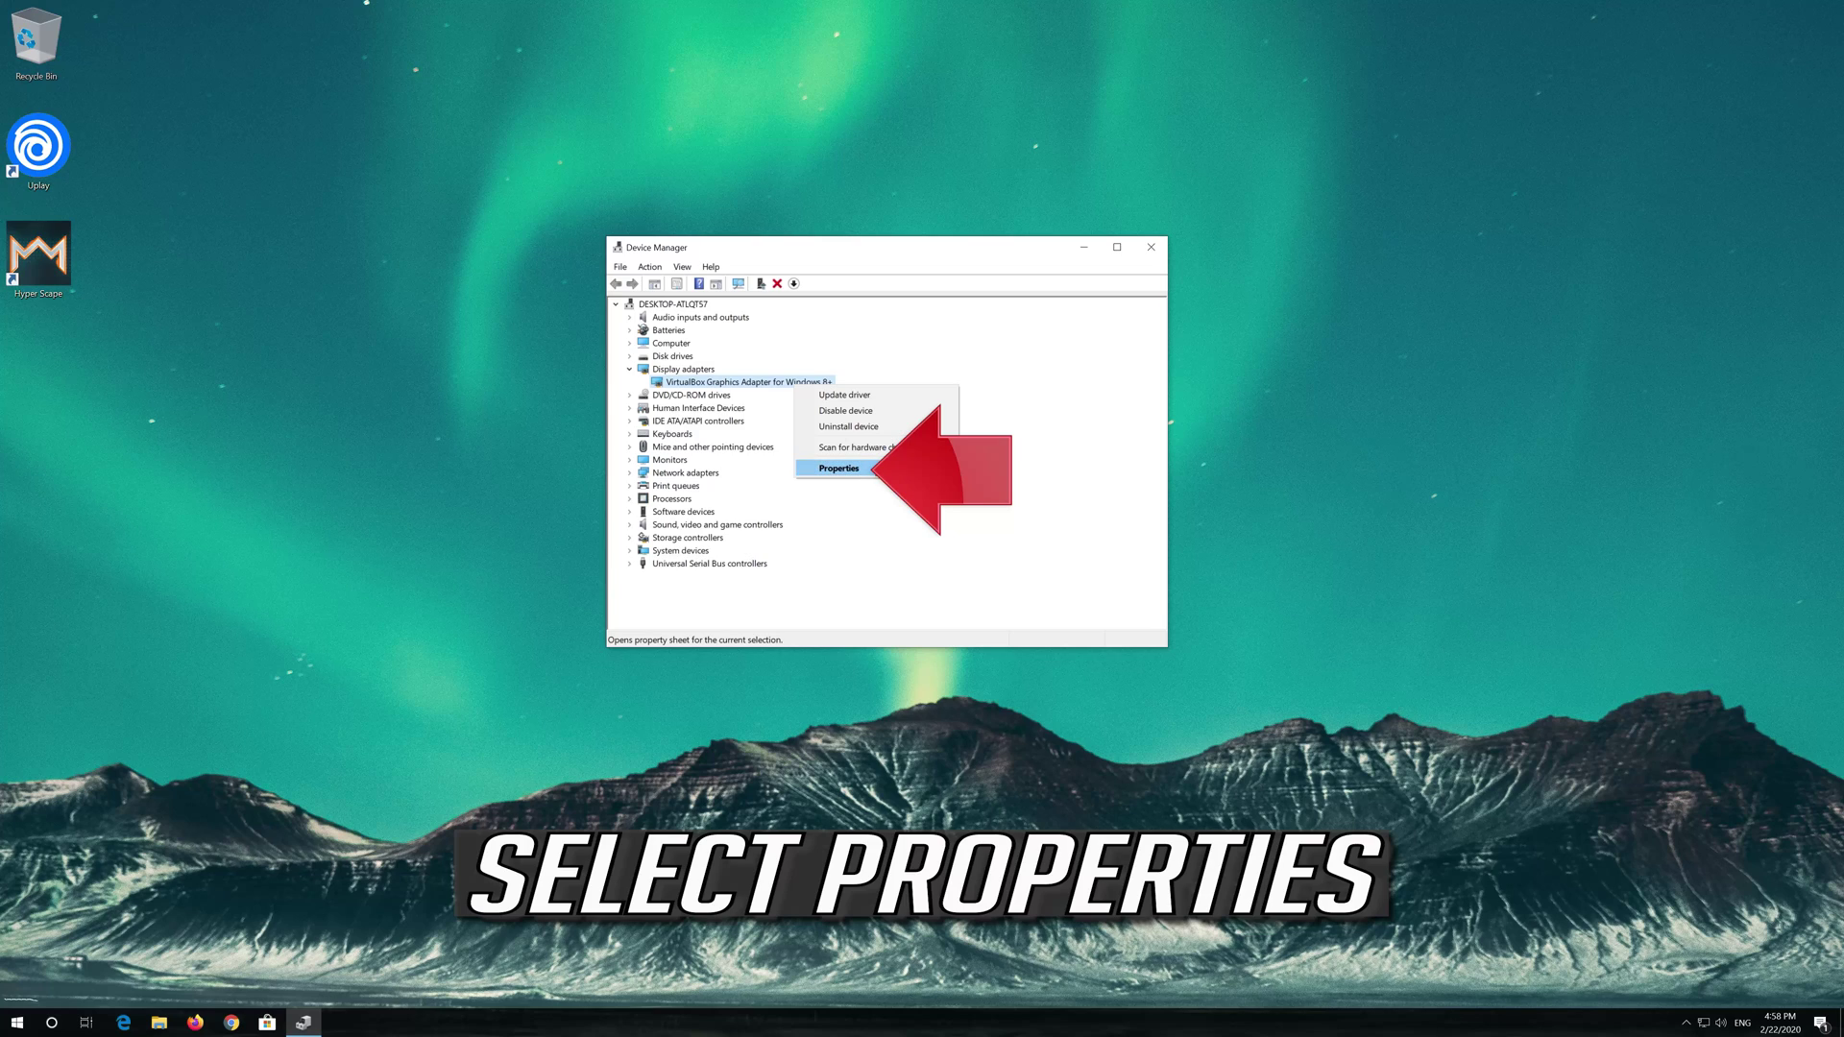
click(864, 467)
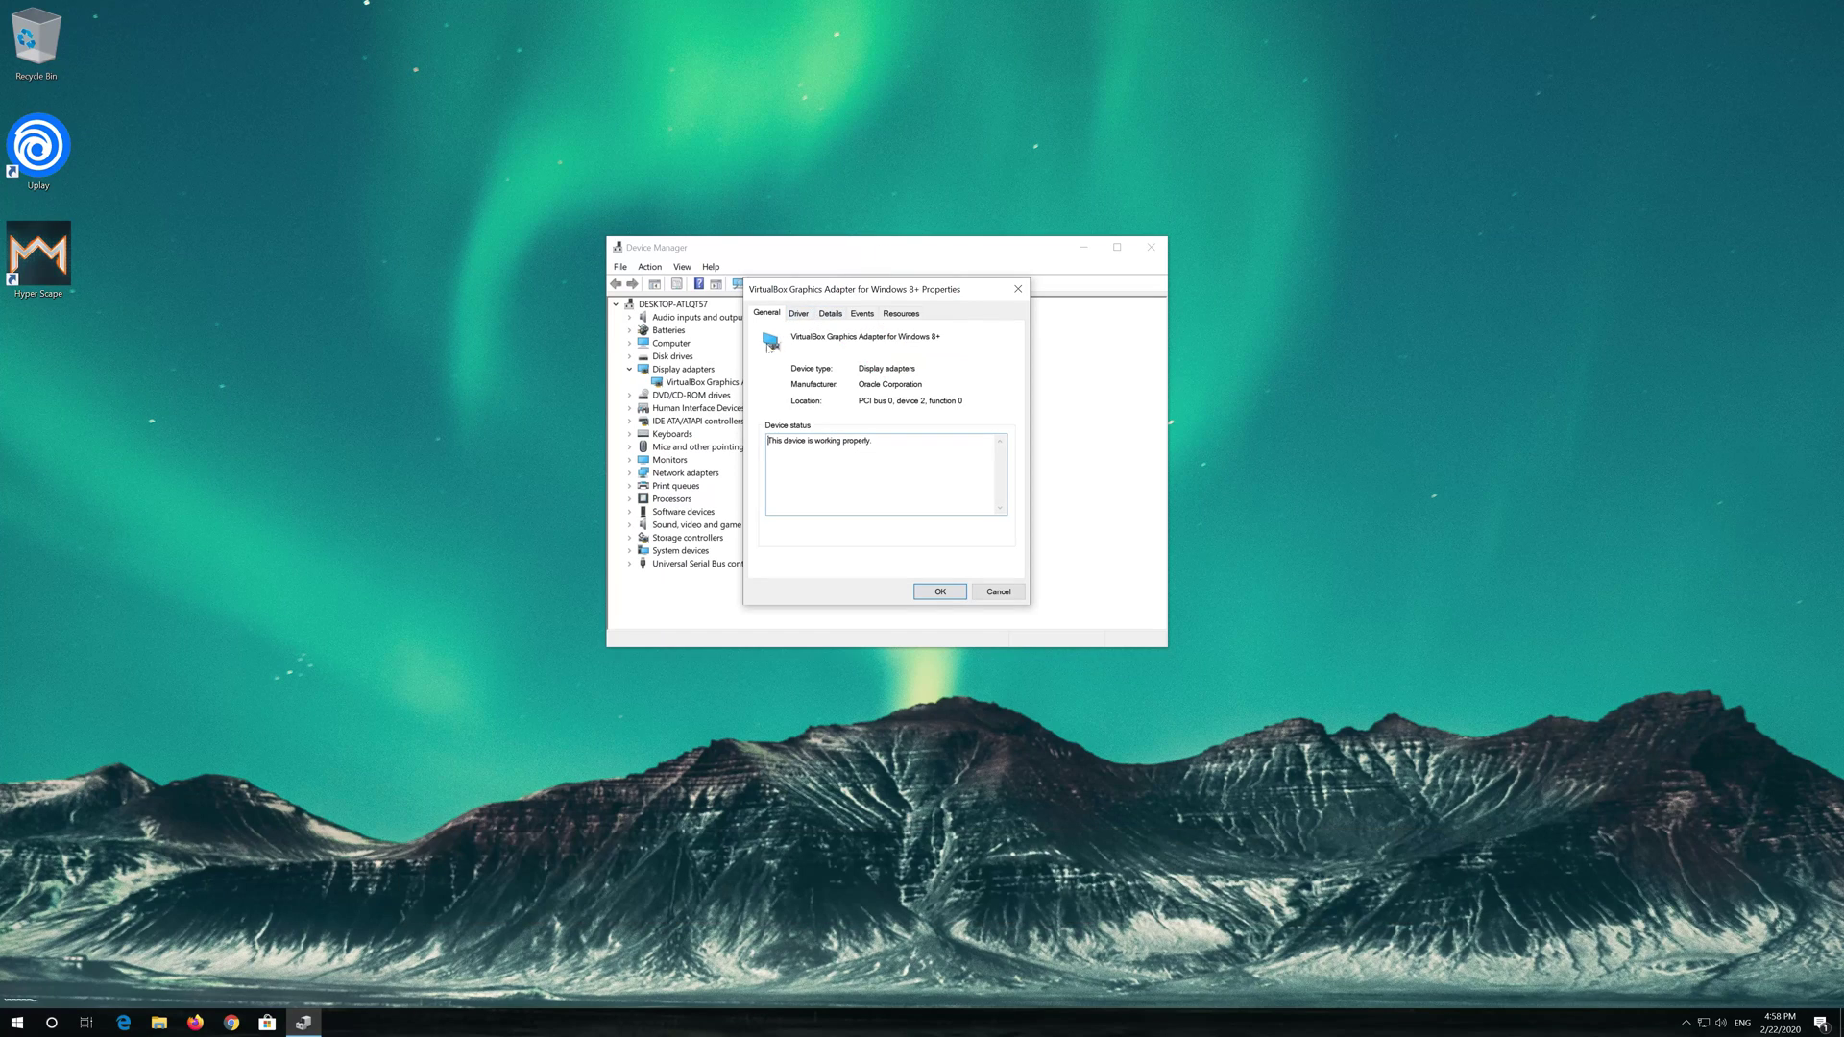
- Launch the Update Driver wizard from the adapter's Driver tab
click(797, 314)
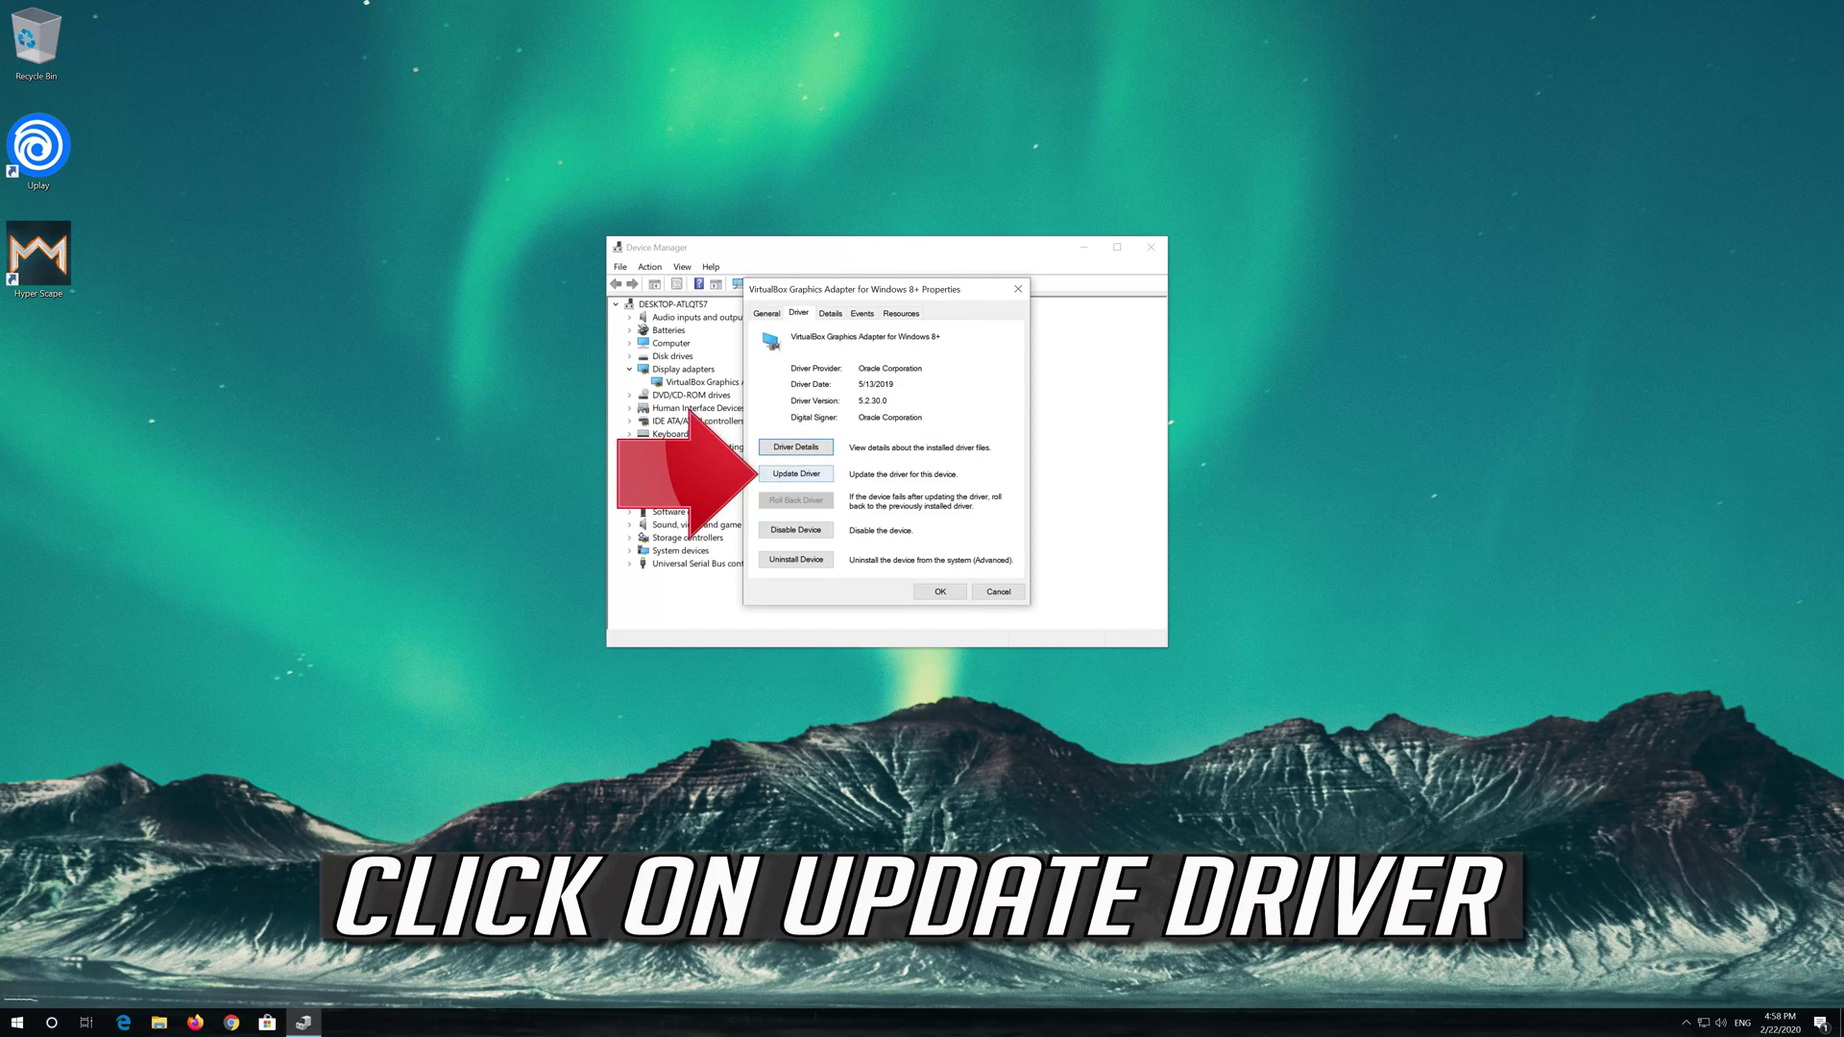
click(800, 474)
click(799, 474)
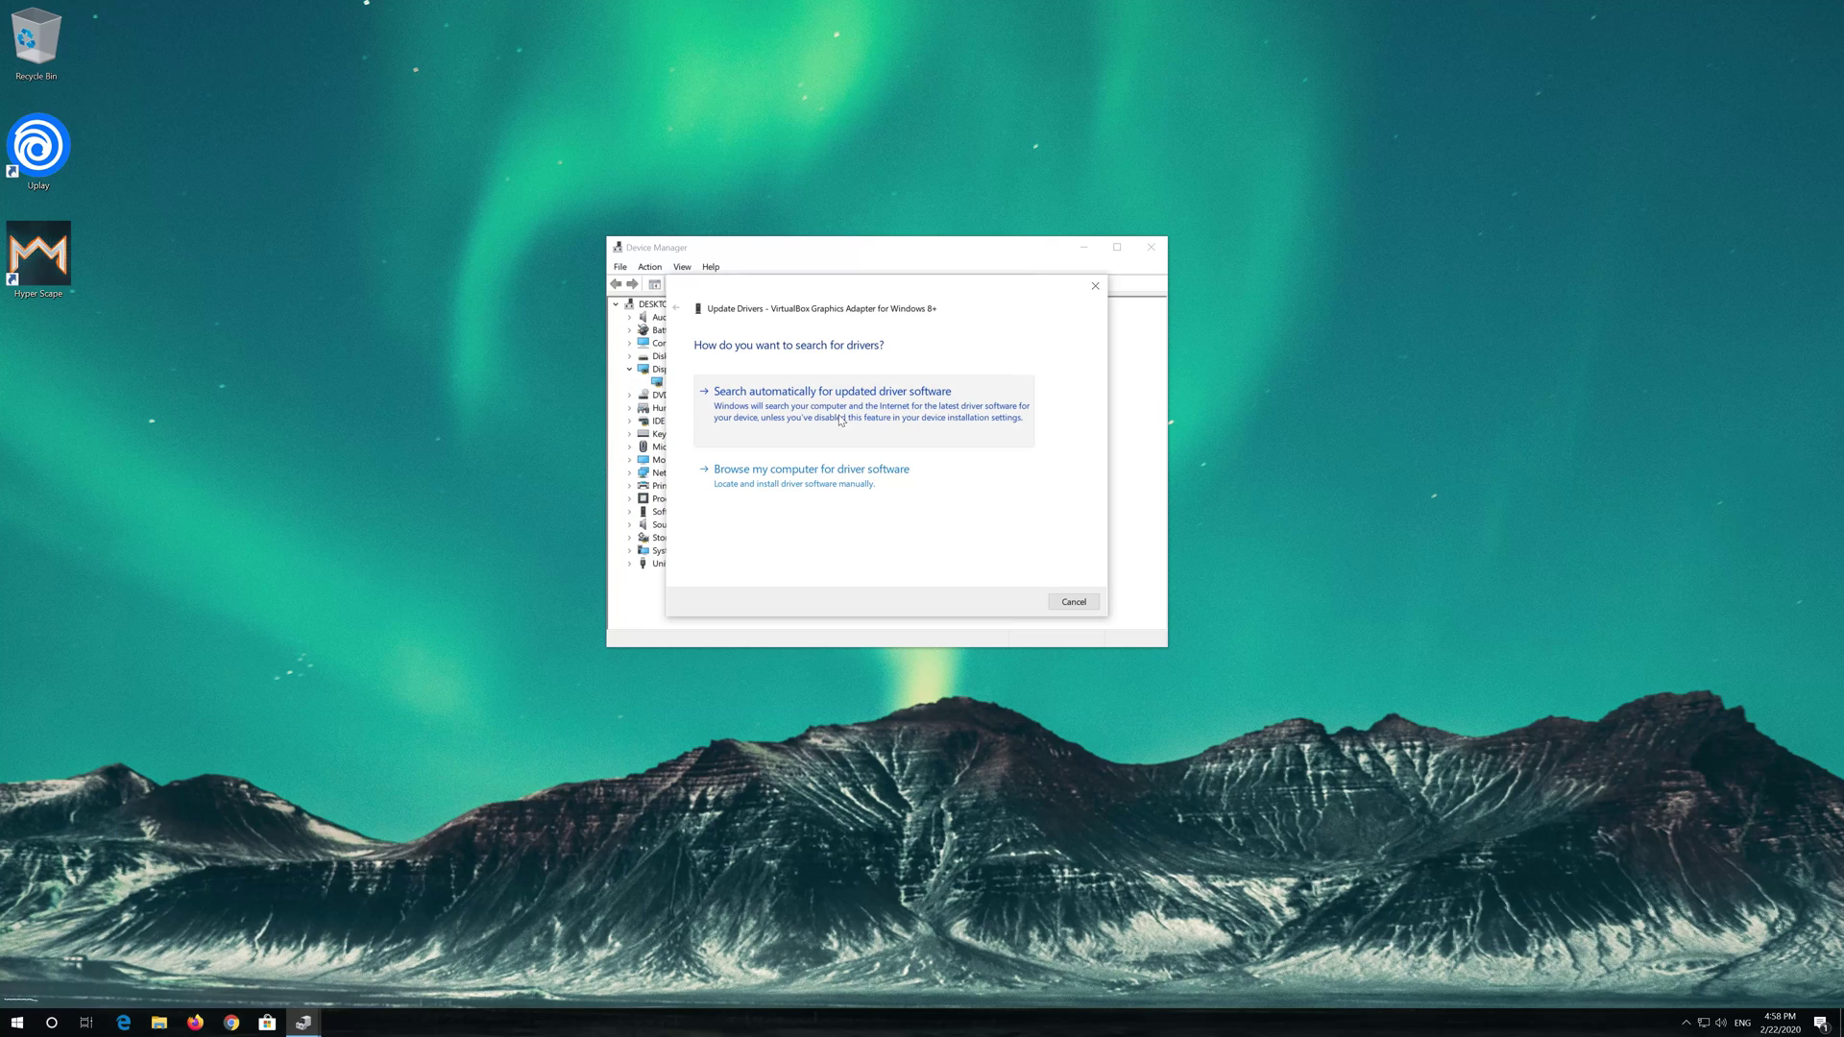
- Search automatically for an updated driver, then search on Windows Update
click(840, 420)
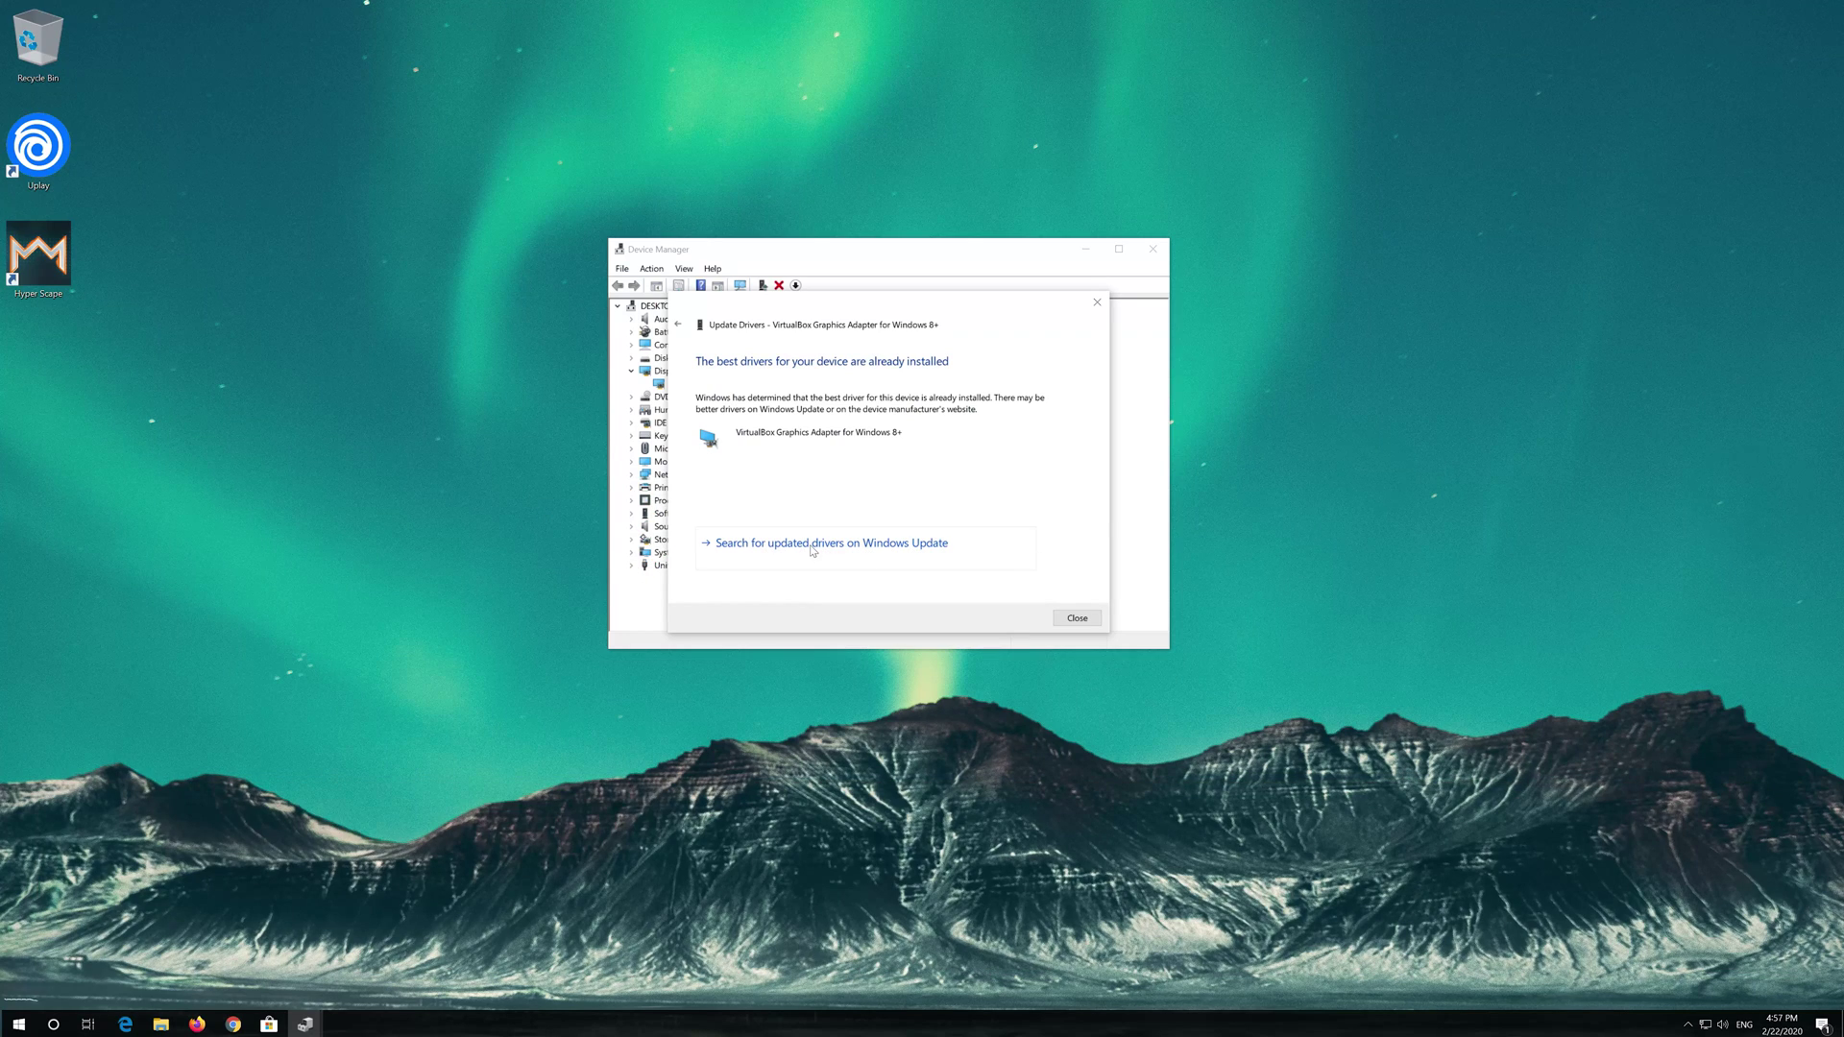
click(811, 543)
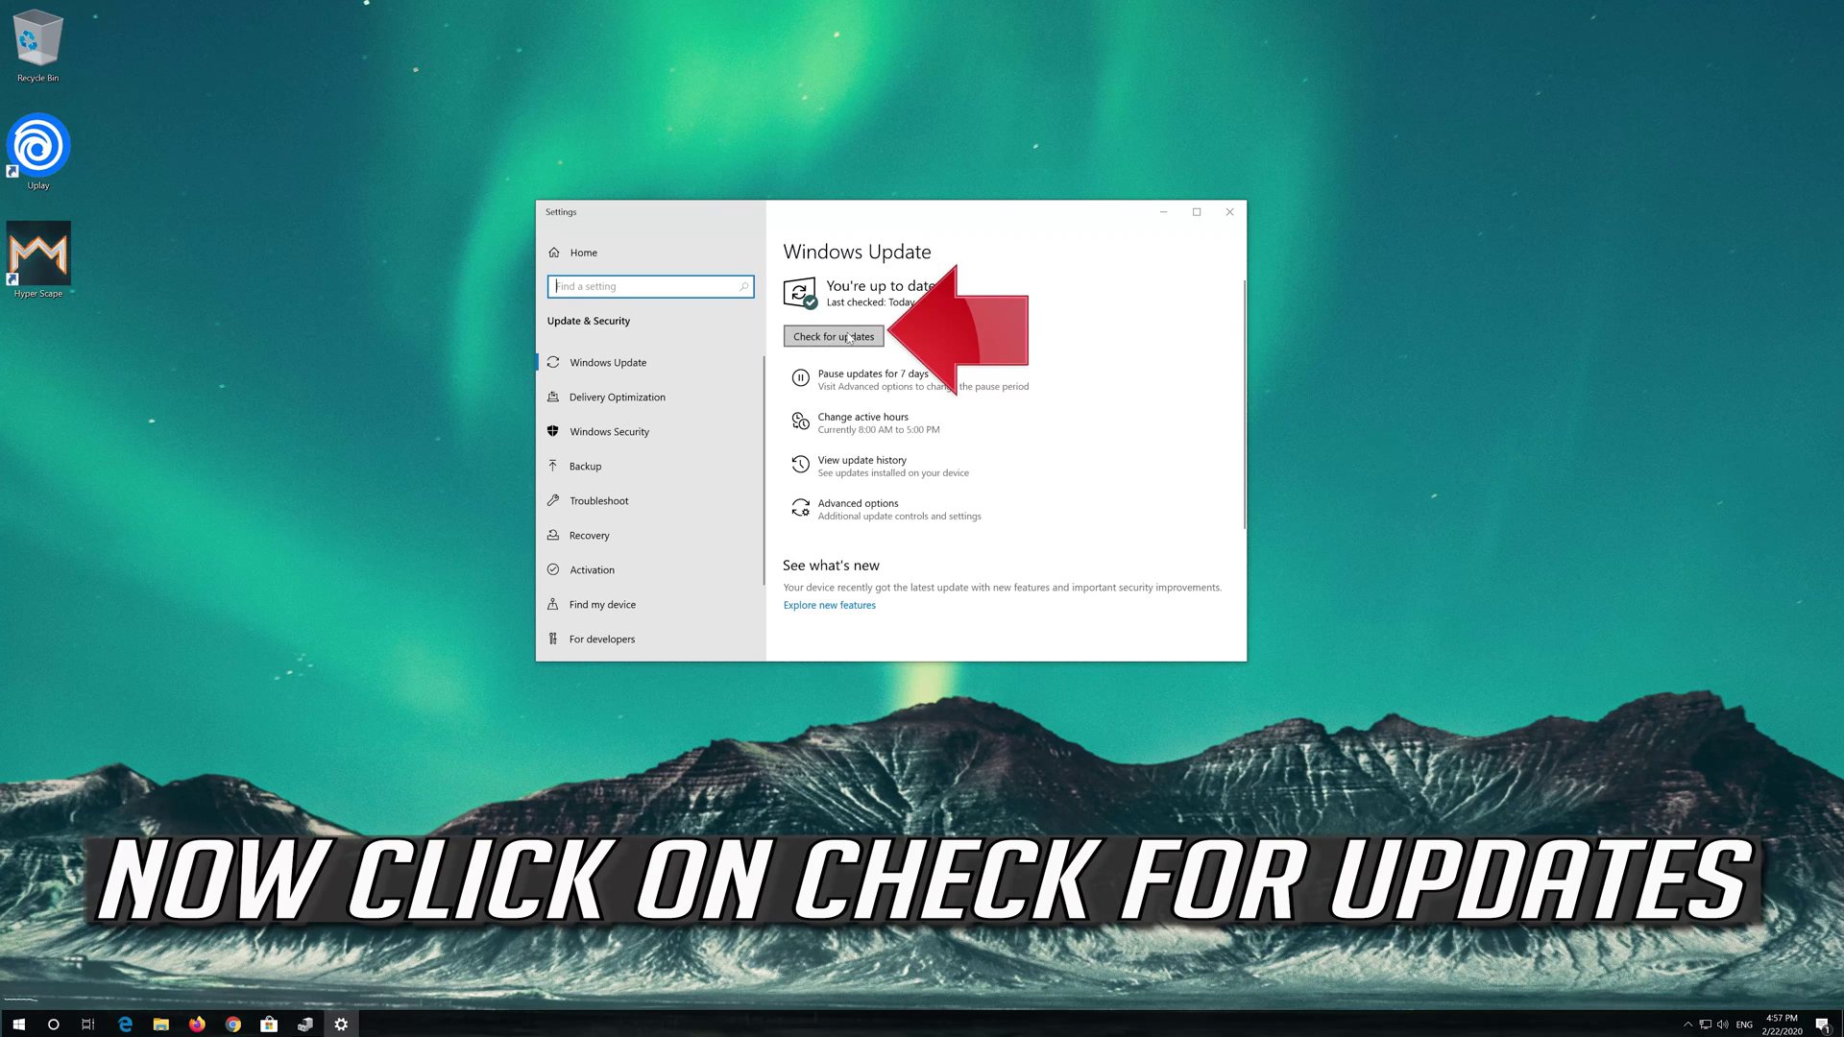
- Run Check for updates on the Windows Update page
click(851, 339)
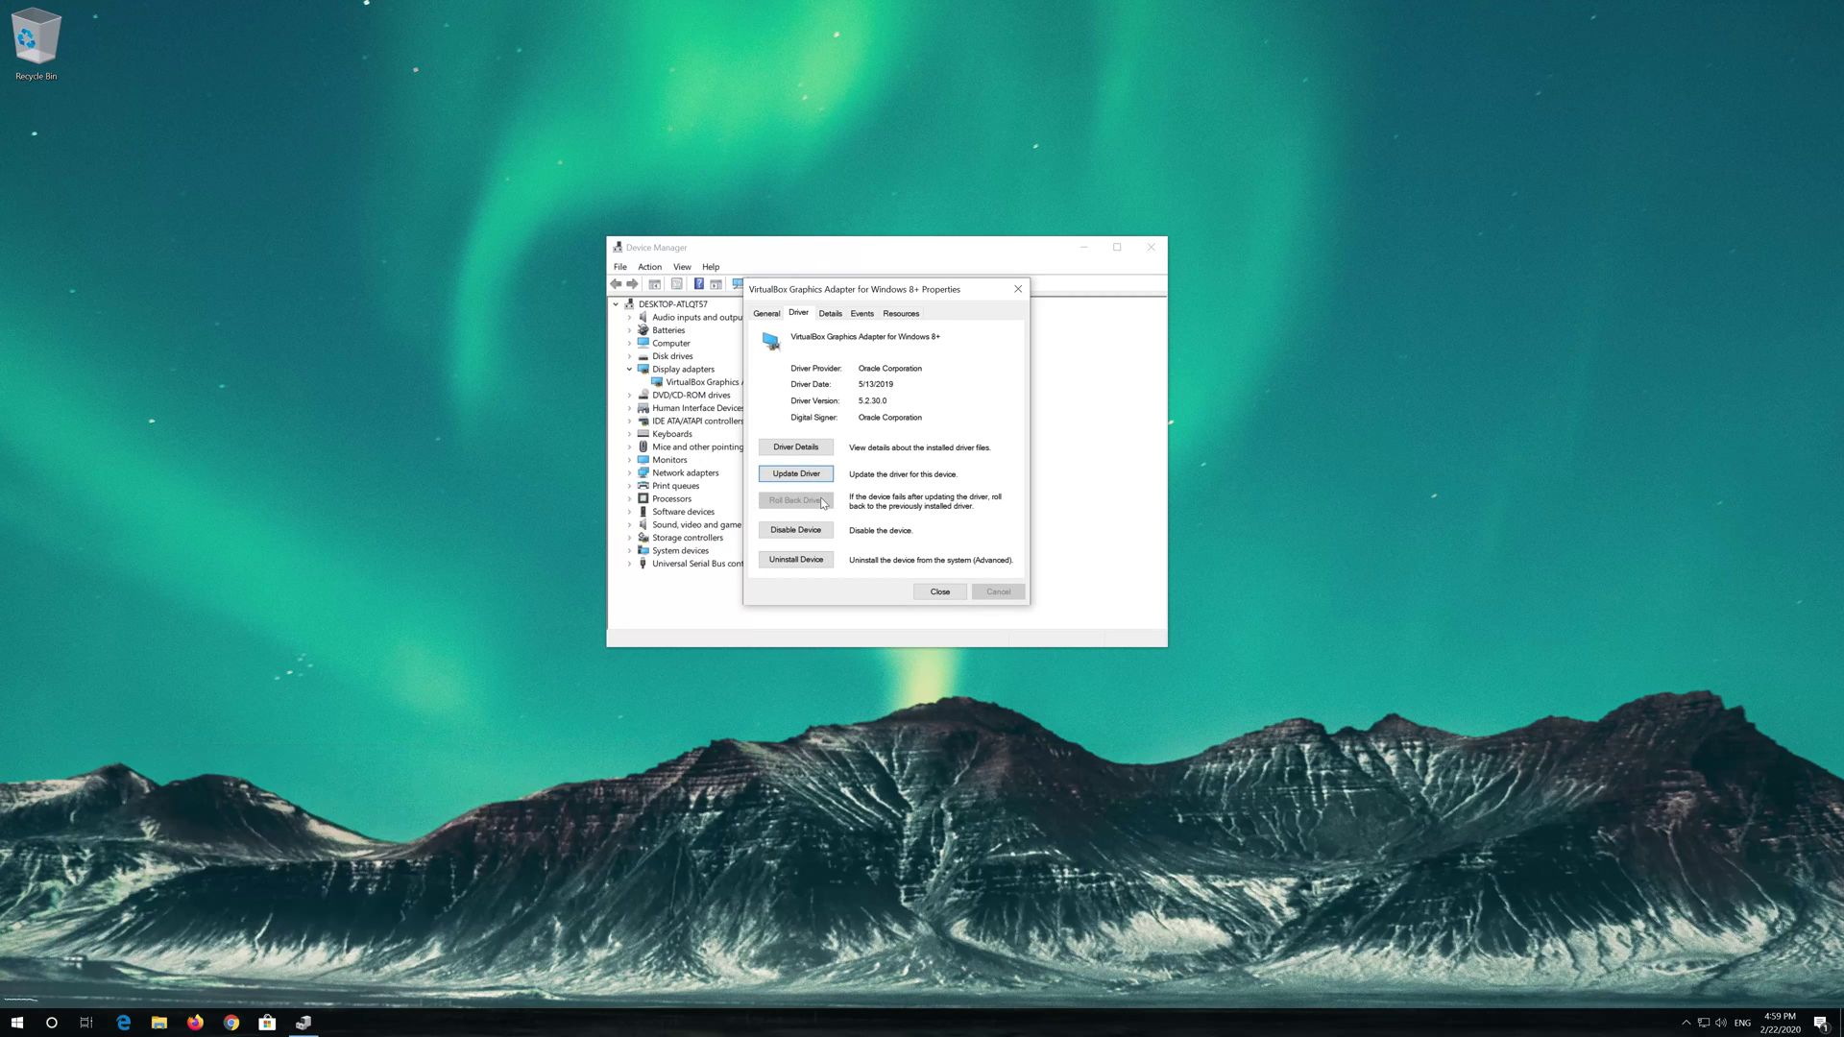
- Close the adapter's Properties dialog and the Device Manager window
click(939, 591)
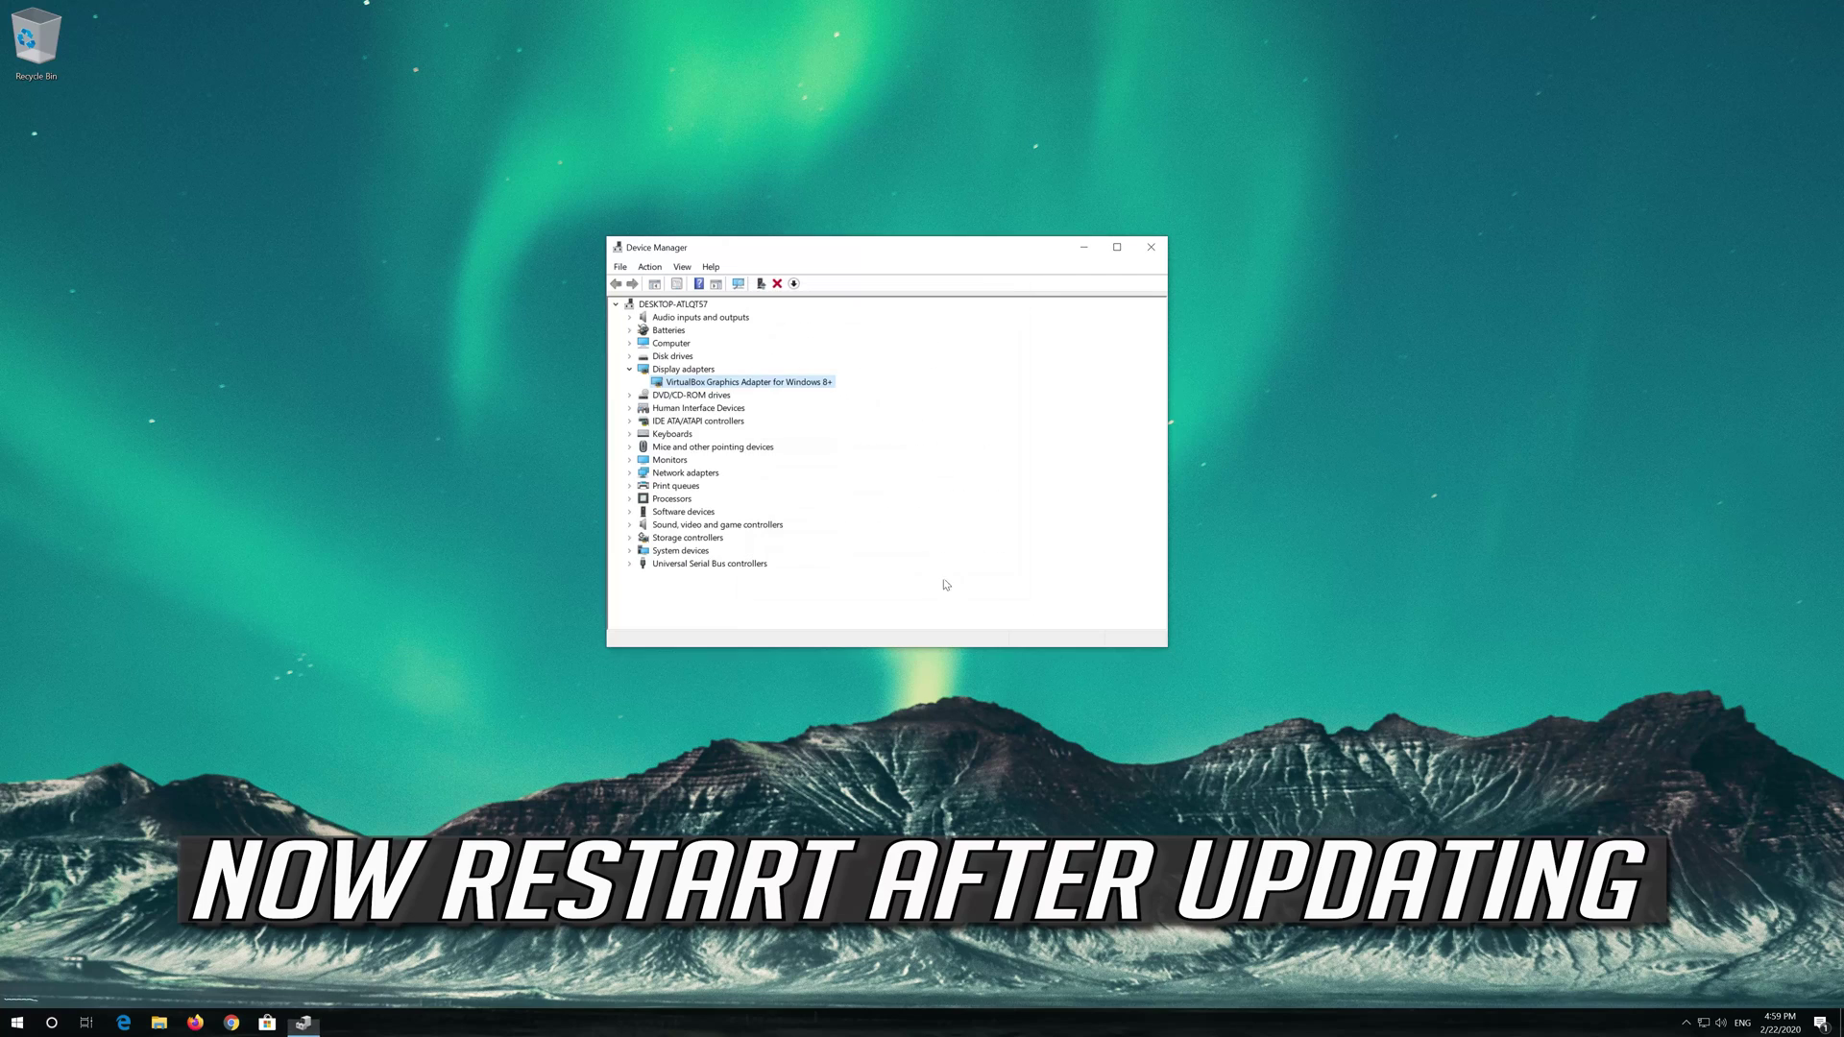
click(1148, 251)
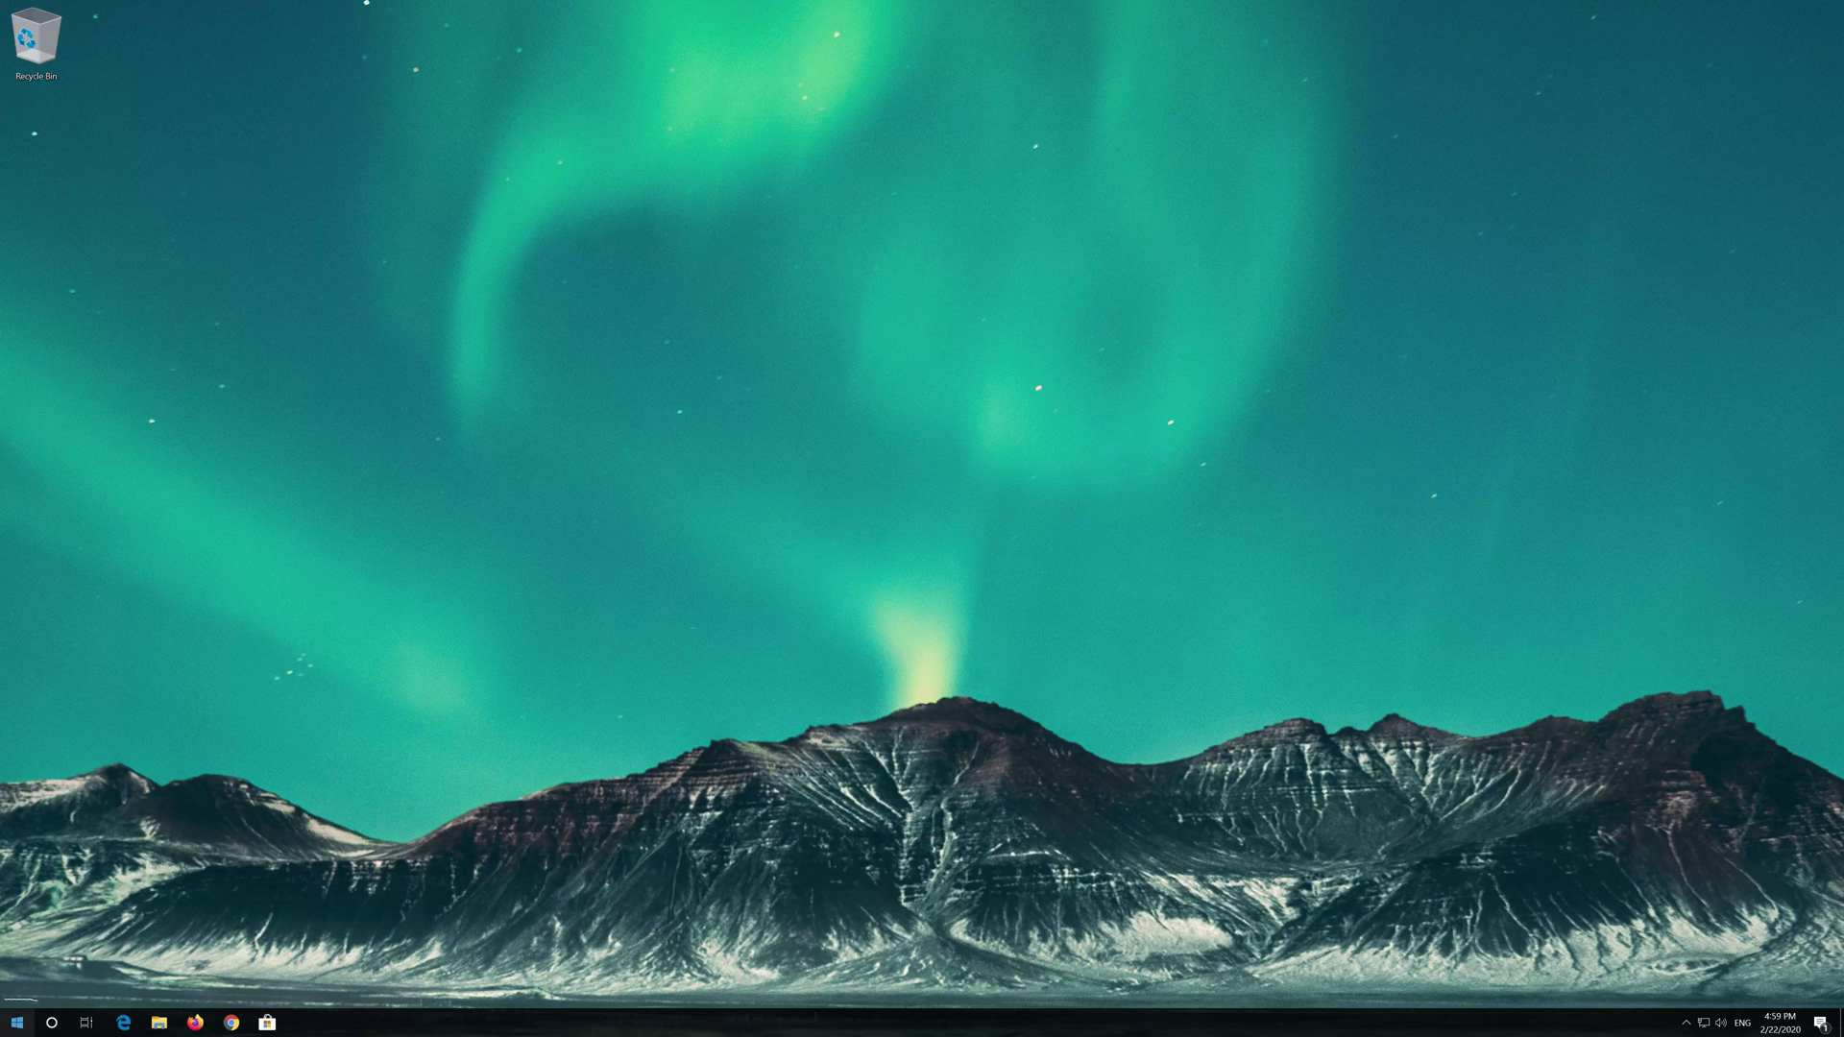
click(18, 1023)
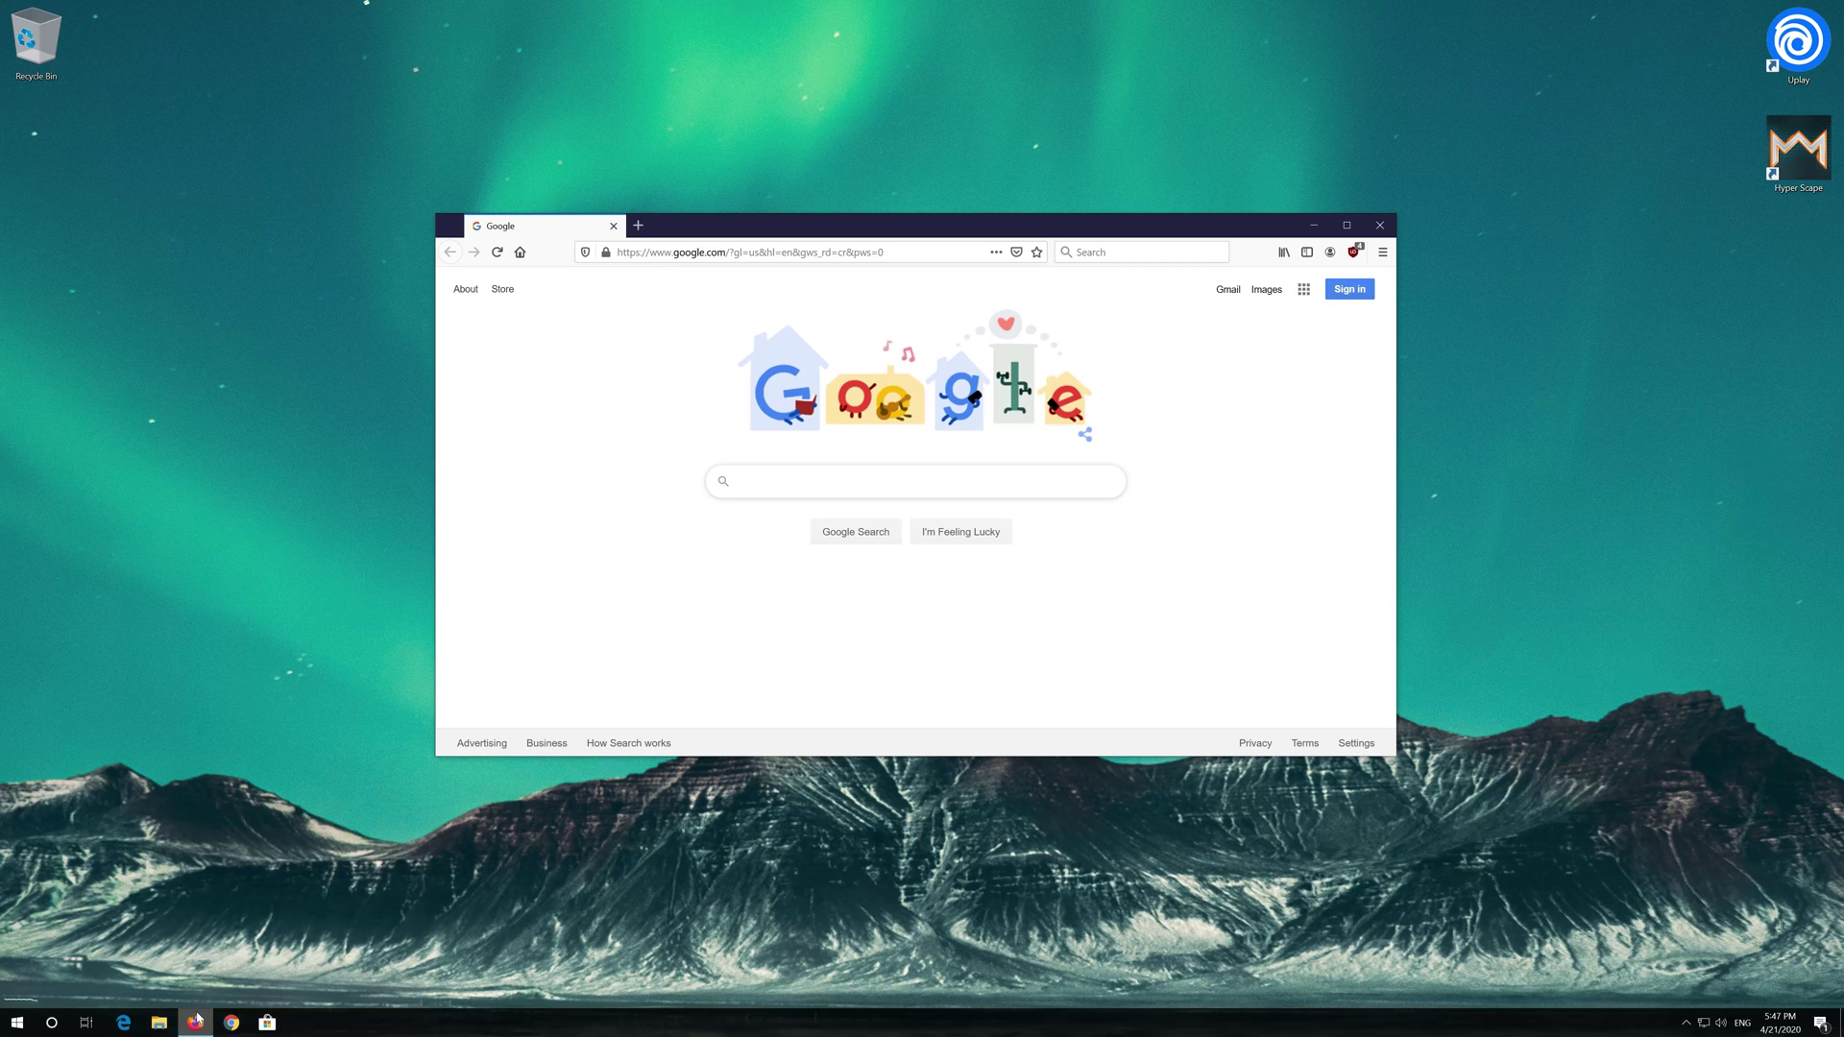
text(amd g)
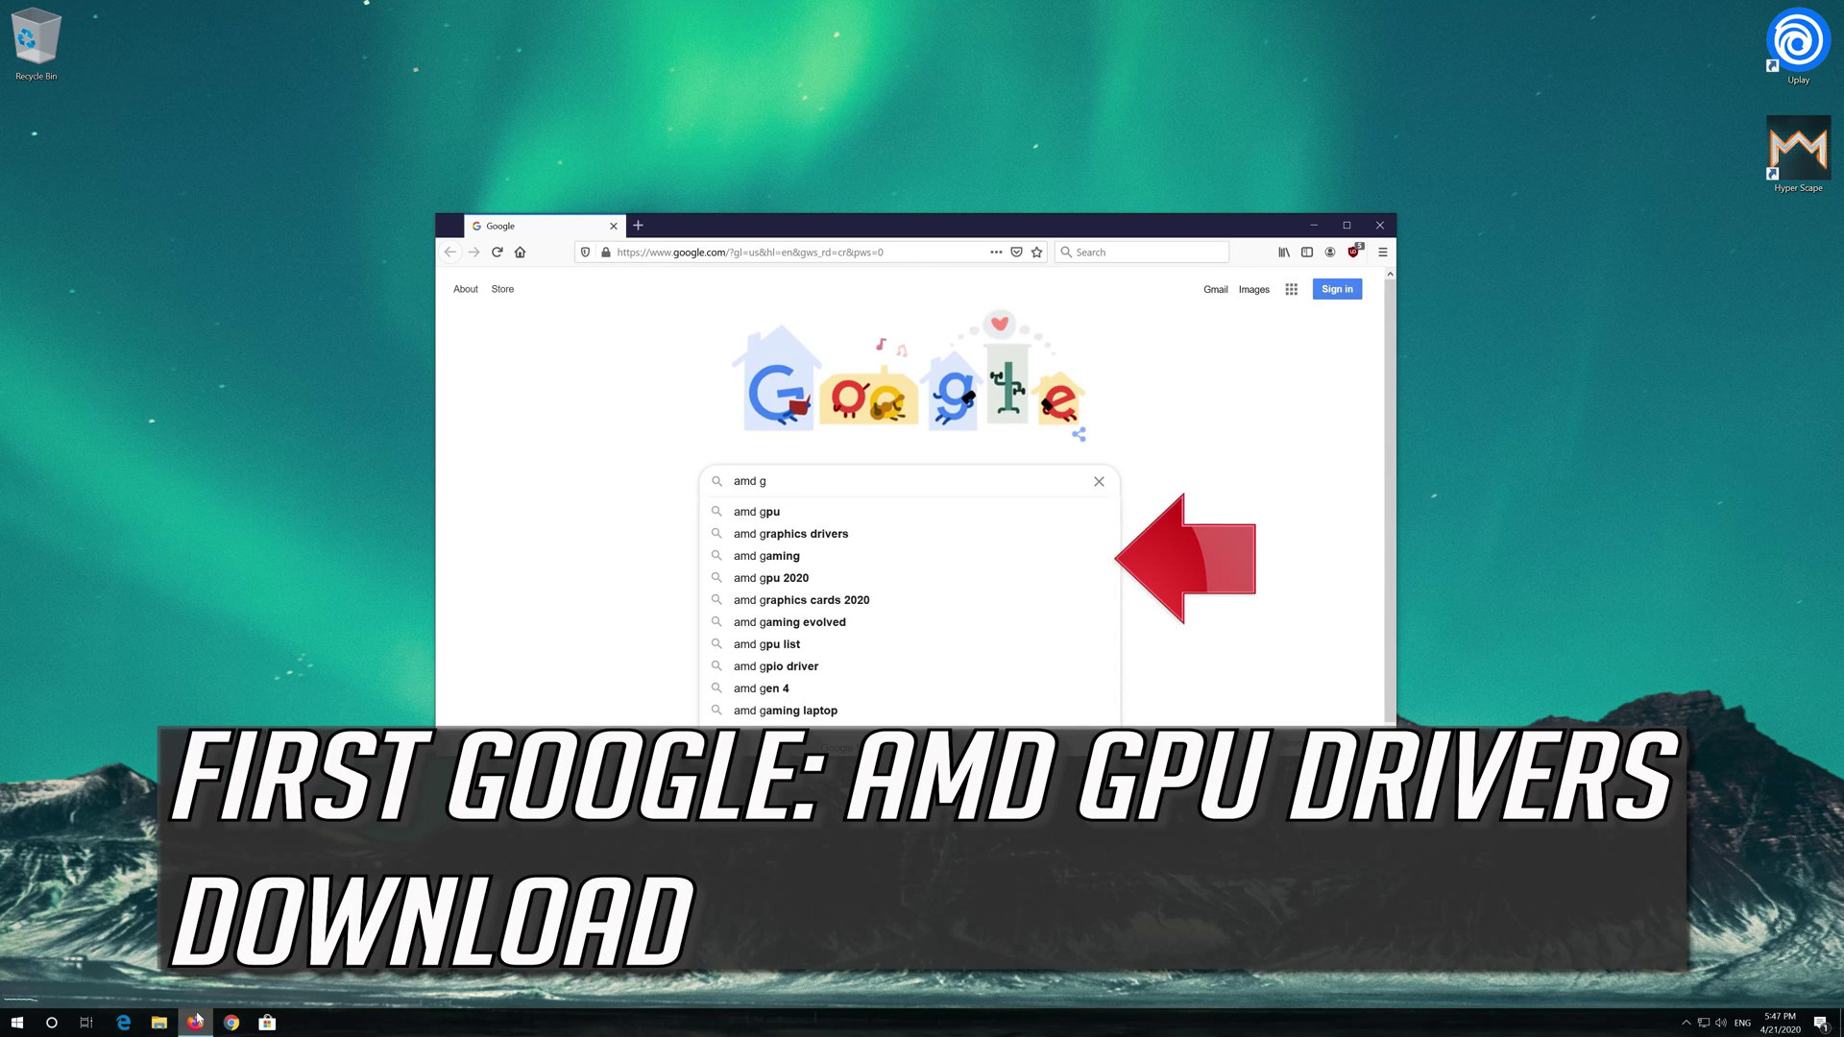
text(p)
text(u)
text( d)
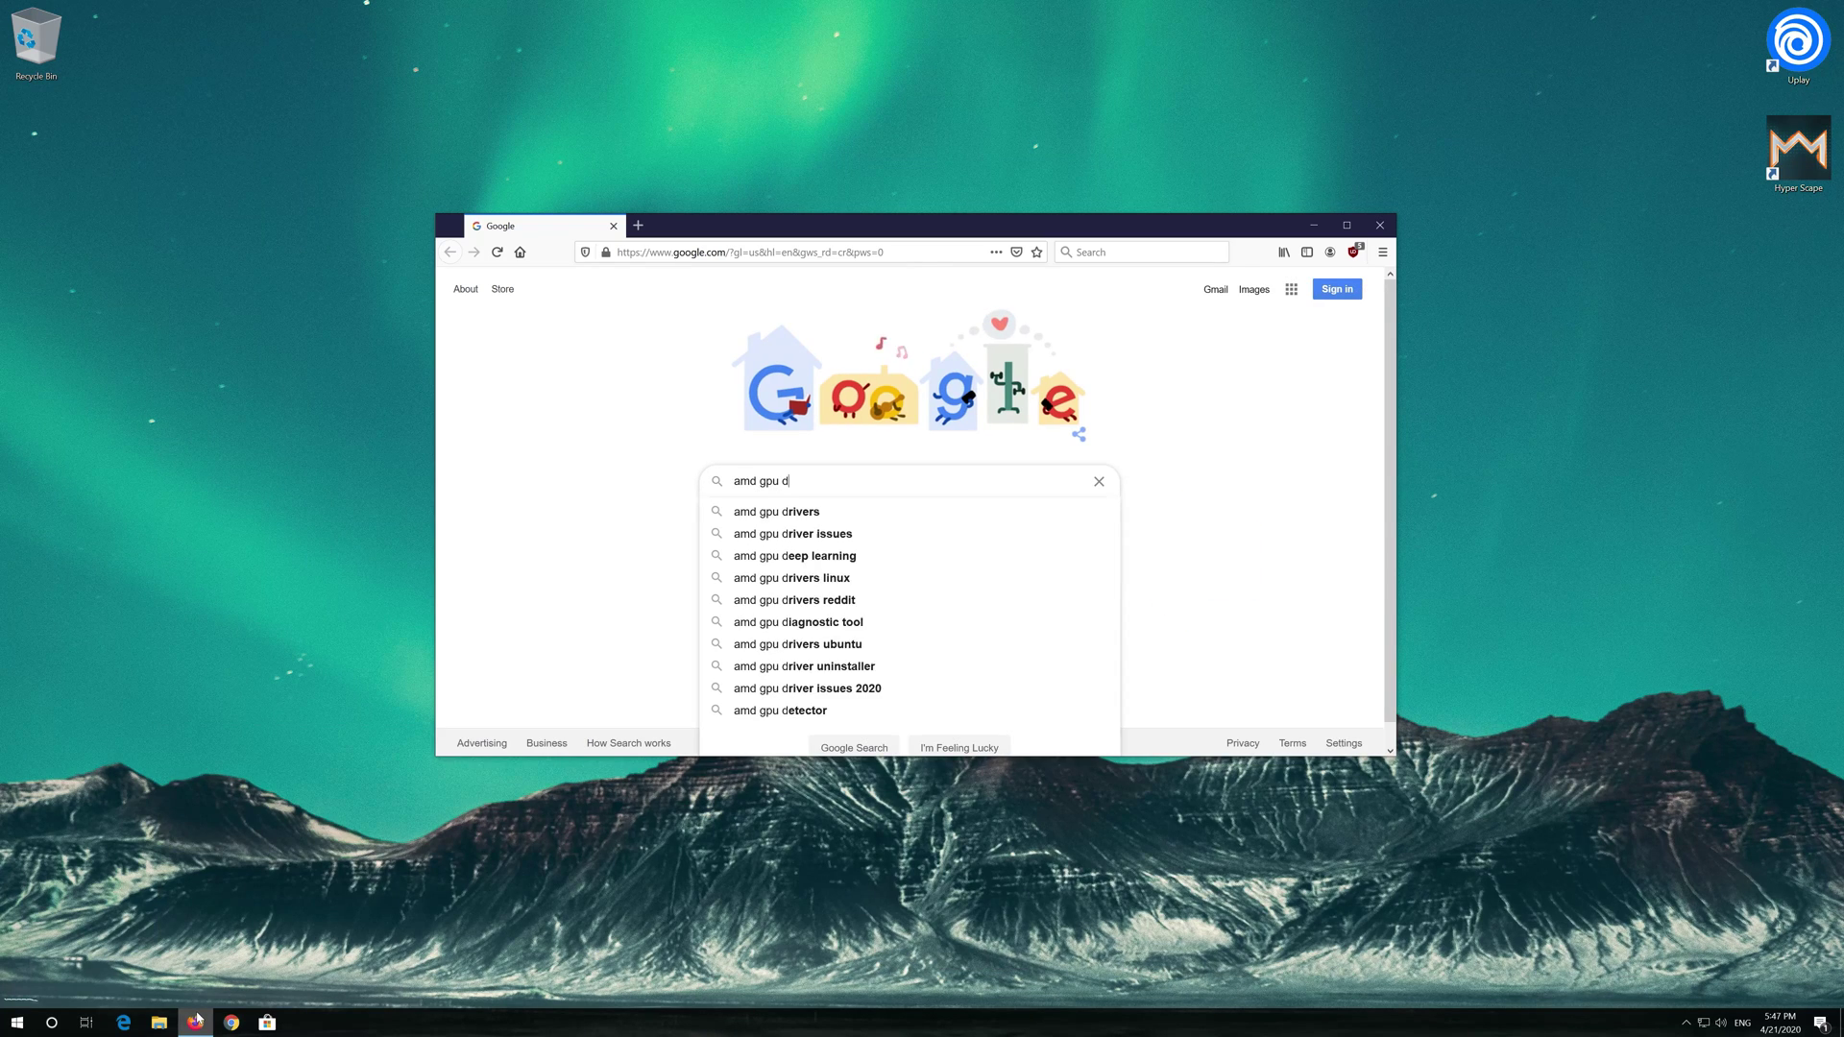
text(rivers)
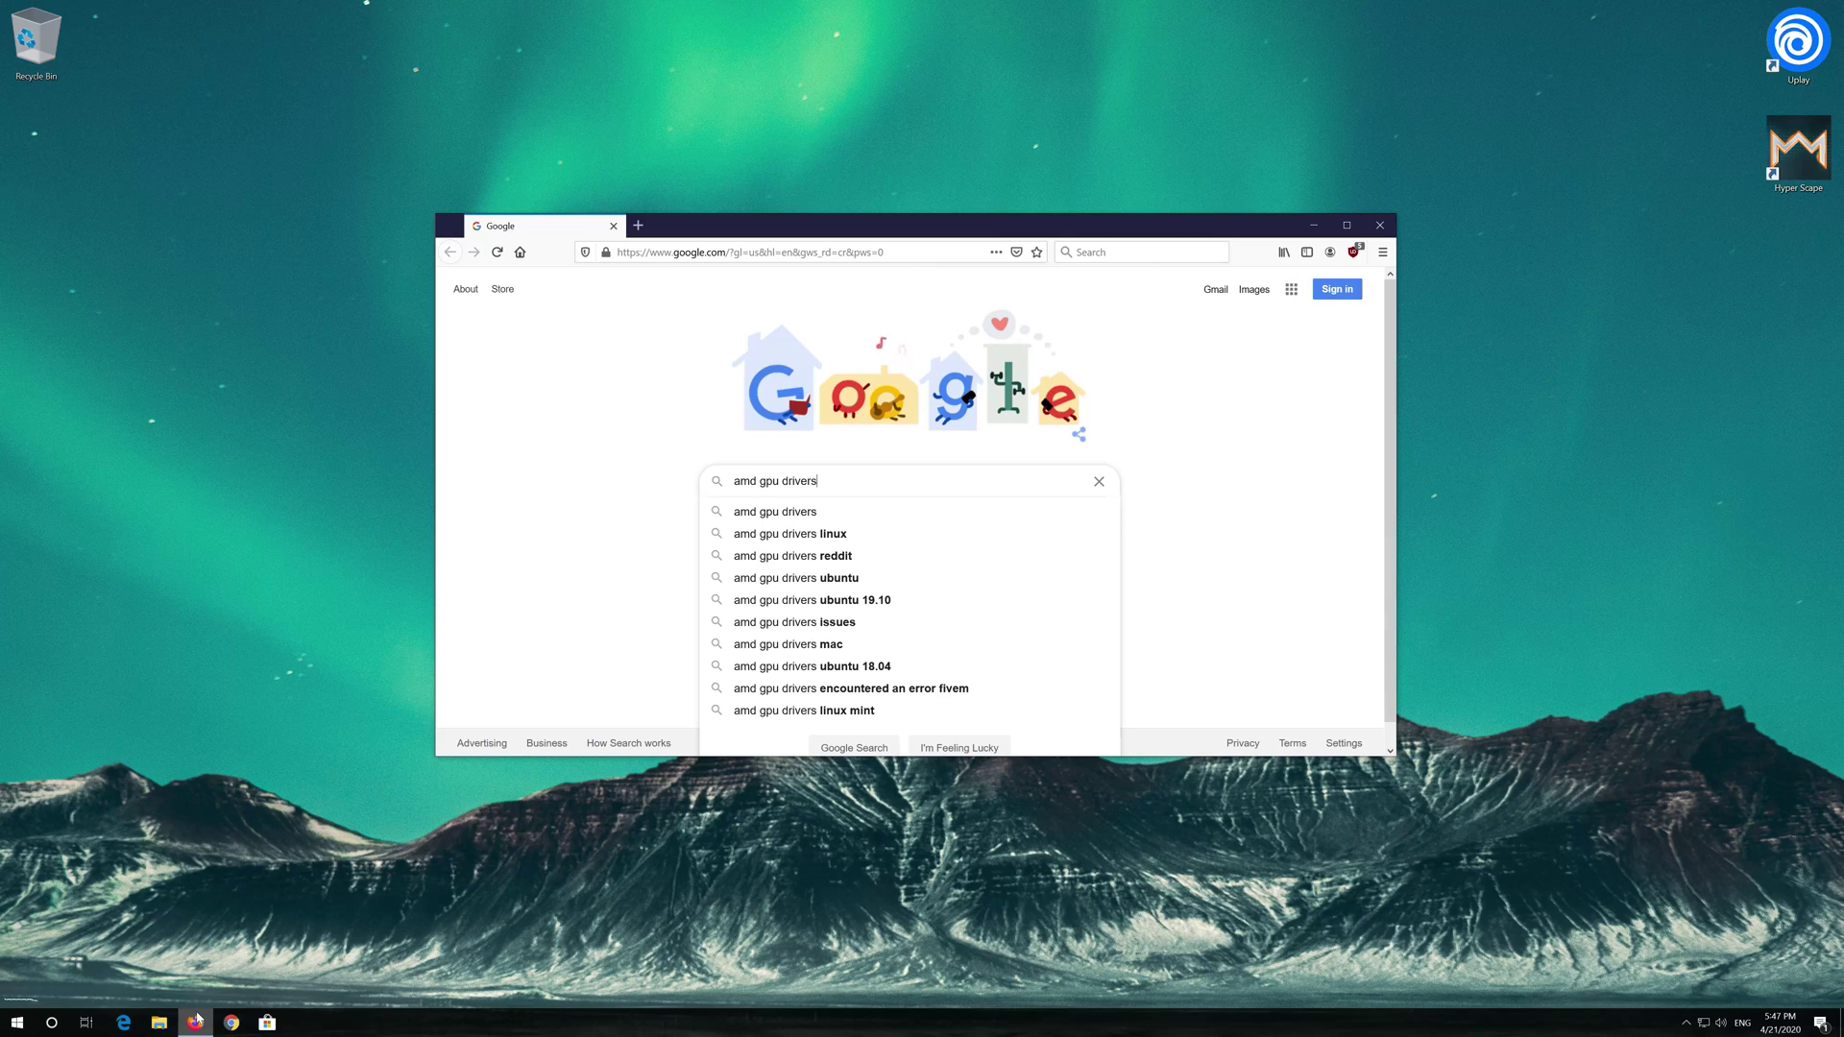
text( do)
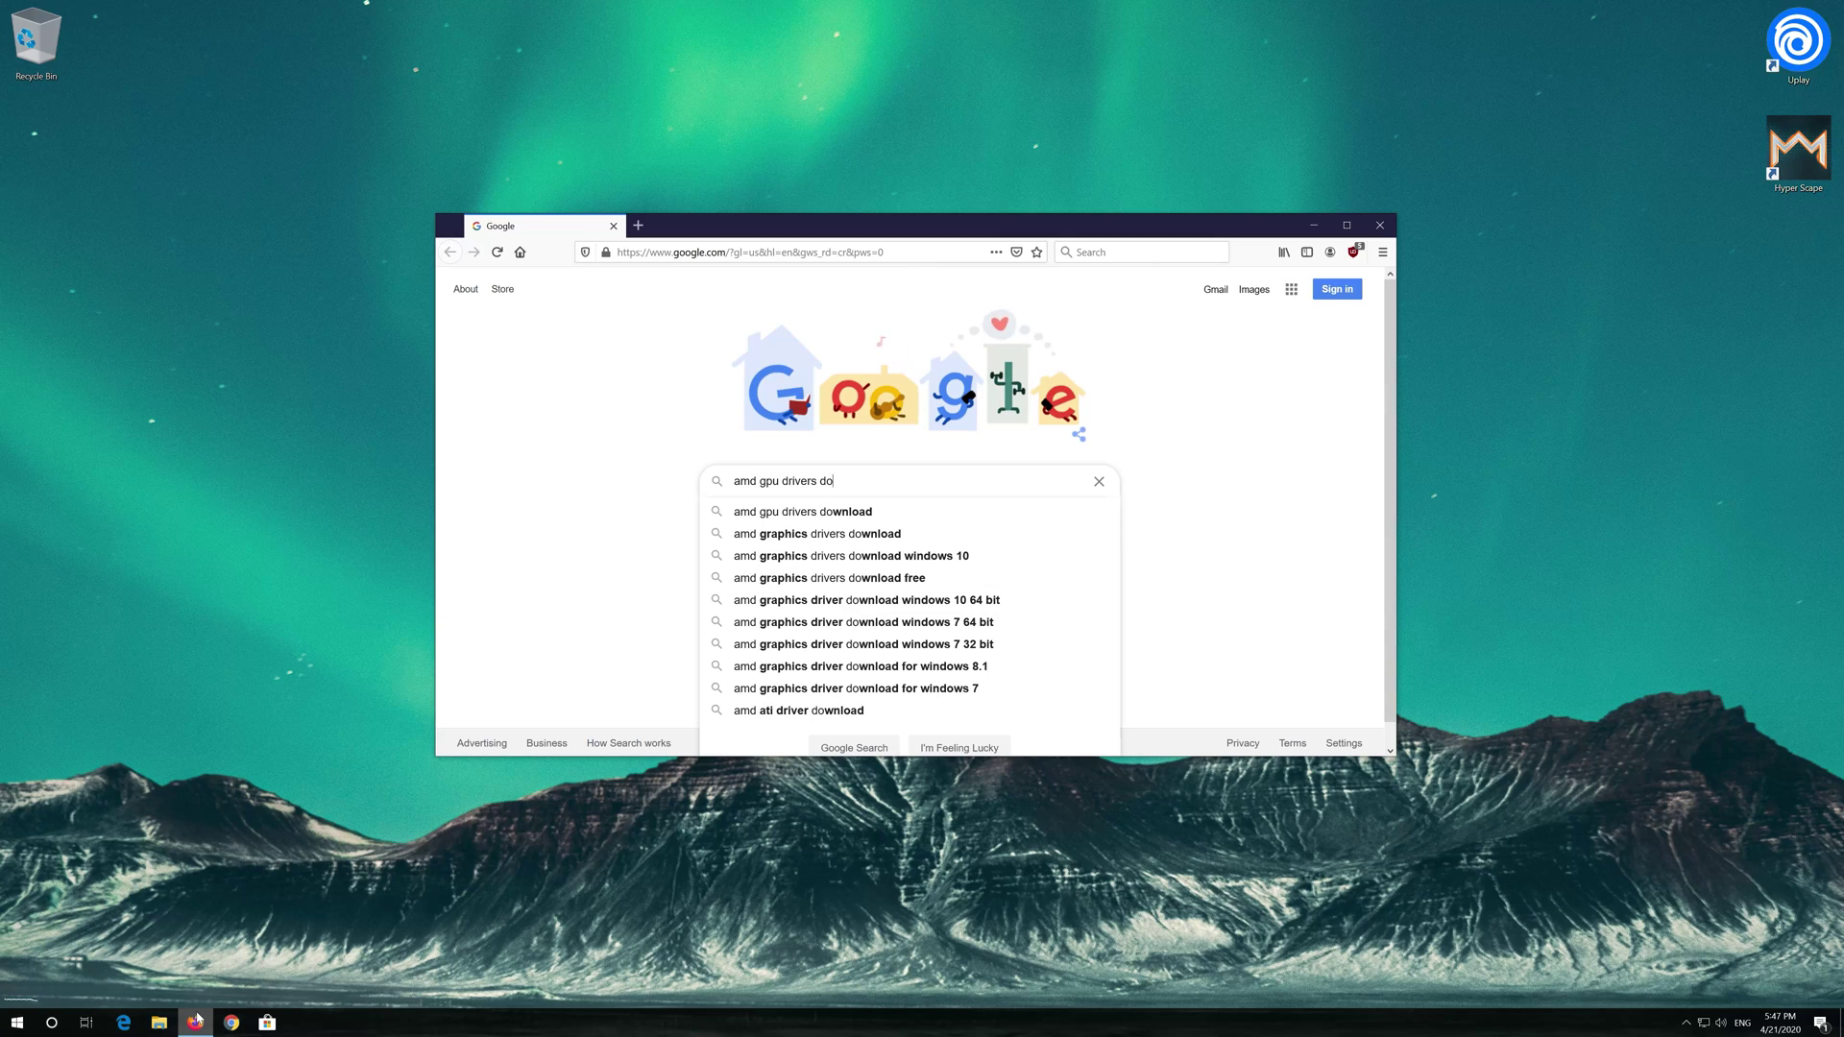
text(wnload)
- Submit the Google search for 'amd gpu drivers download' in Firefox
key(Return)
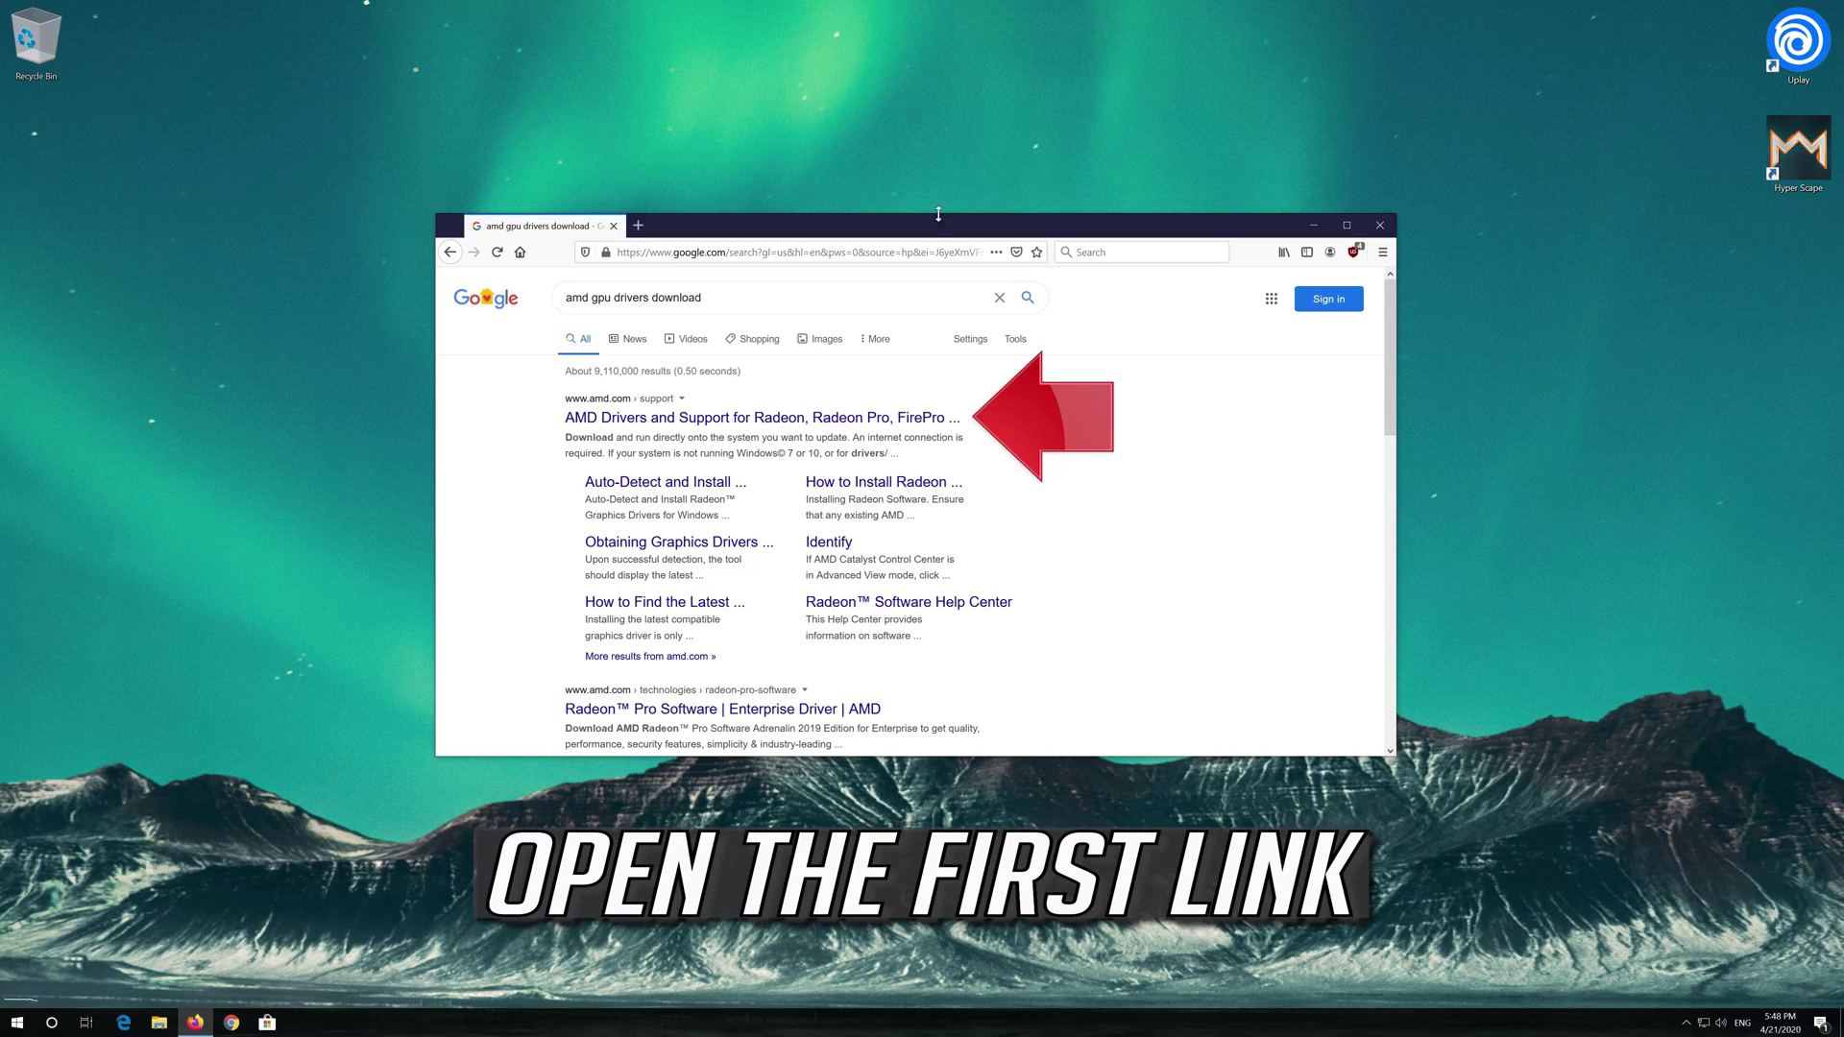
- Save the Radeon Software auto-detect installer from AMD Drivers and Support to the desktop
click(727, 420)
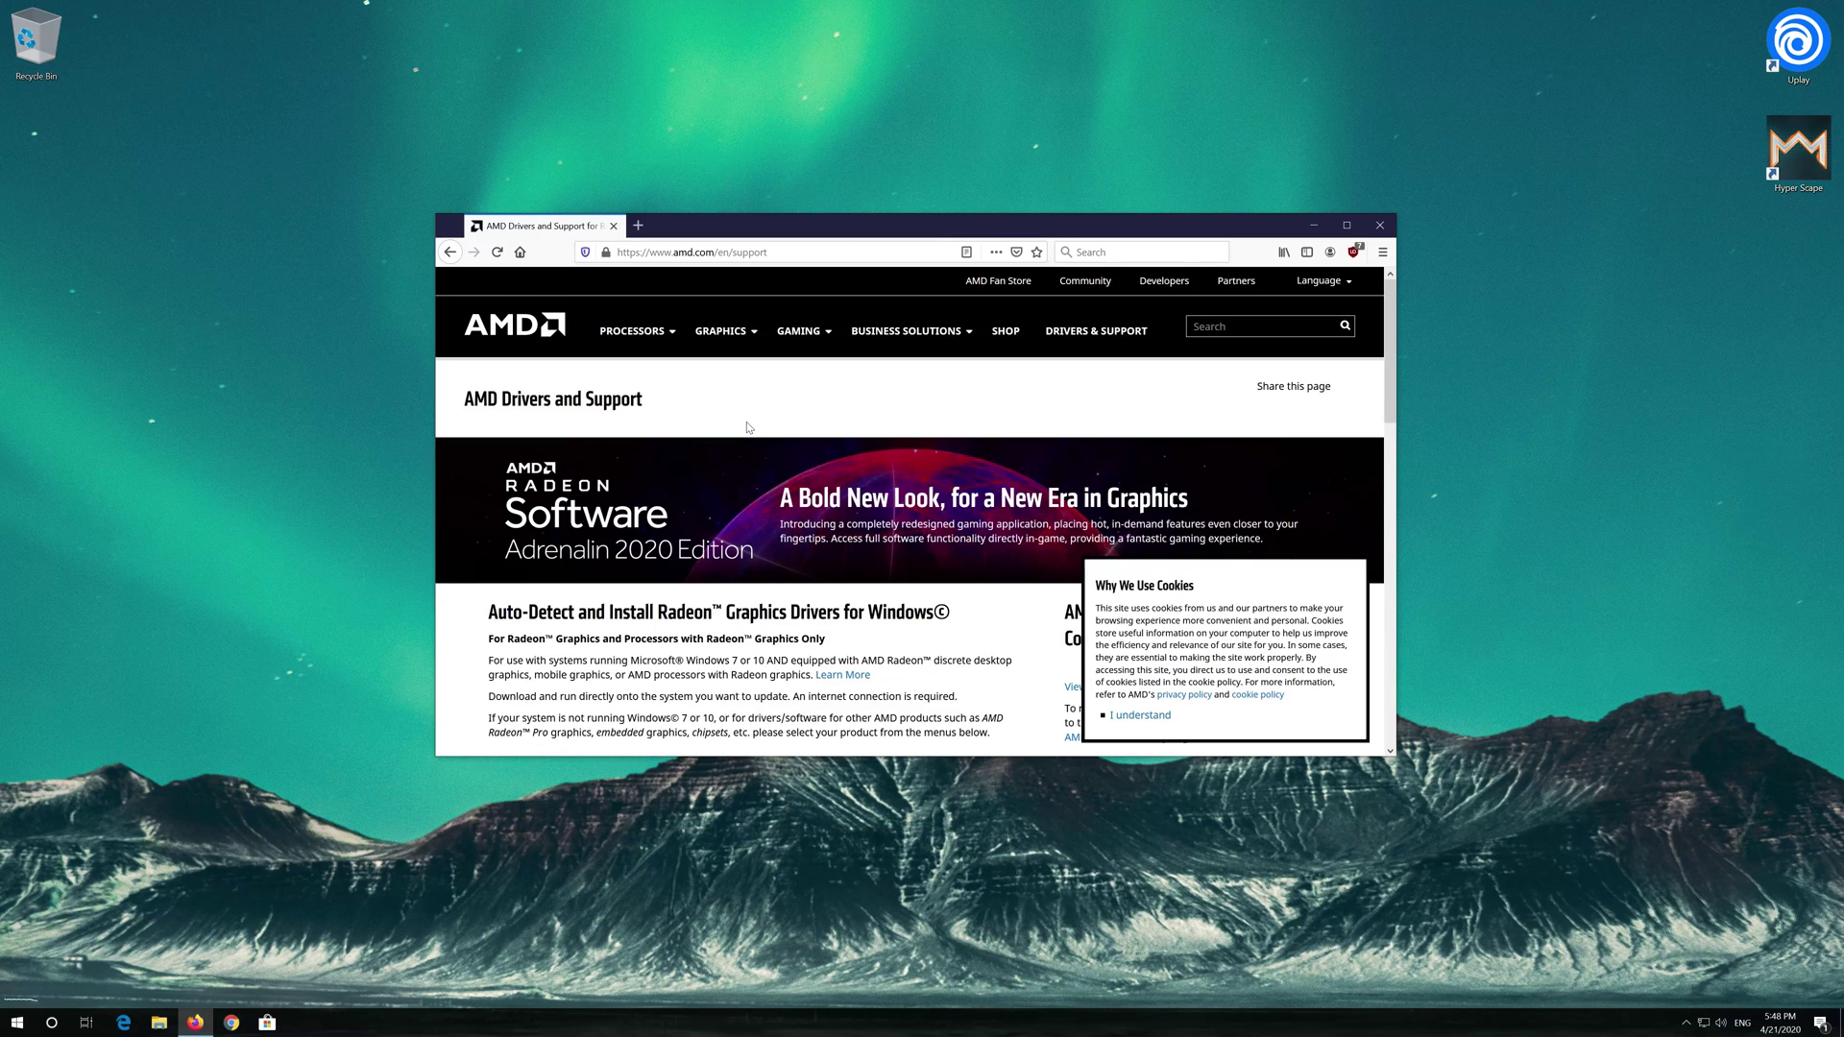
scroll(747, 422, down, 2)
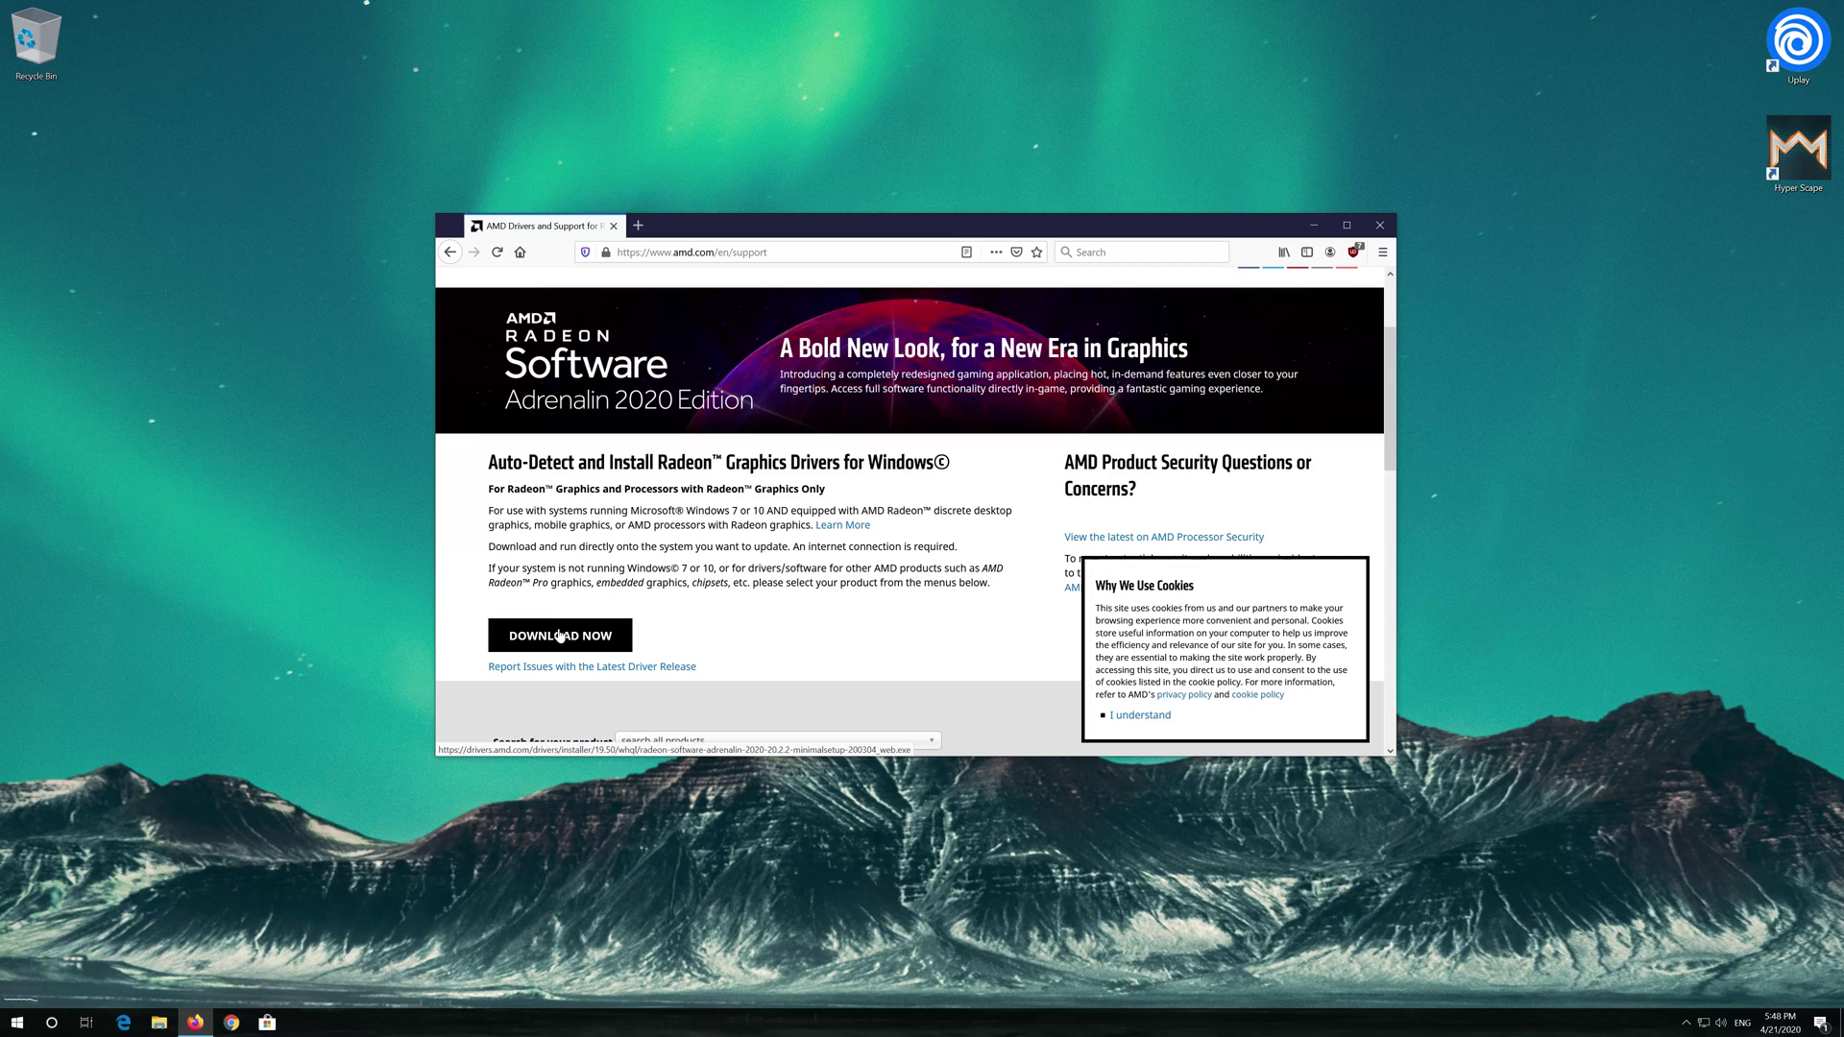
click(560, 636)
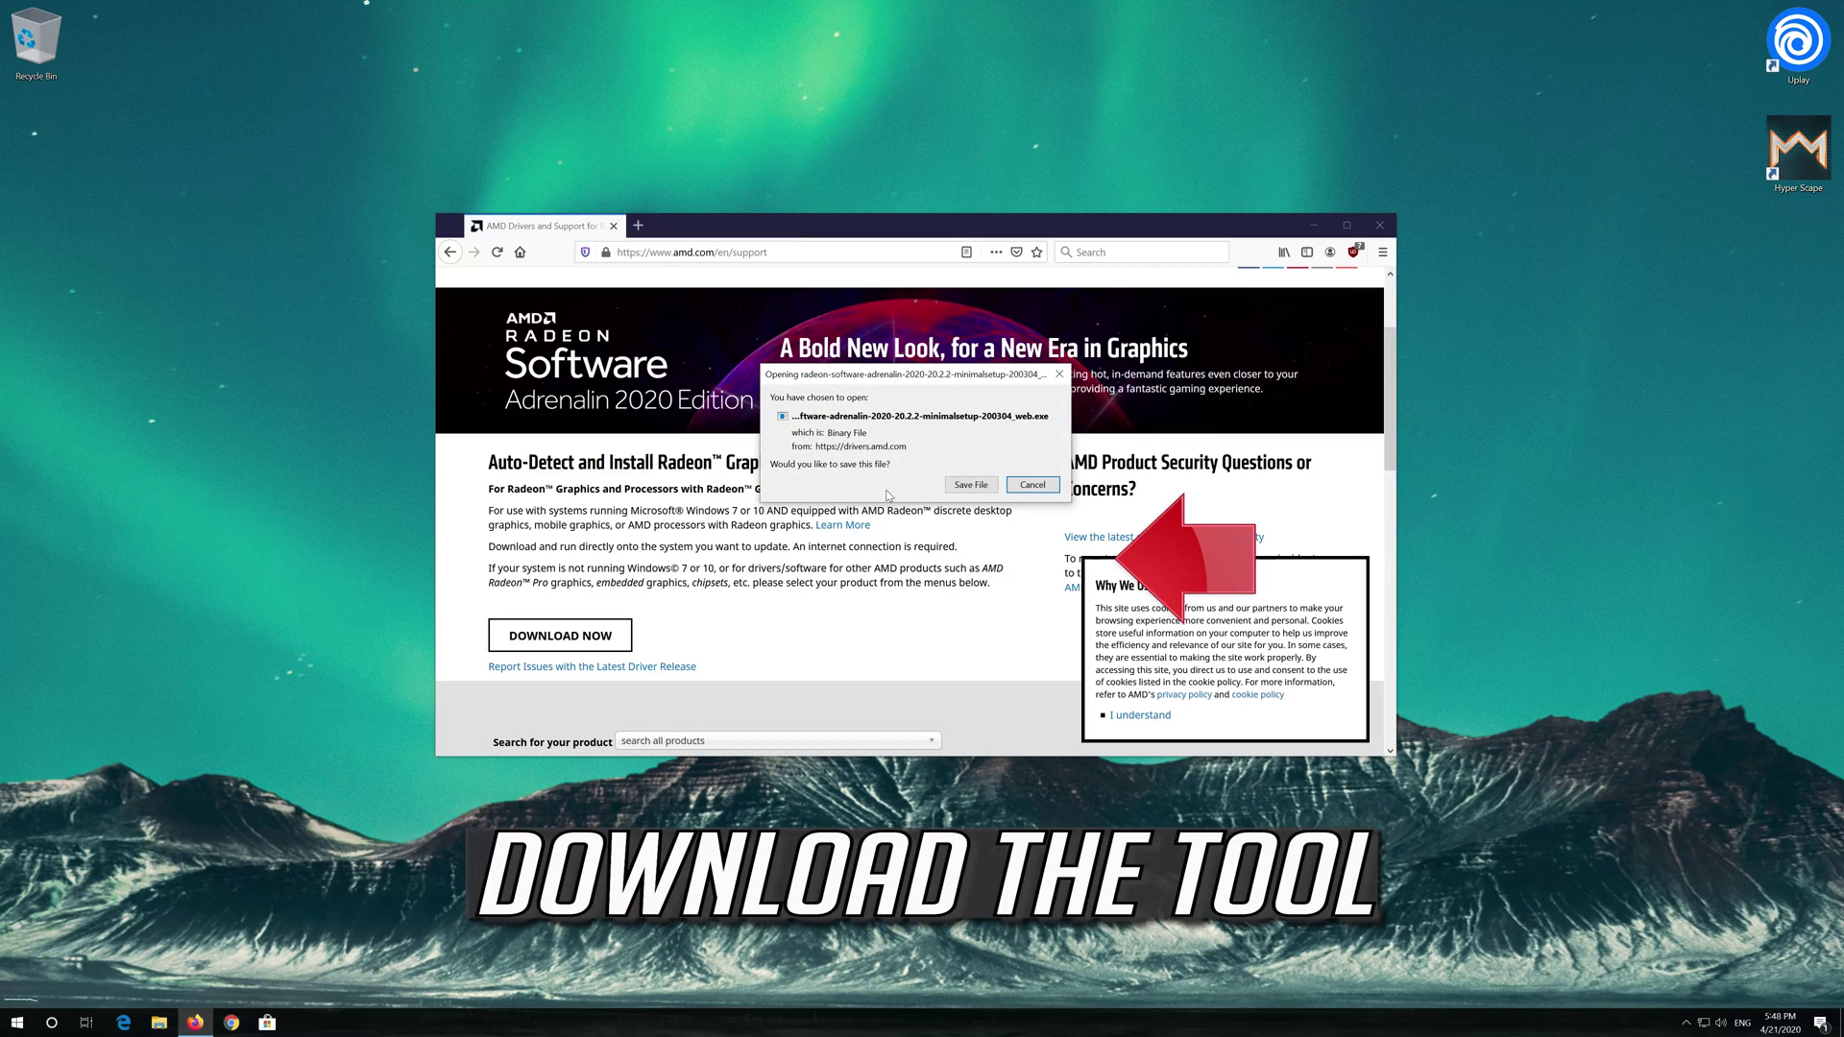
click(971, 486)
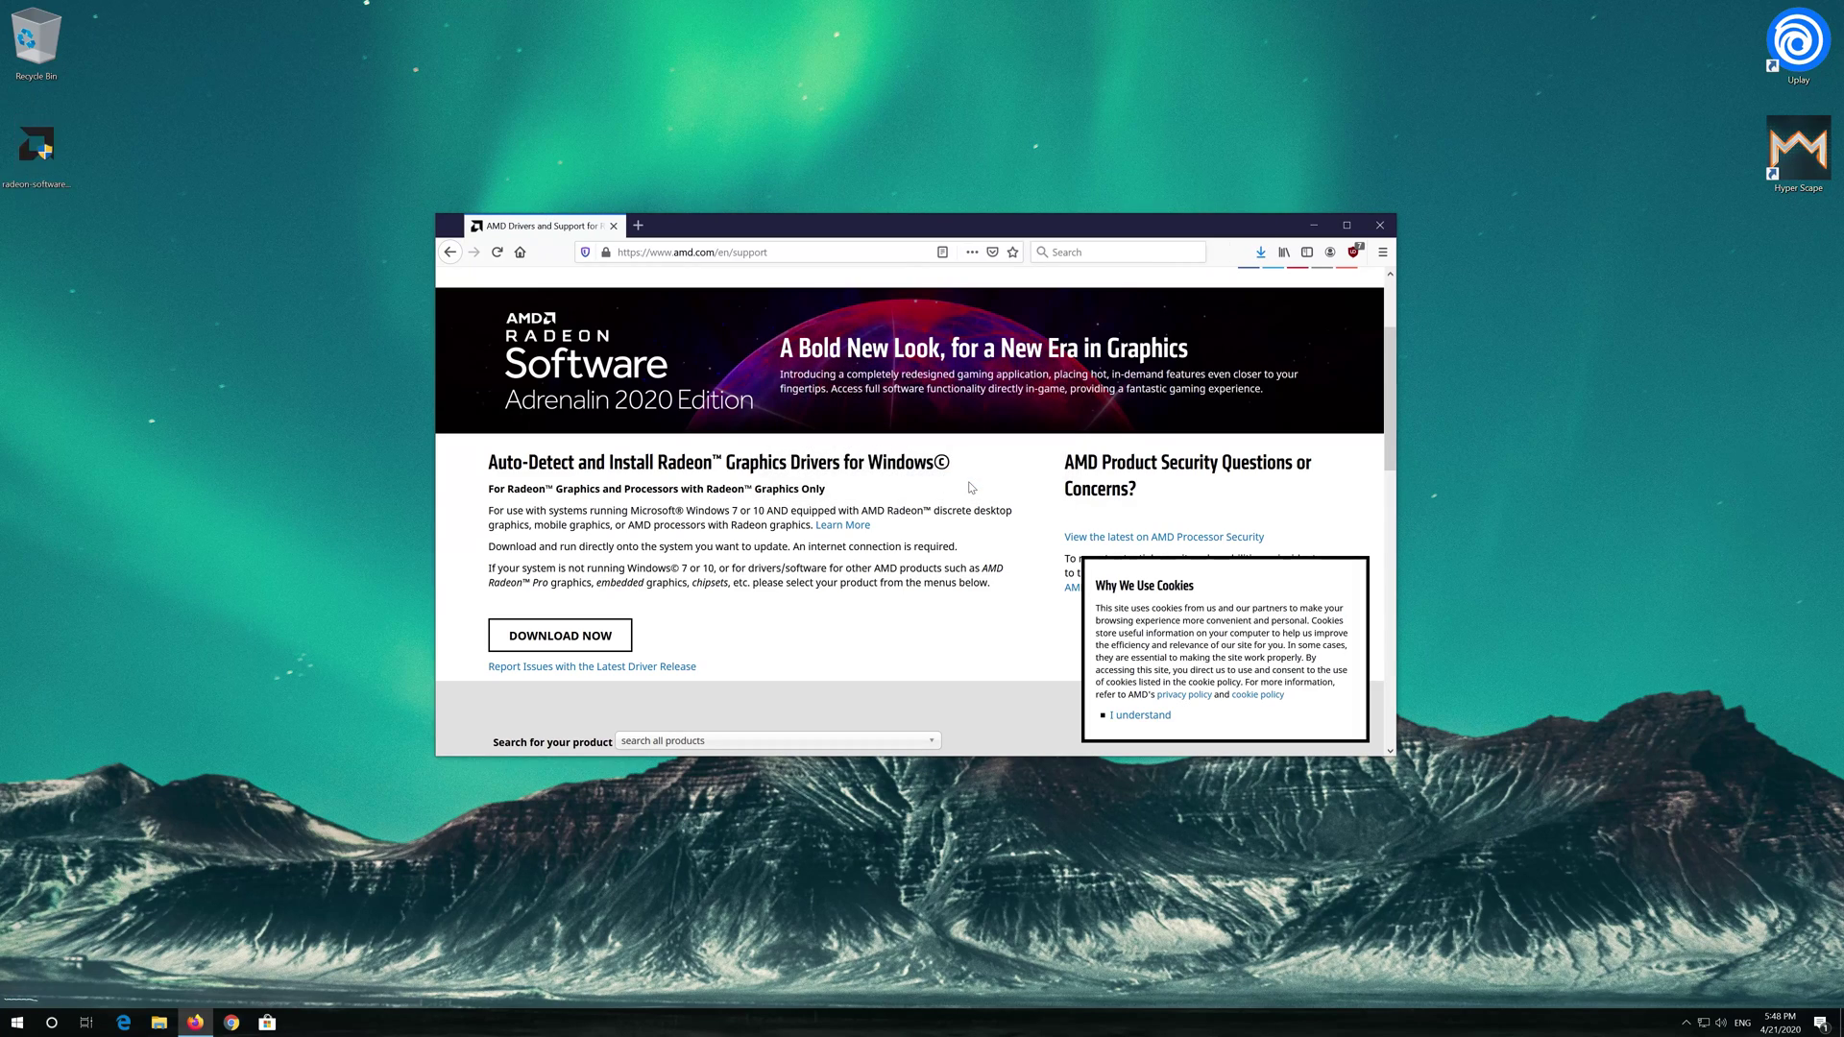
- Run the desktop Radeon installer, approve UAC and install to the default folder
click(1389, 227)
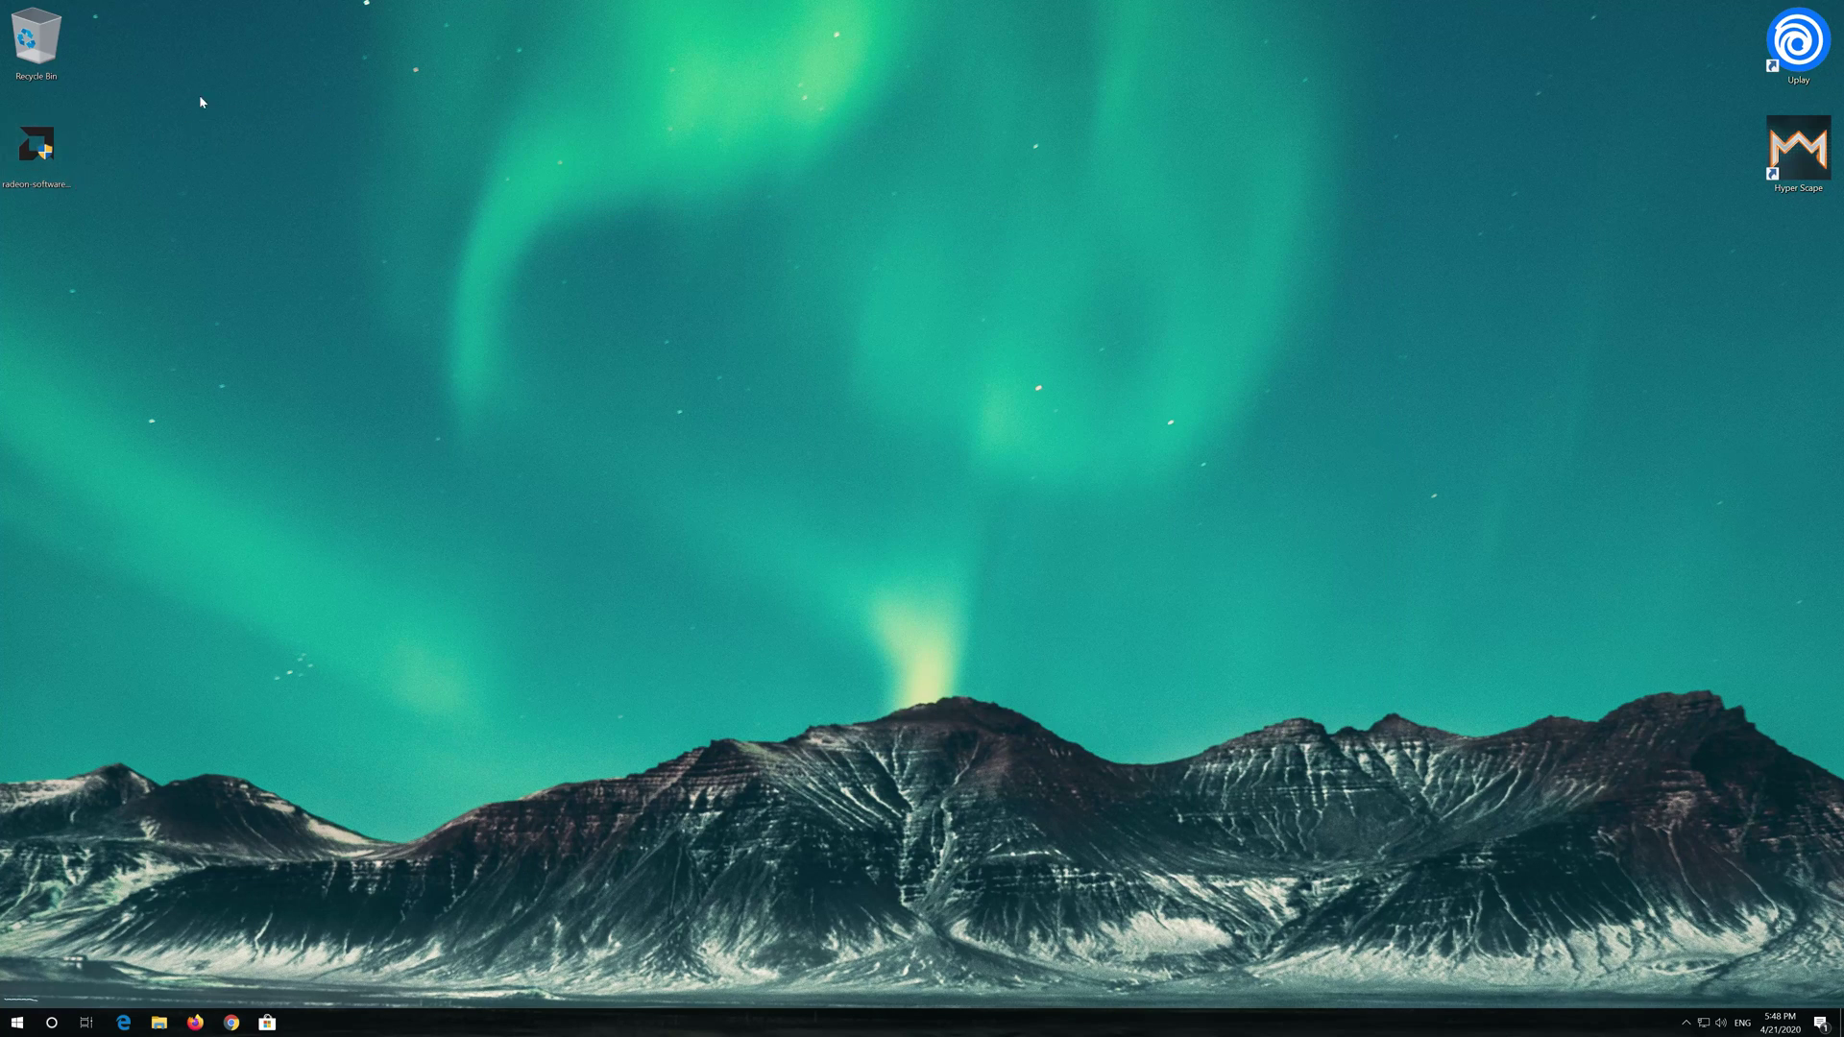
double_click(36, 145)
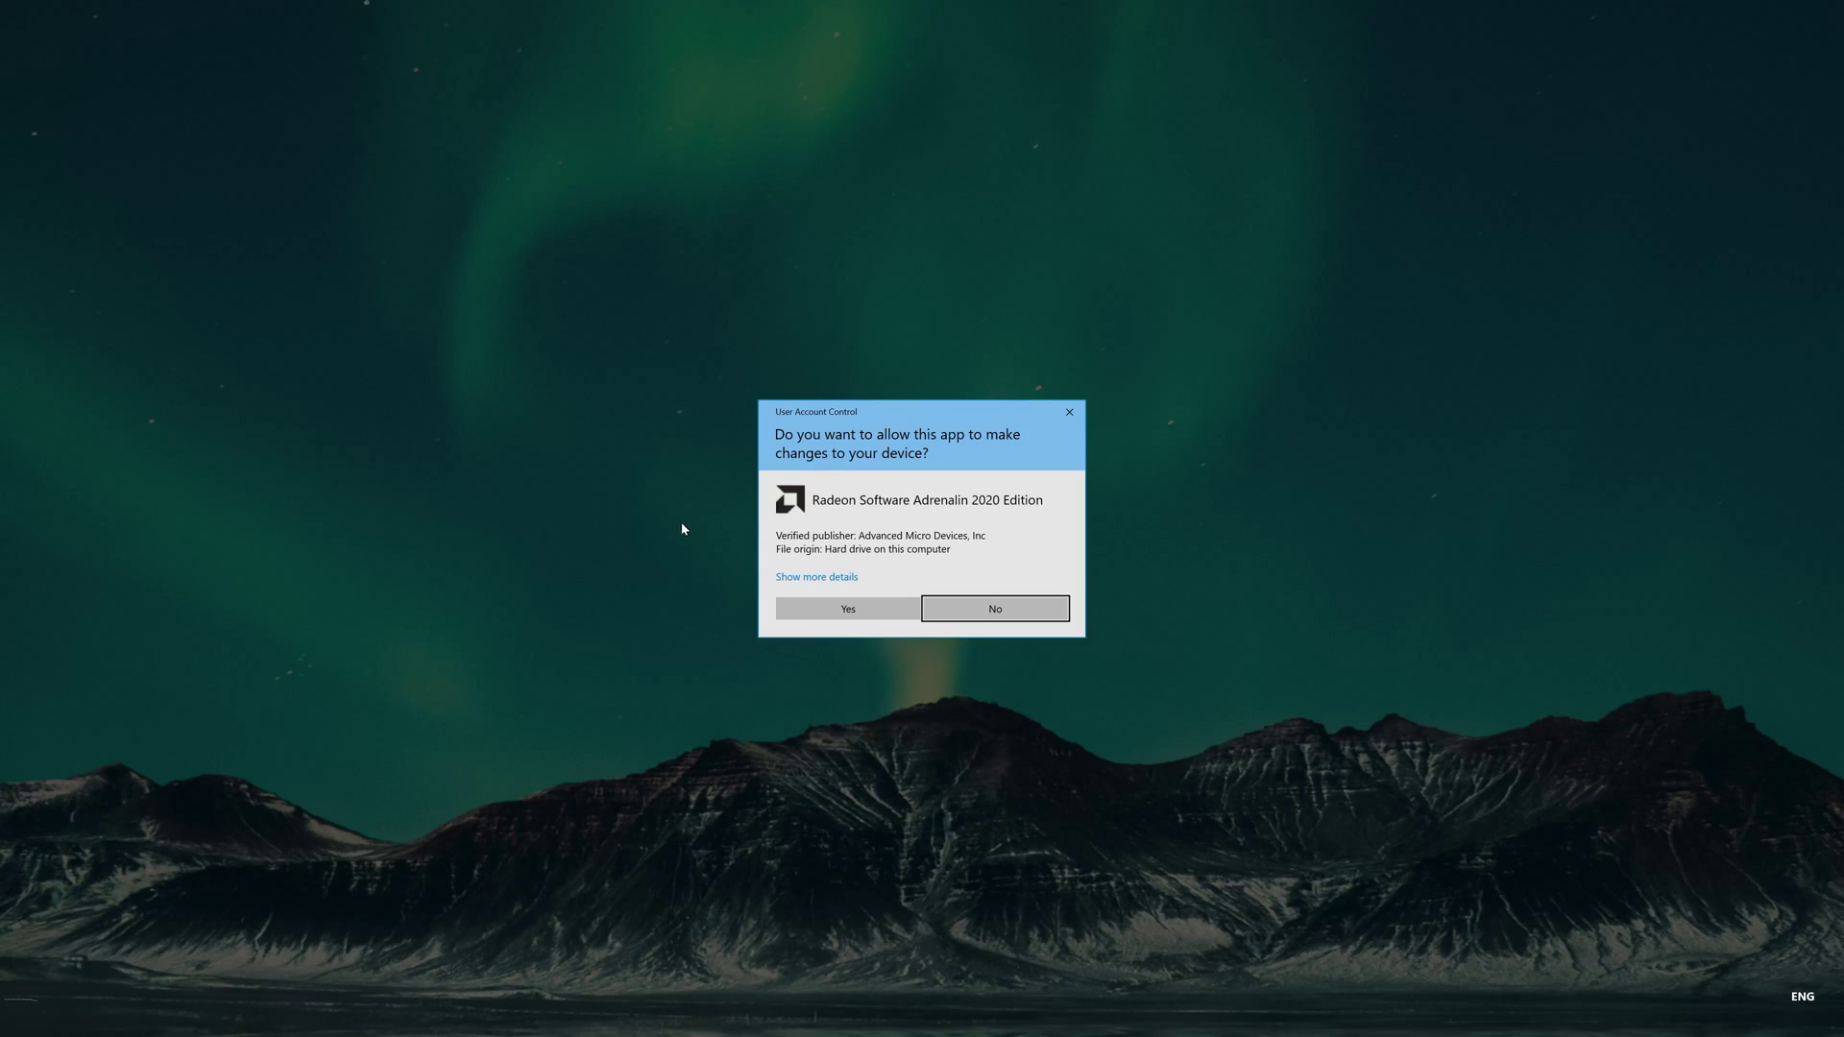
click(814, 609)
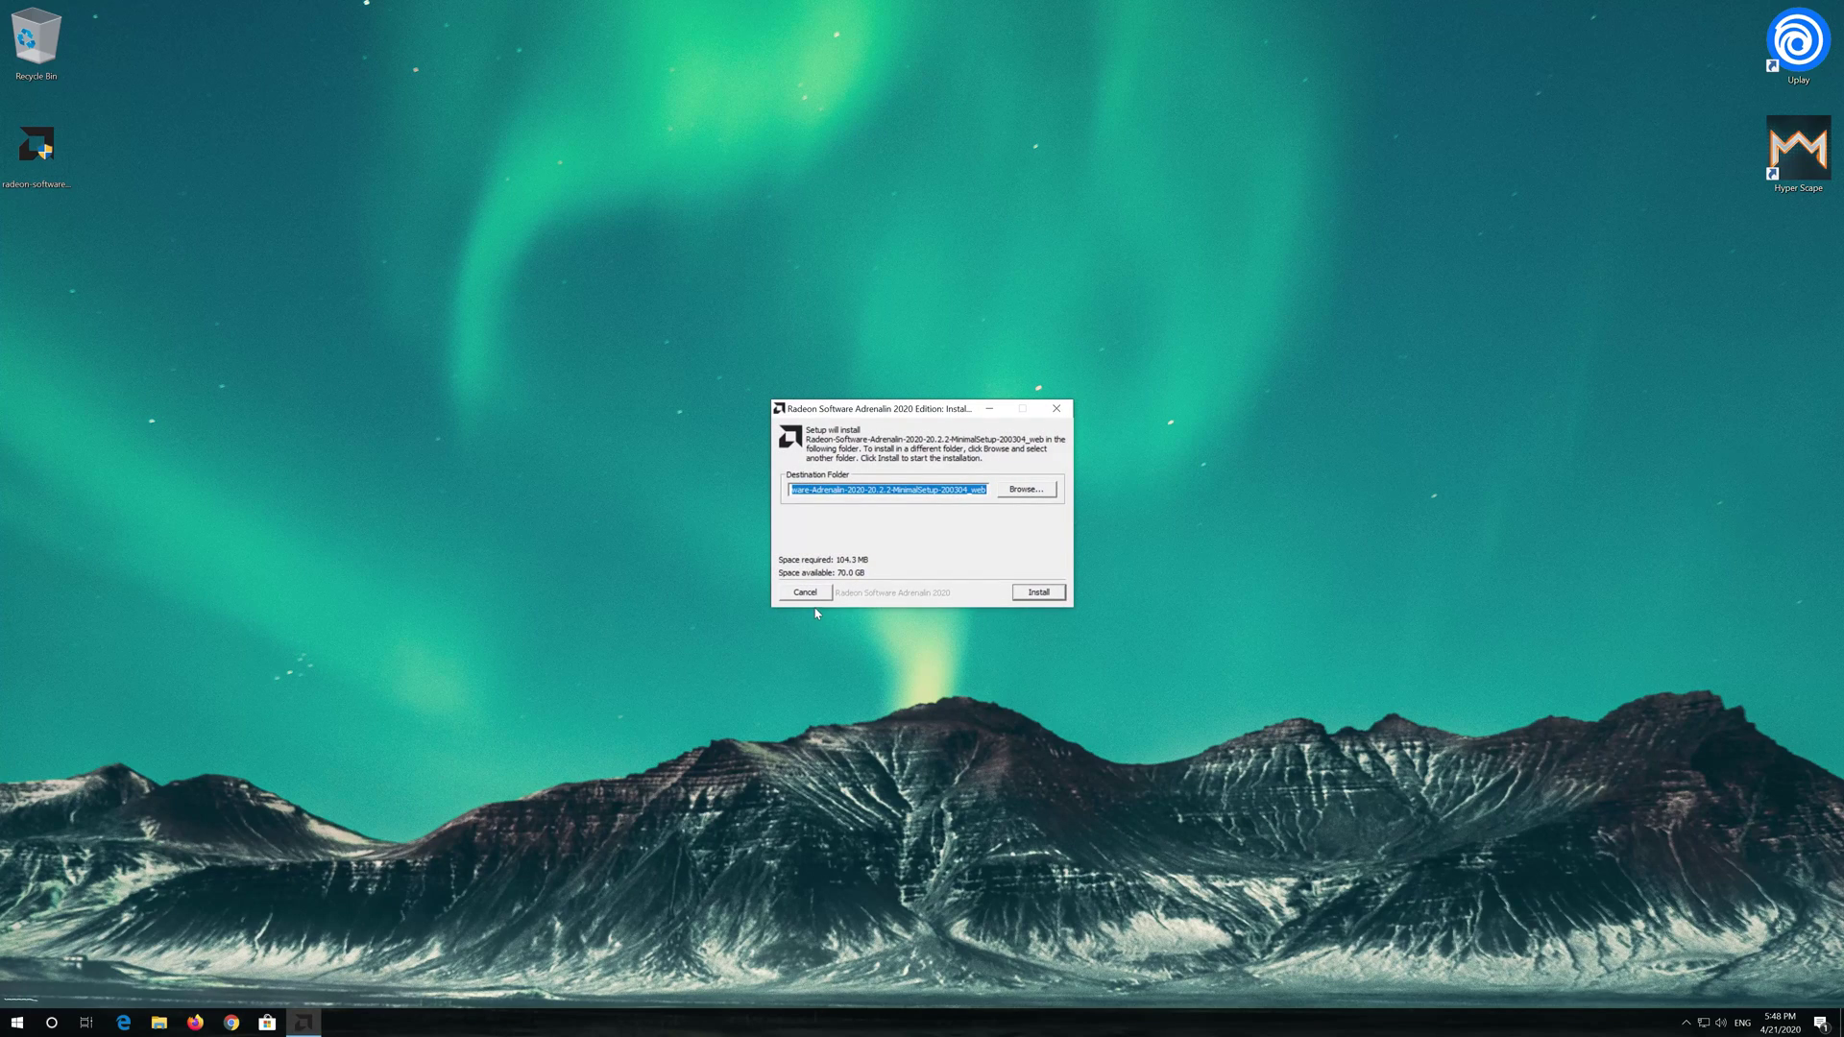
click(1038, 591)
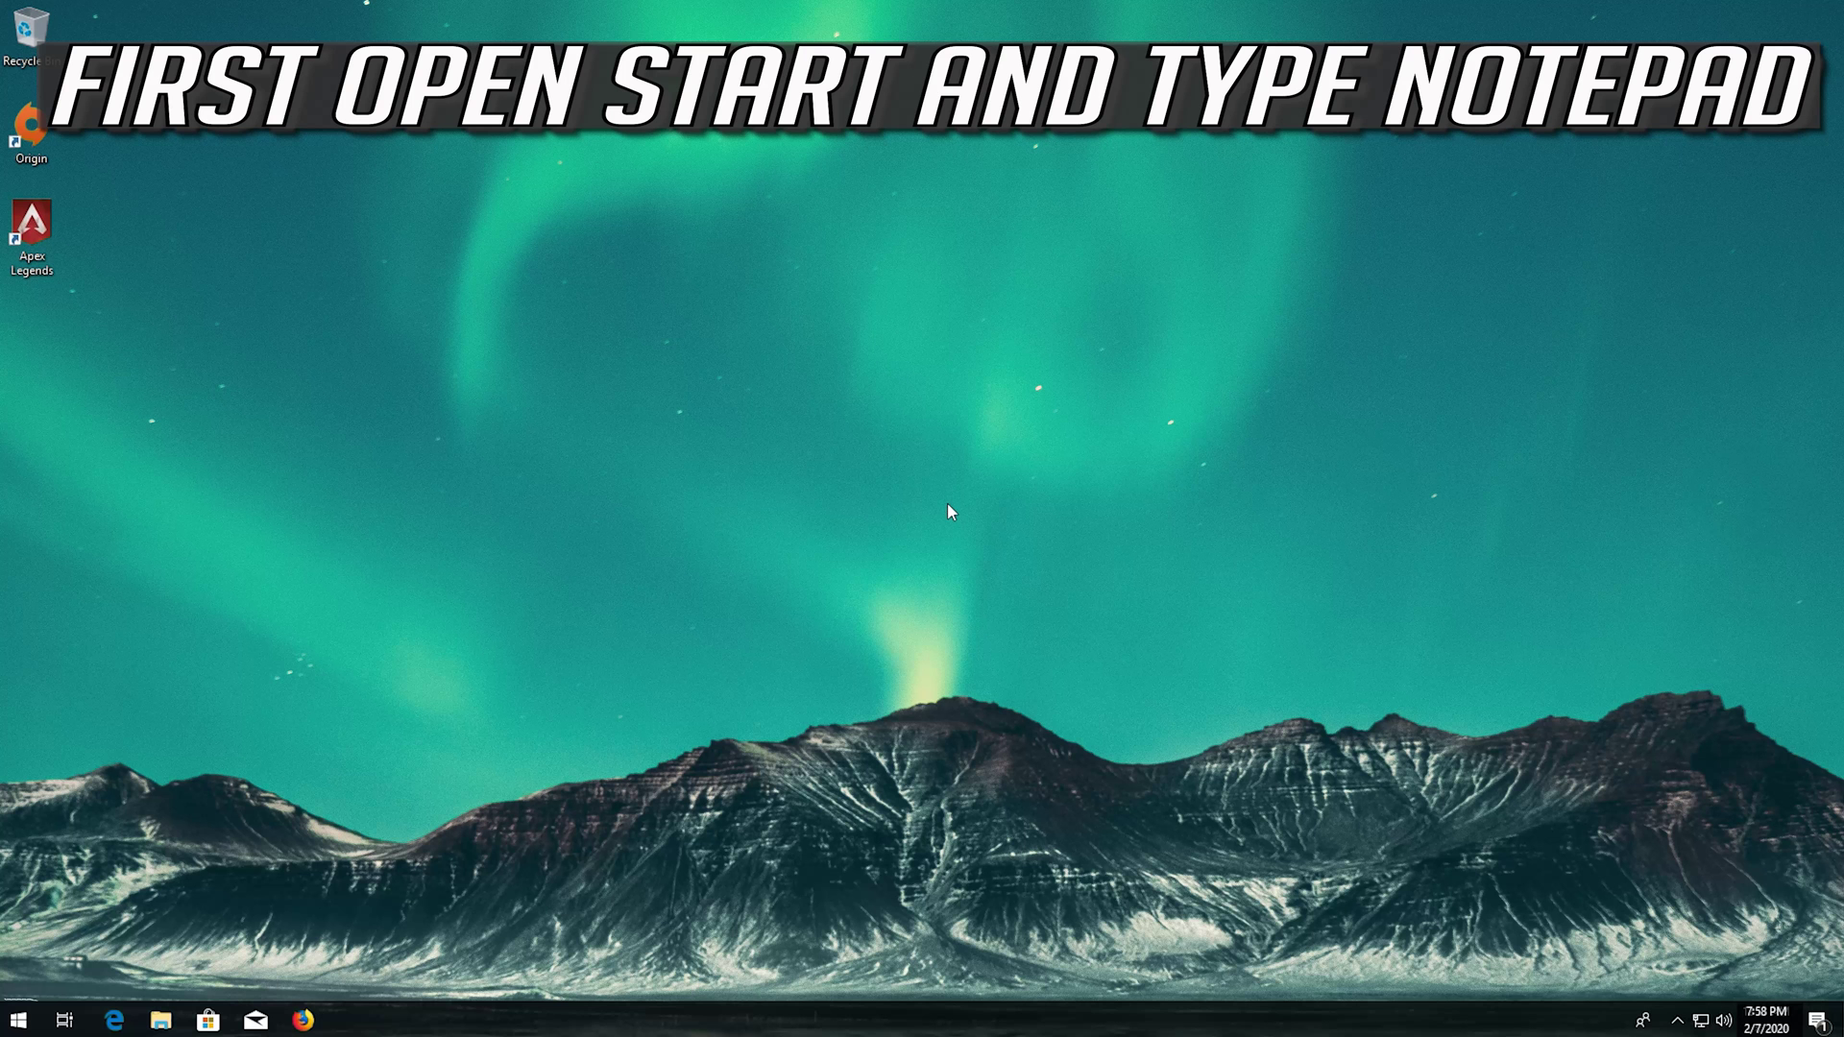
- Search 'notepad' from the Start menu and launch Notepad
key(super)
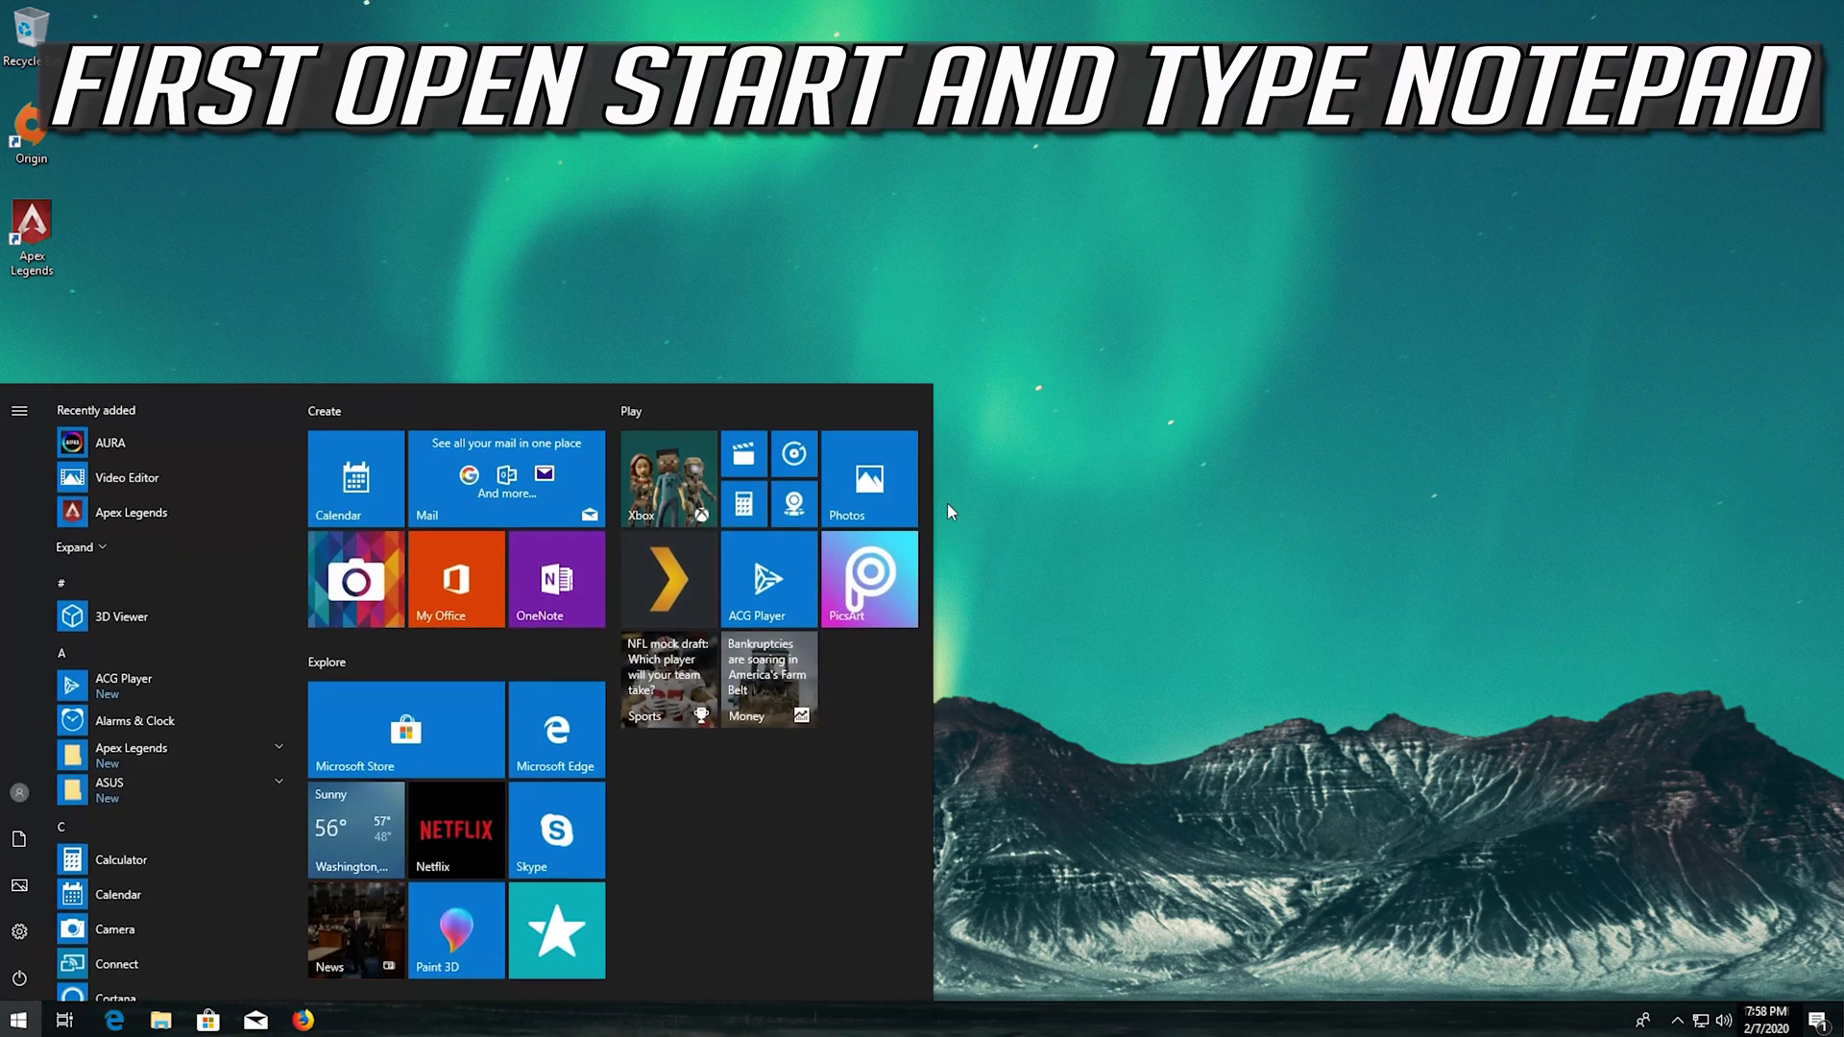
text(notepad)
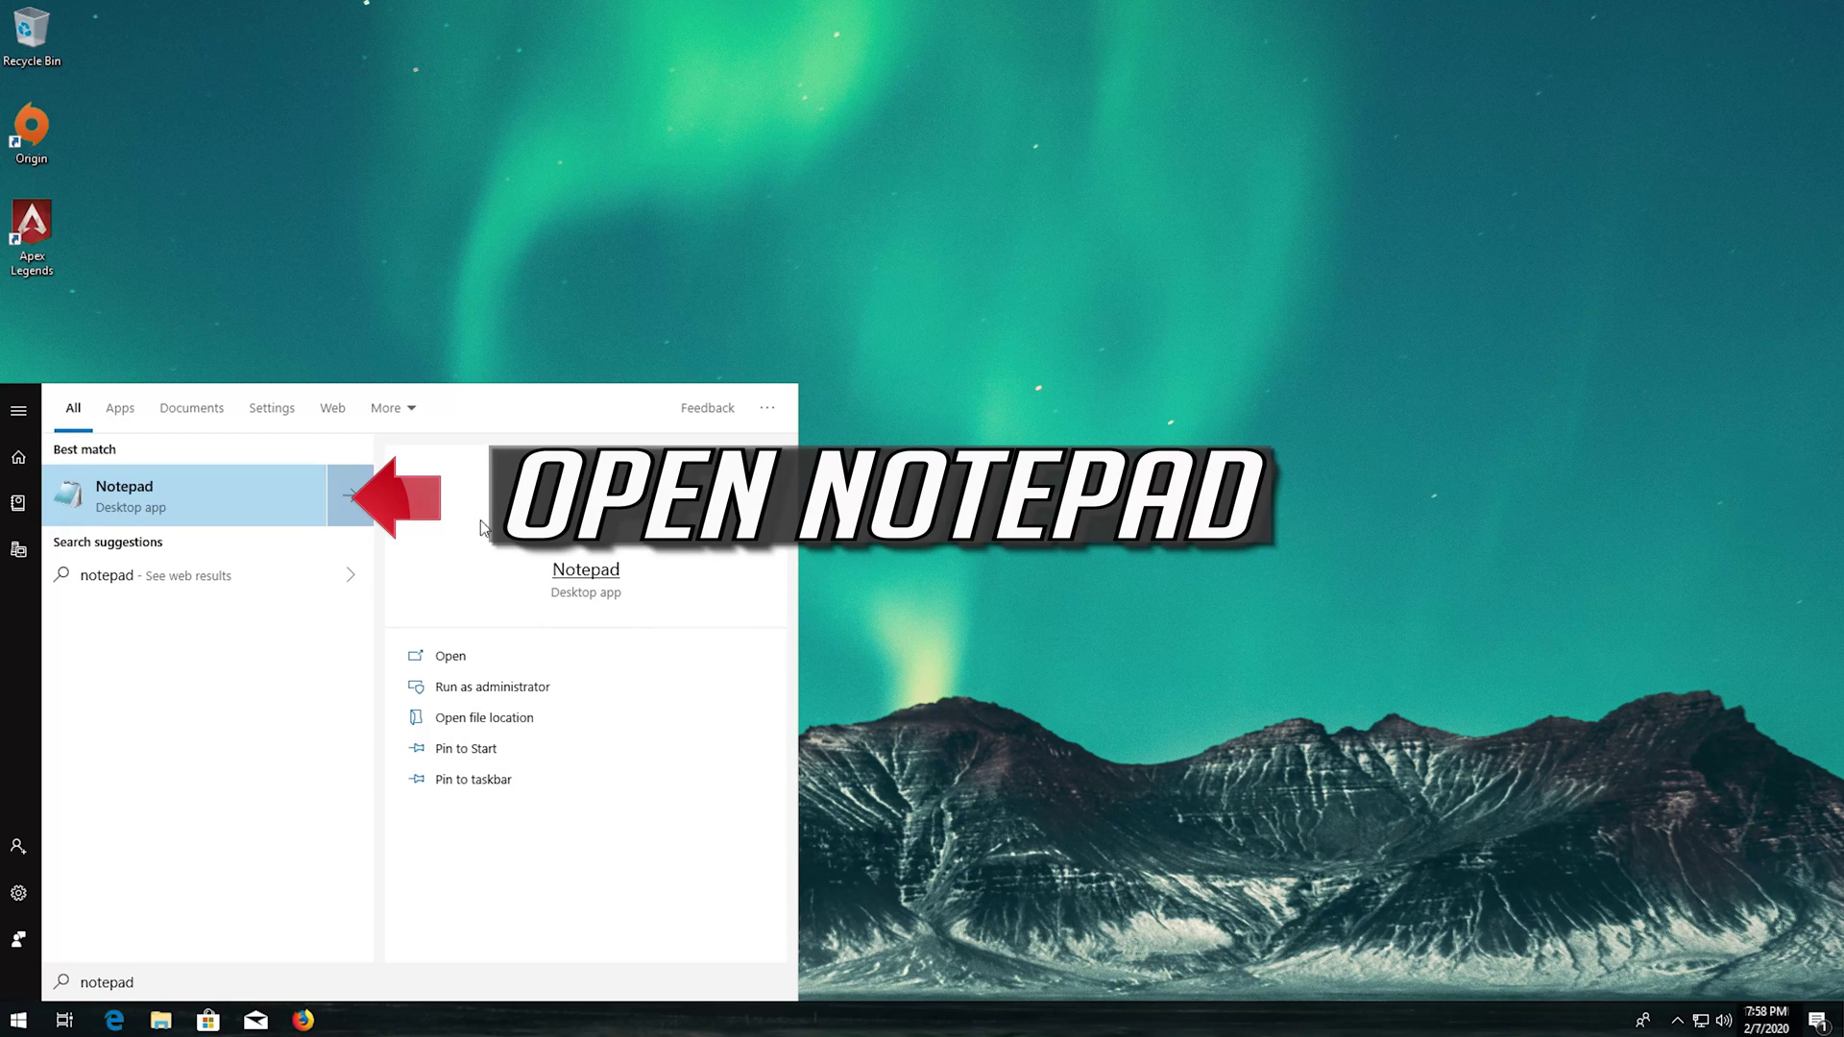
click(184, 508)
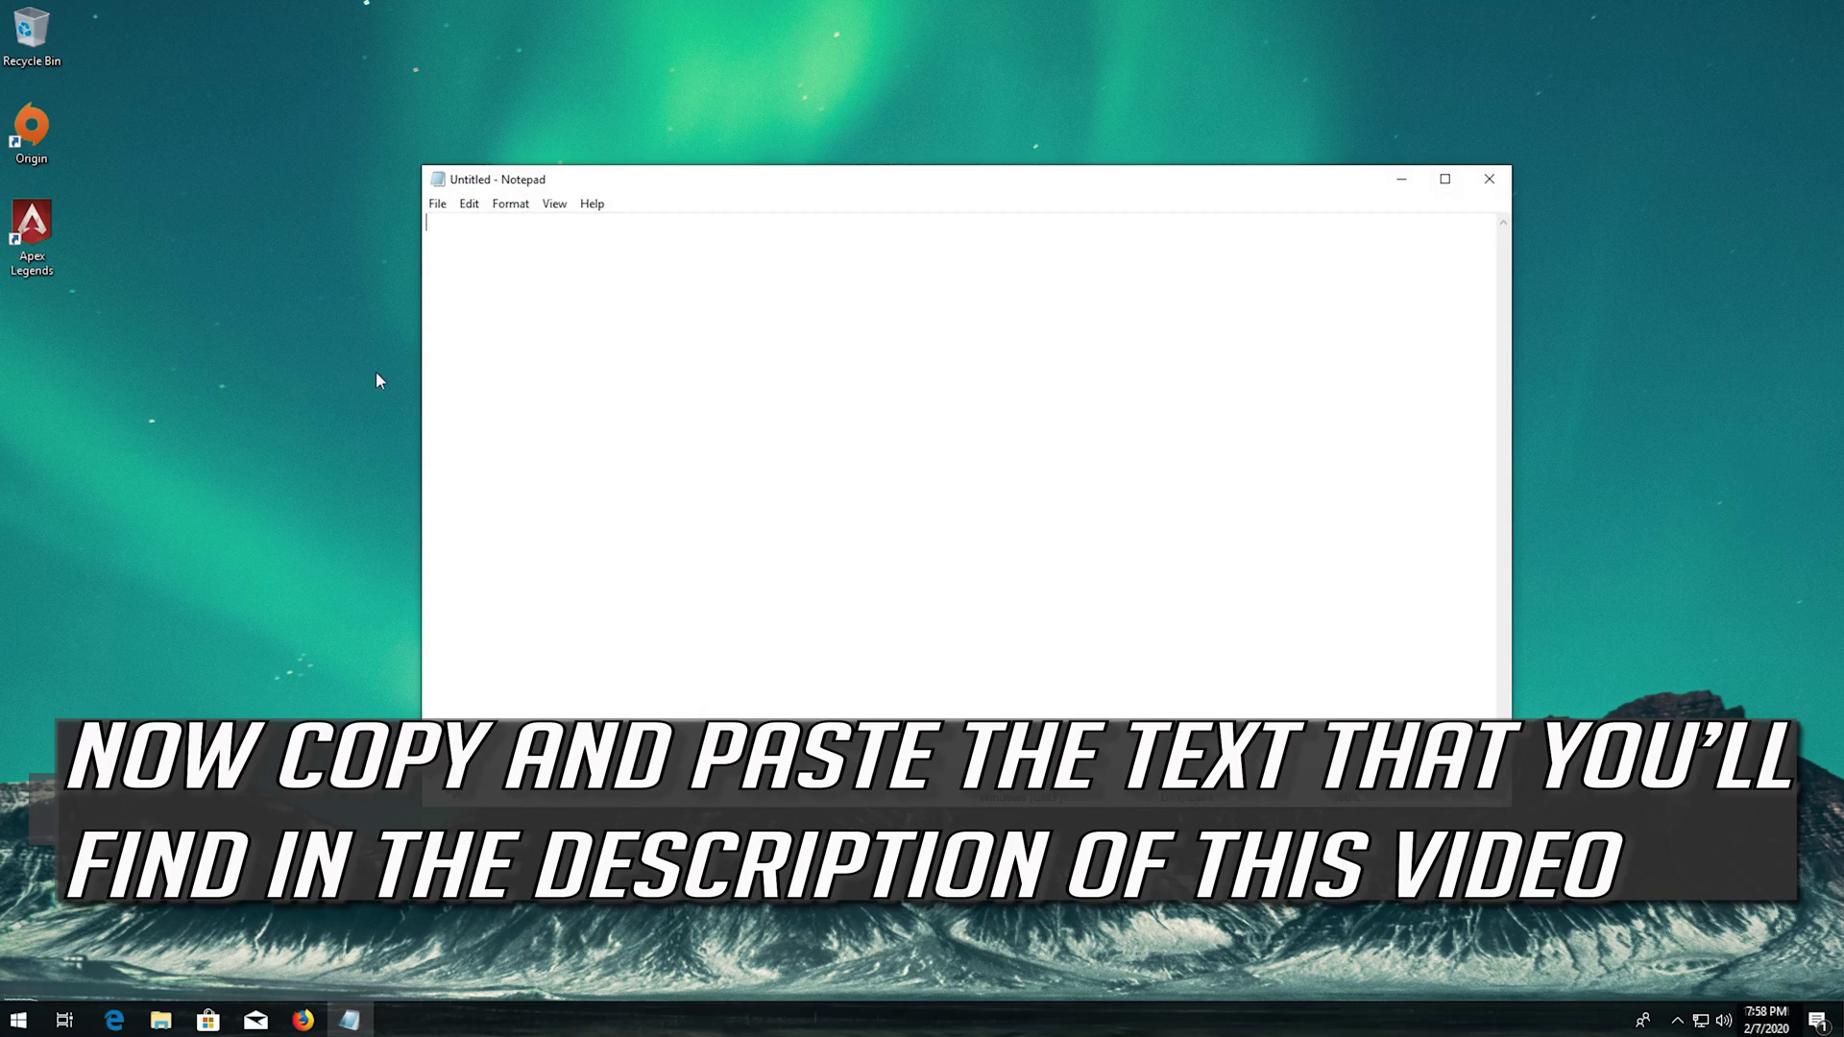
- Paste the GraphicsDrivers TdrDelay registry entry into the blank Notepad document
right_click(443, 332)
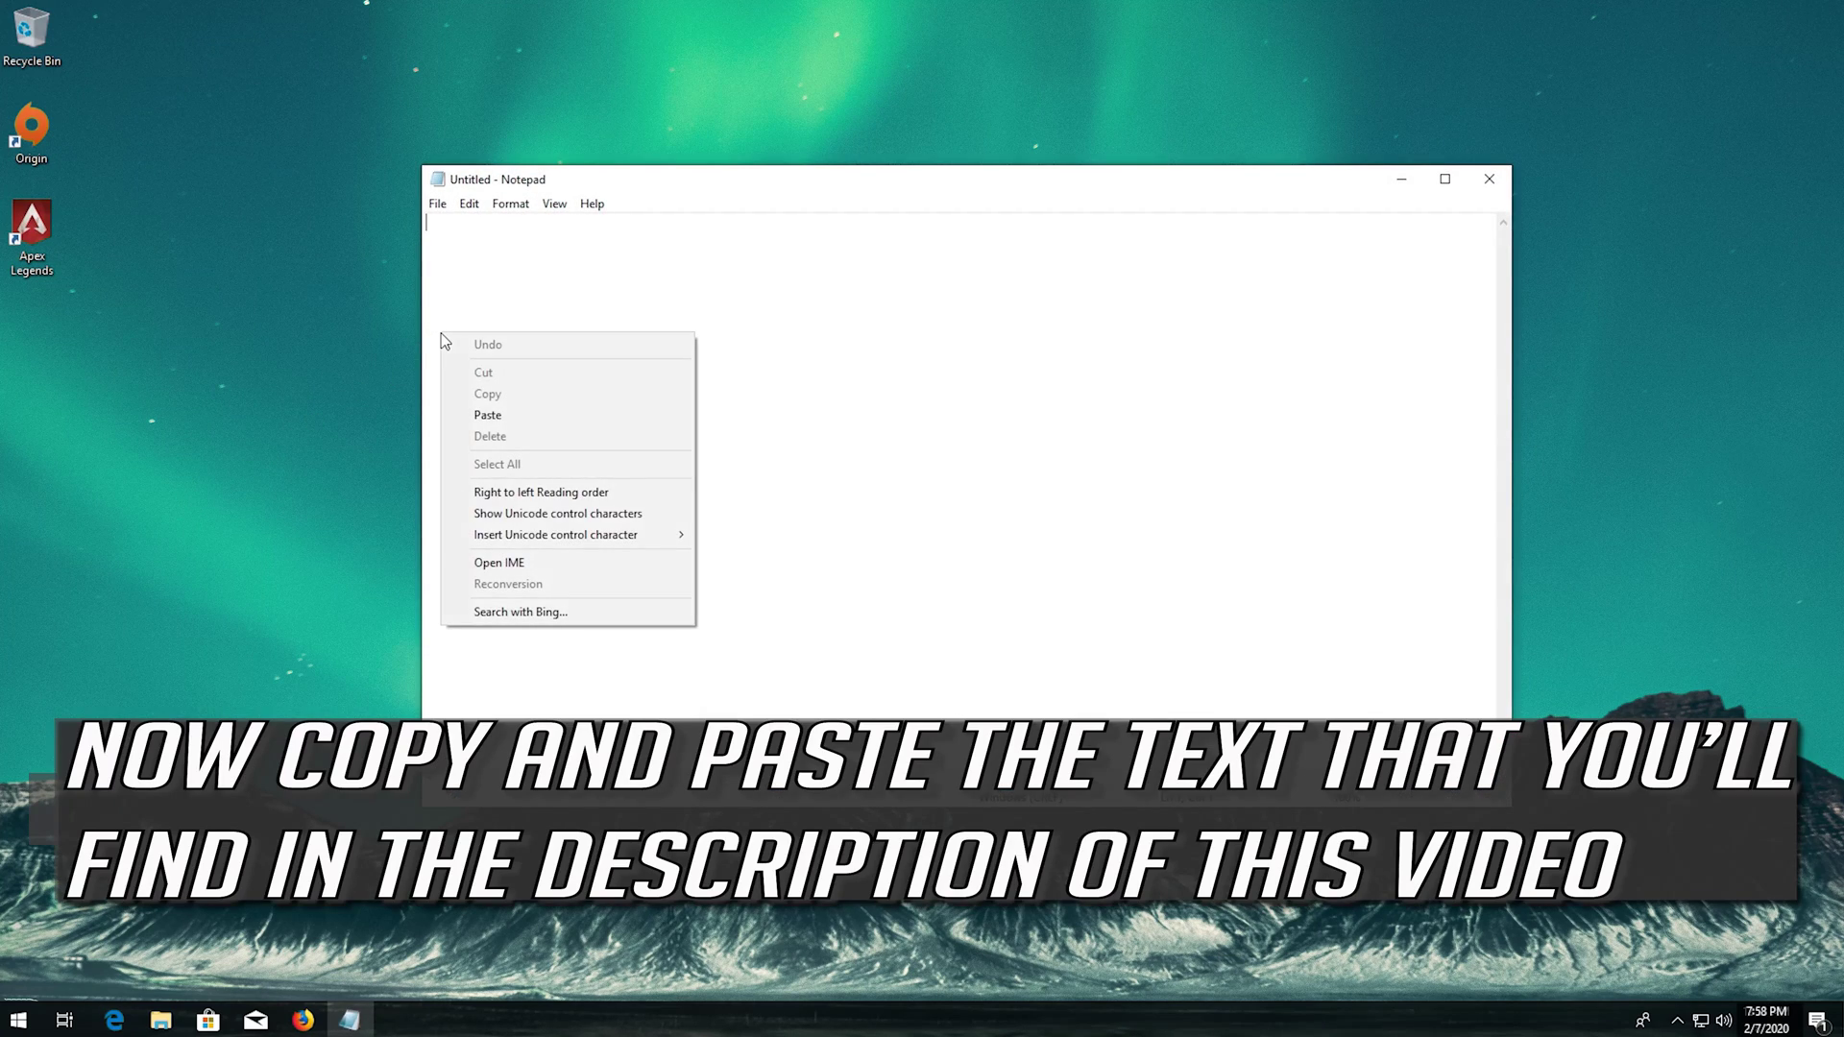
click(486, 415)
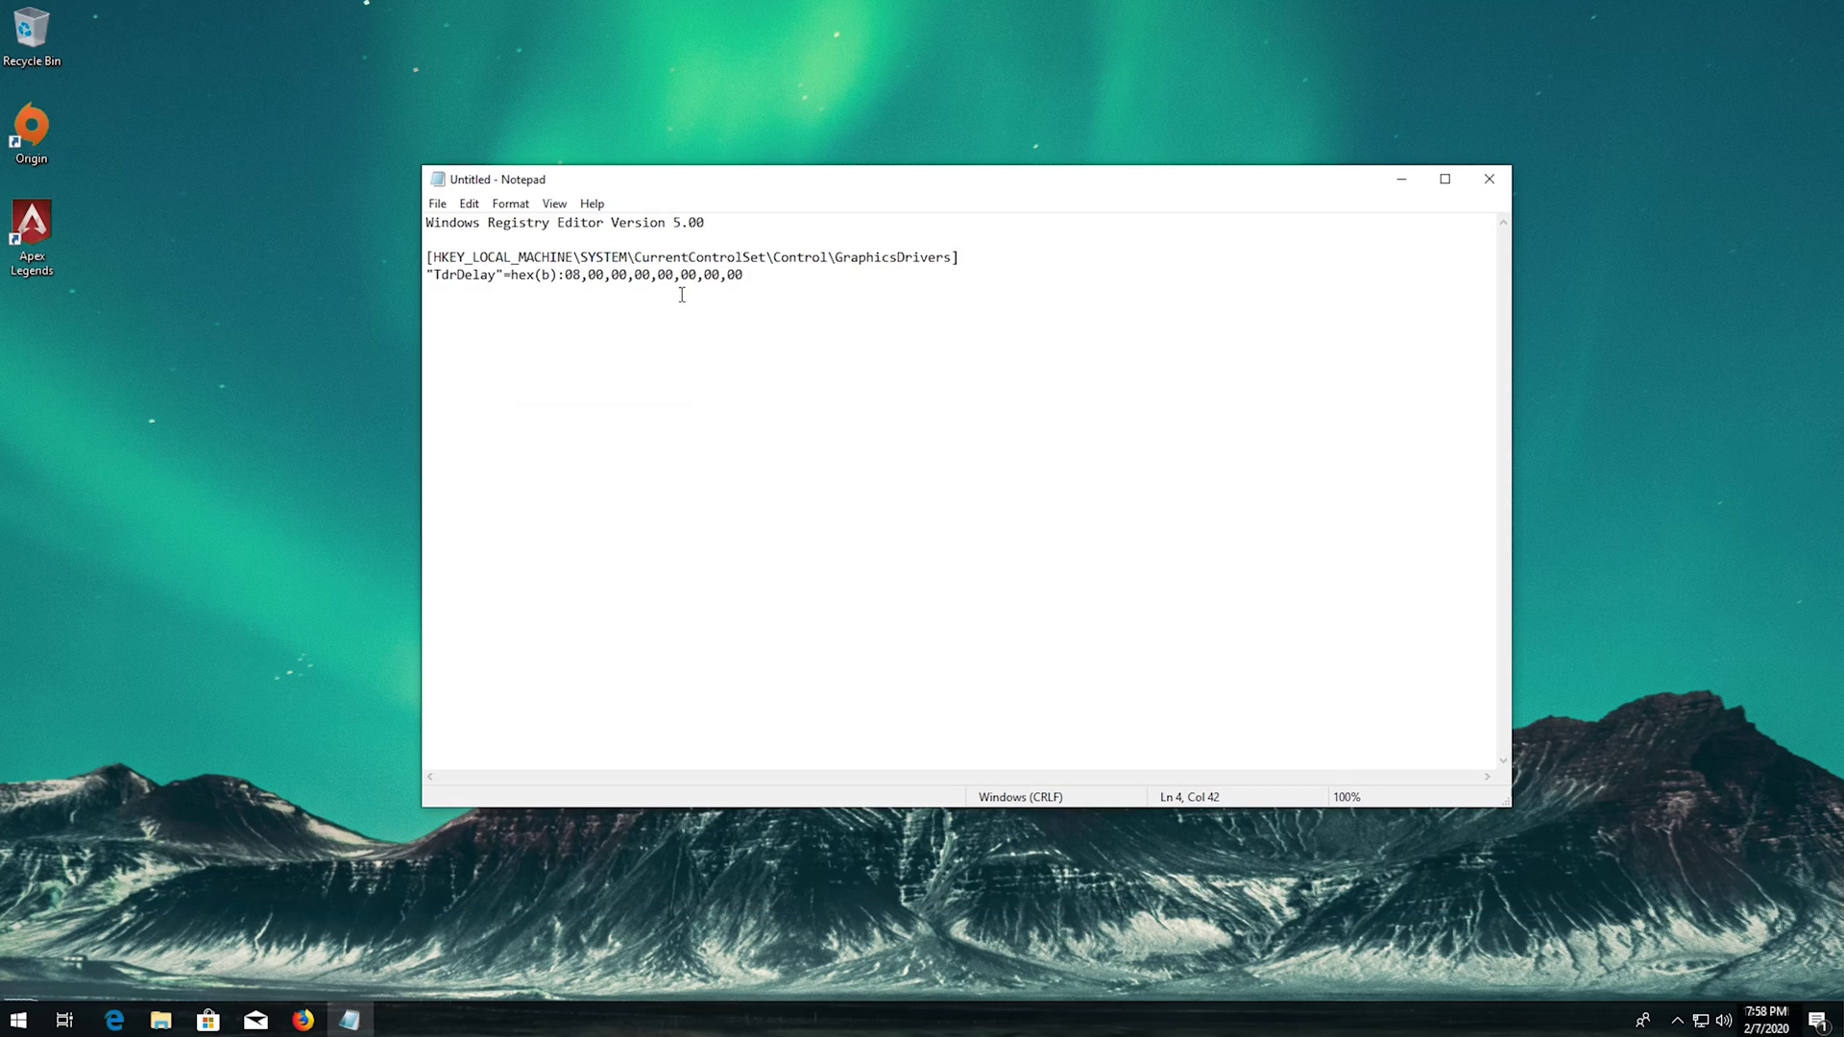
click(436, 203)
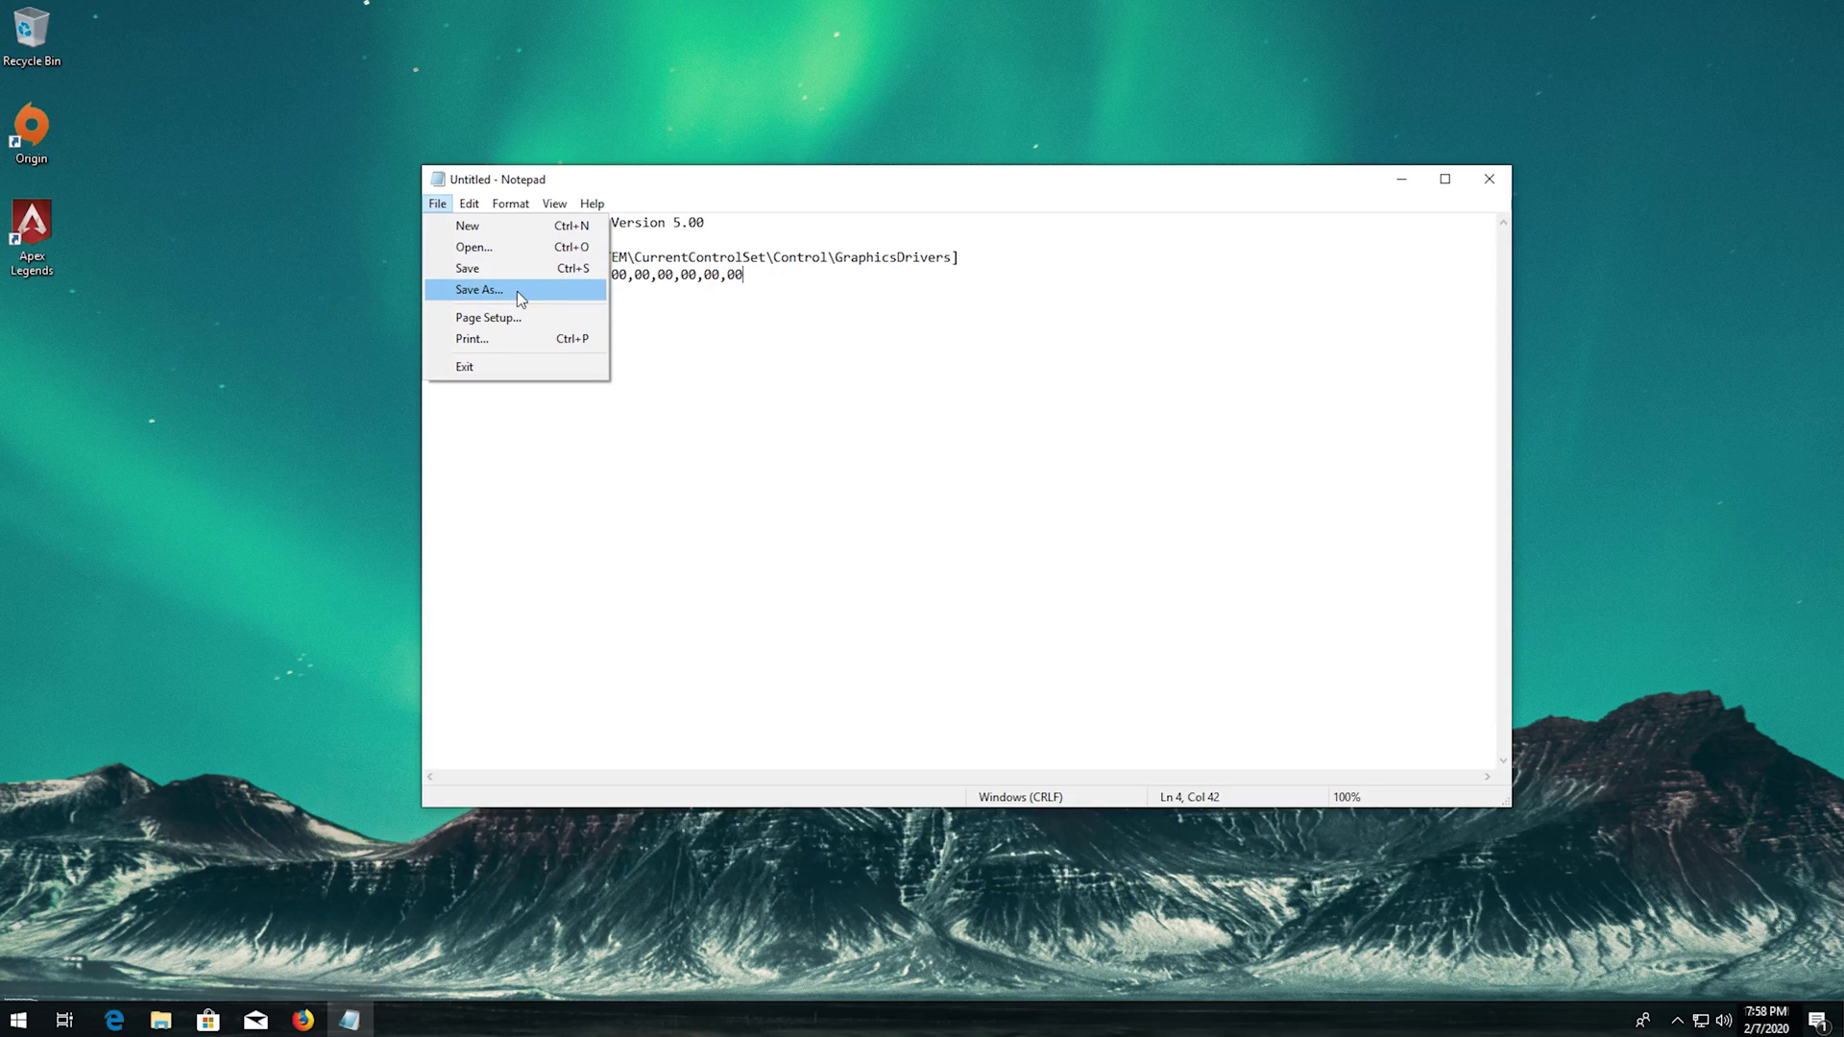
click(518, 291)
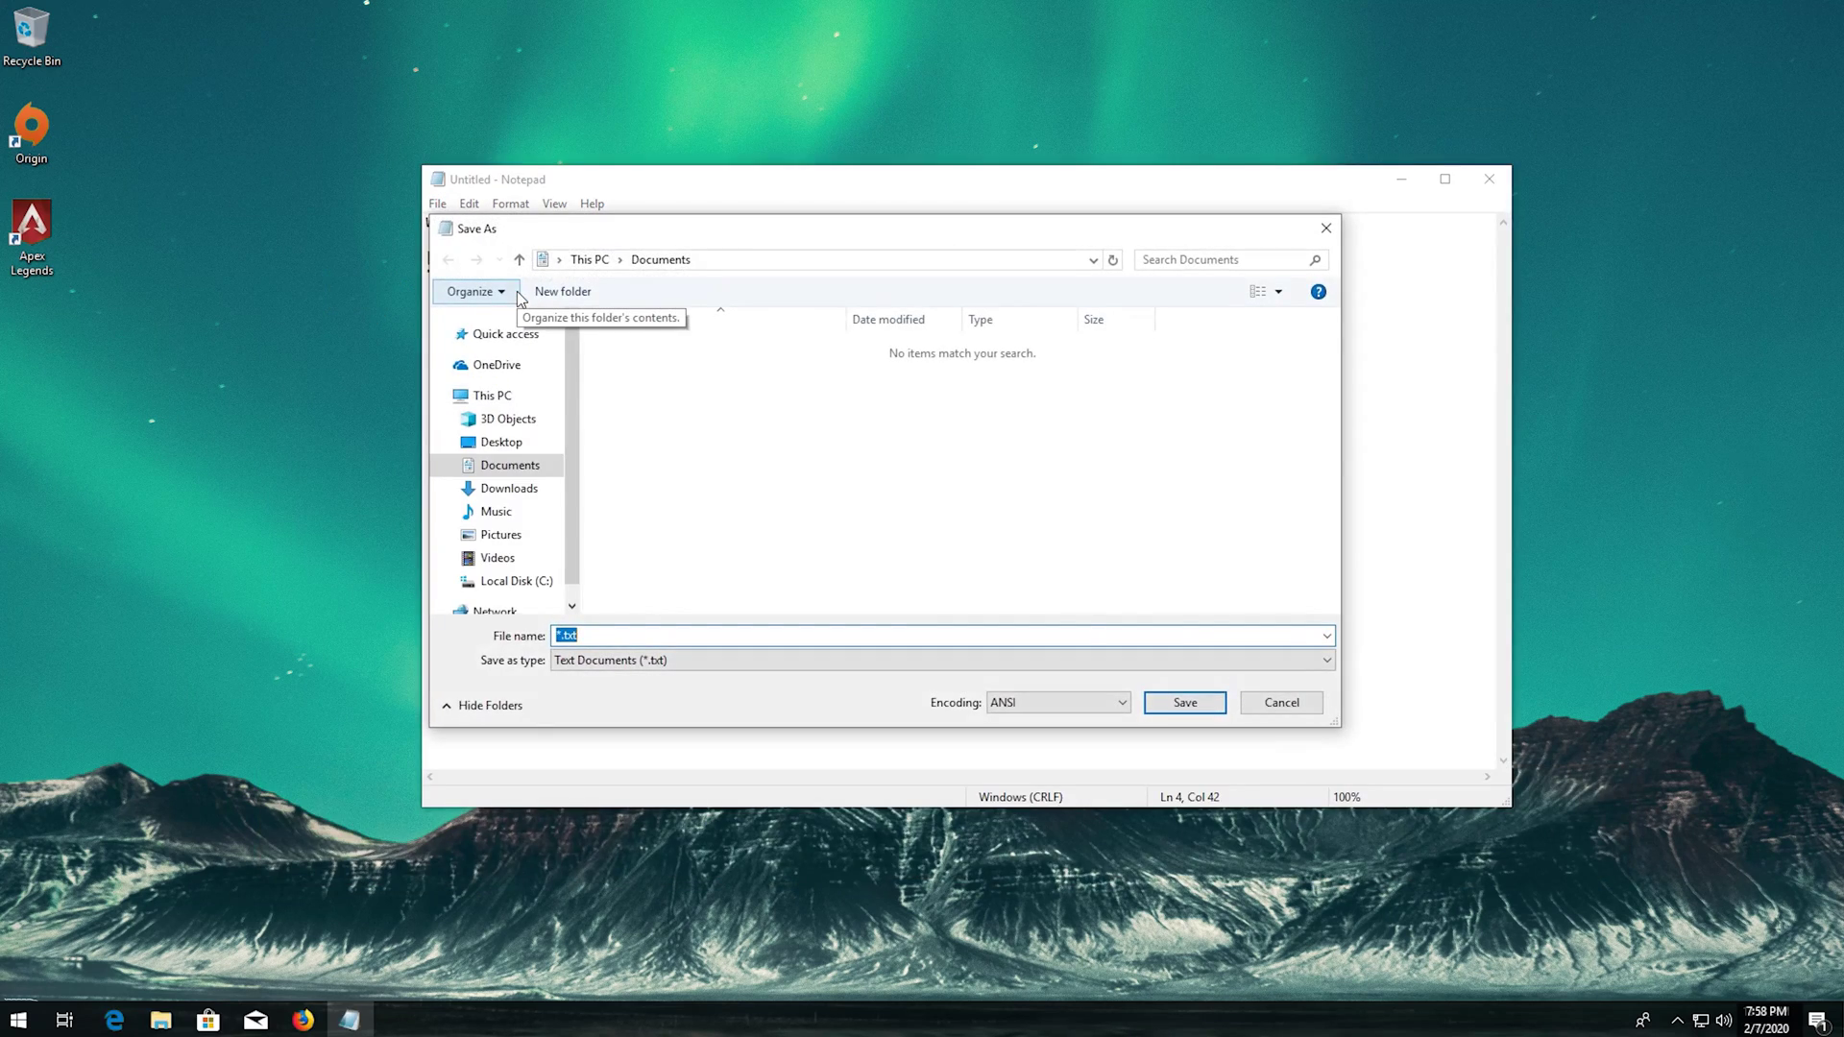
mouse_move(501, 440)
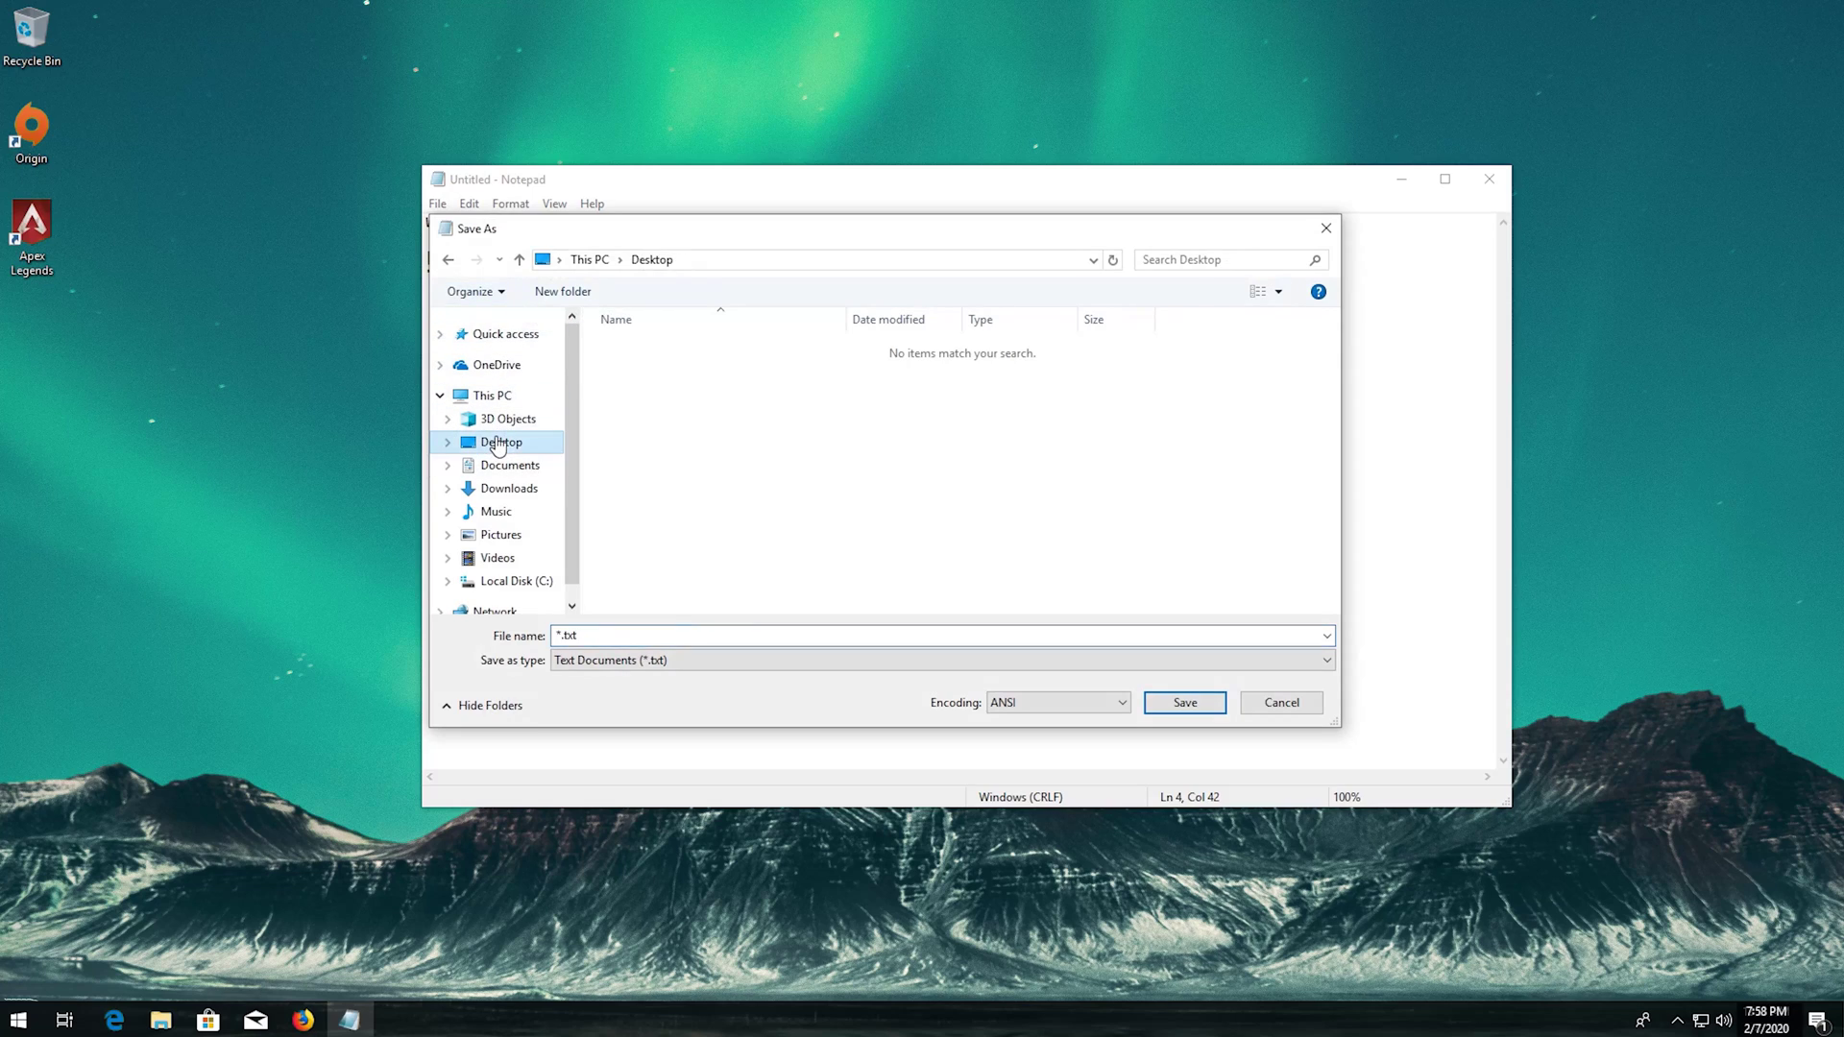
- Save the text to the Desktop as fix.reg with All Files type, then close Notepad
click(567, 662)
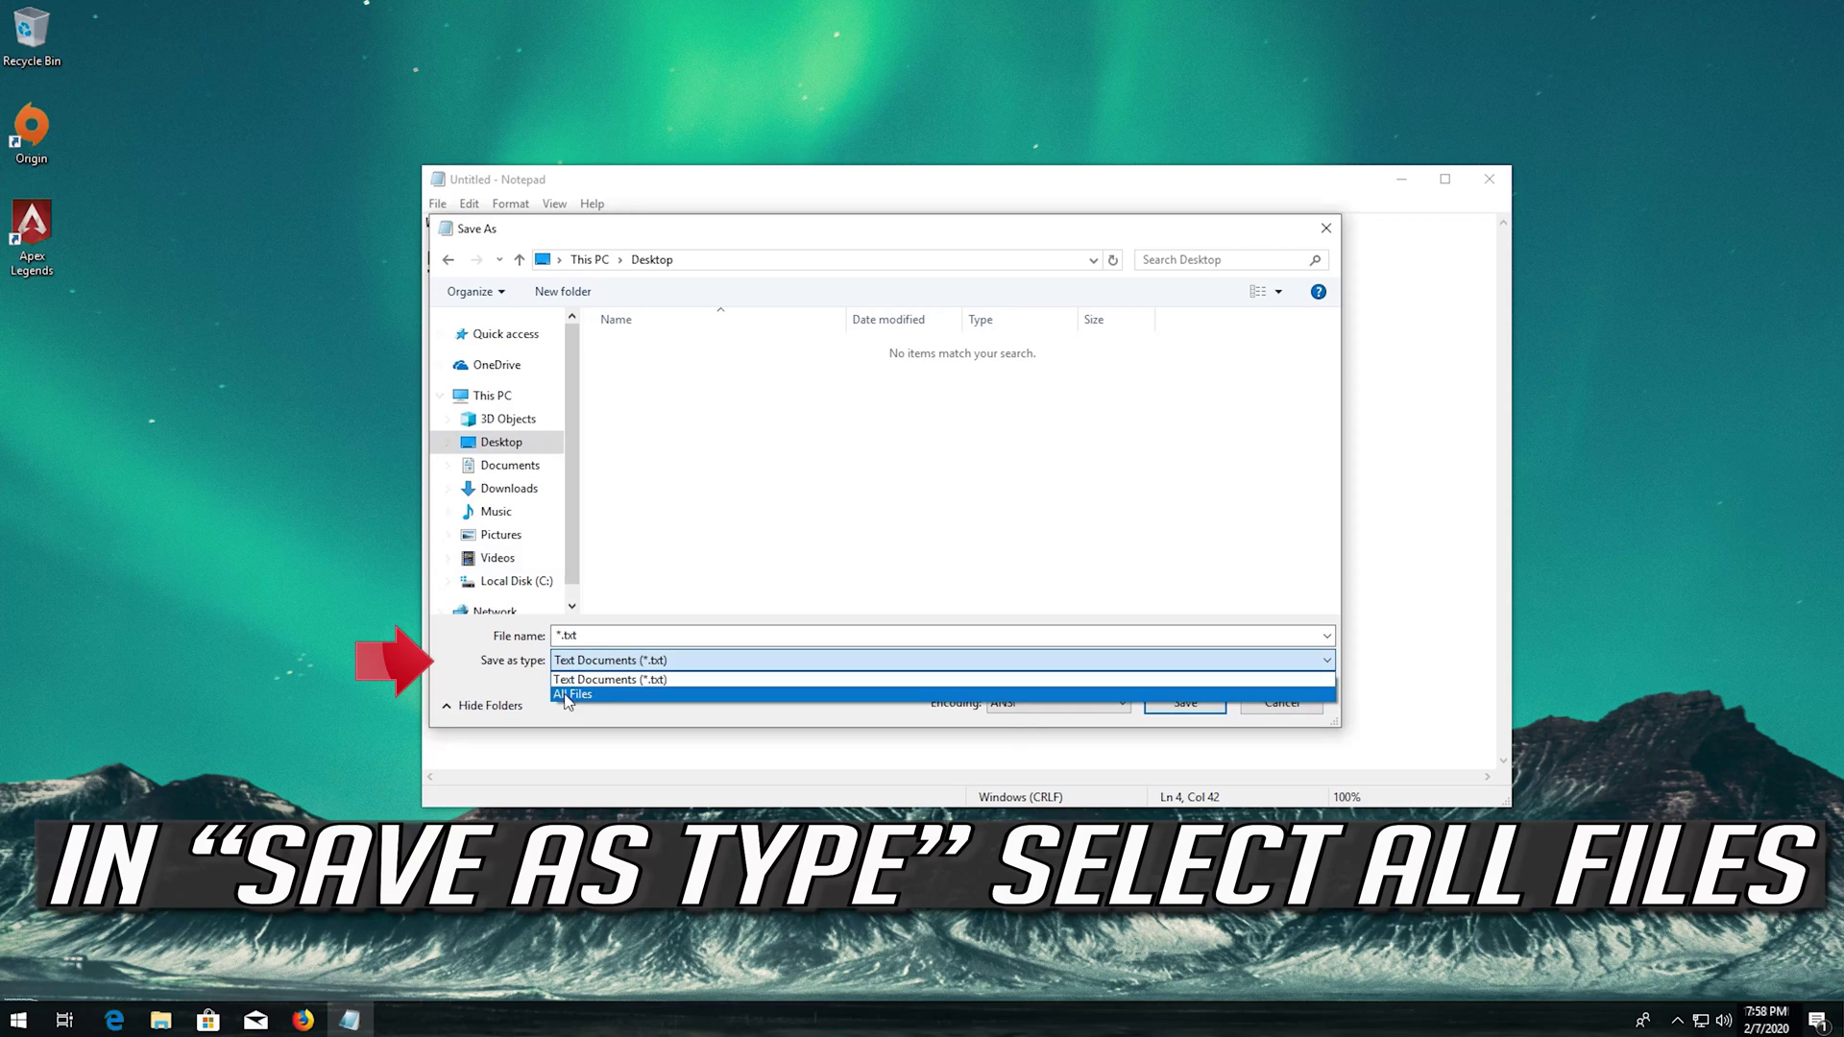
click(613, 694)
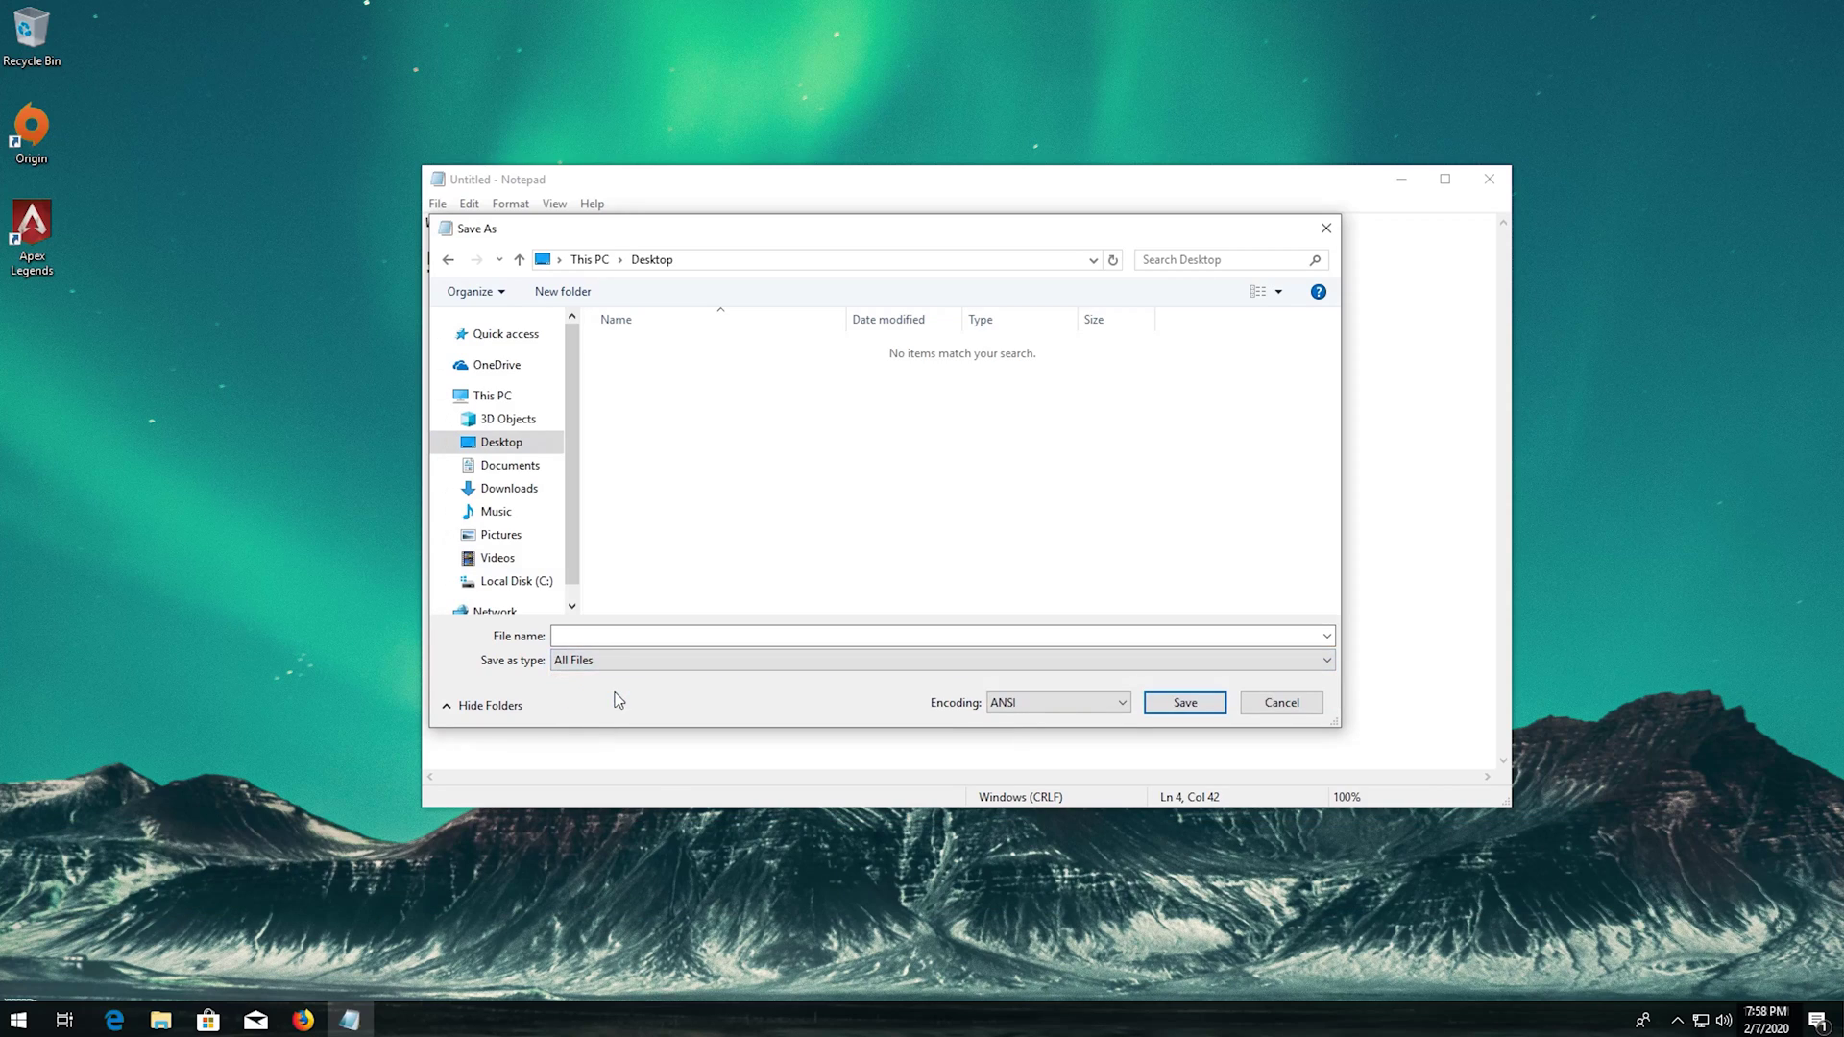
click(596, 636)
text(fix.r)
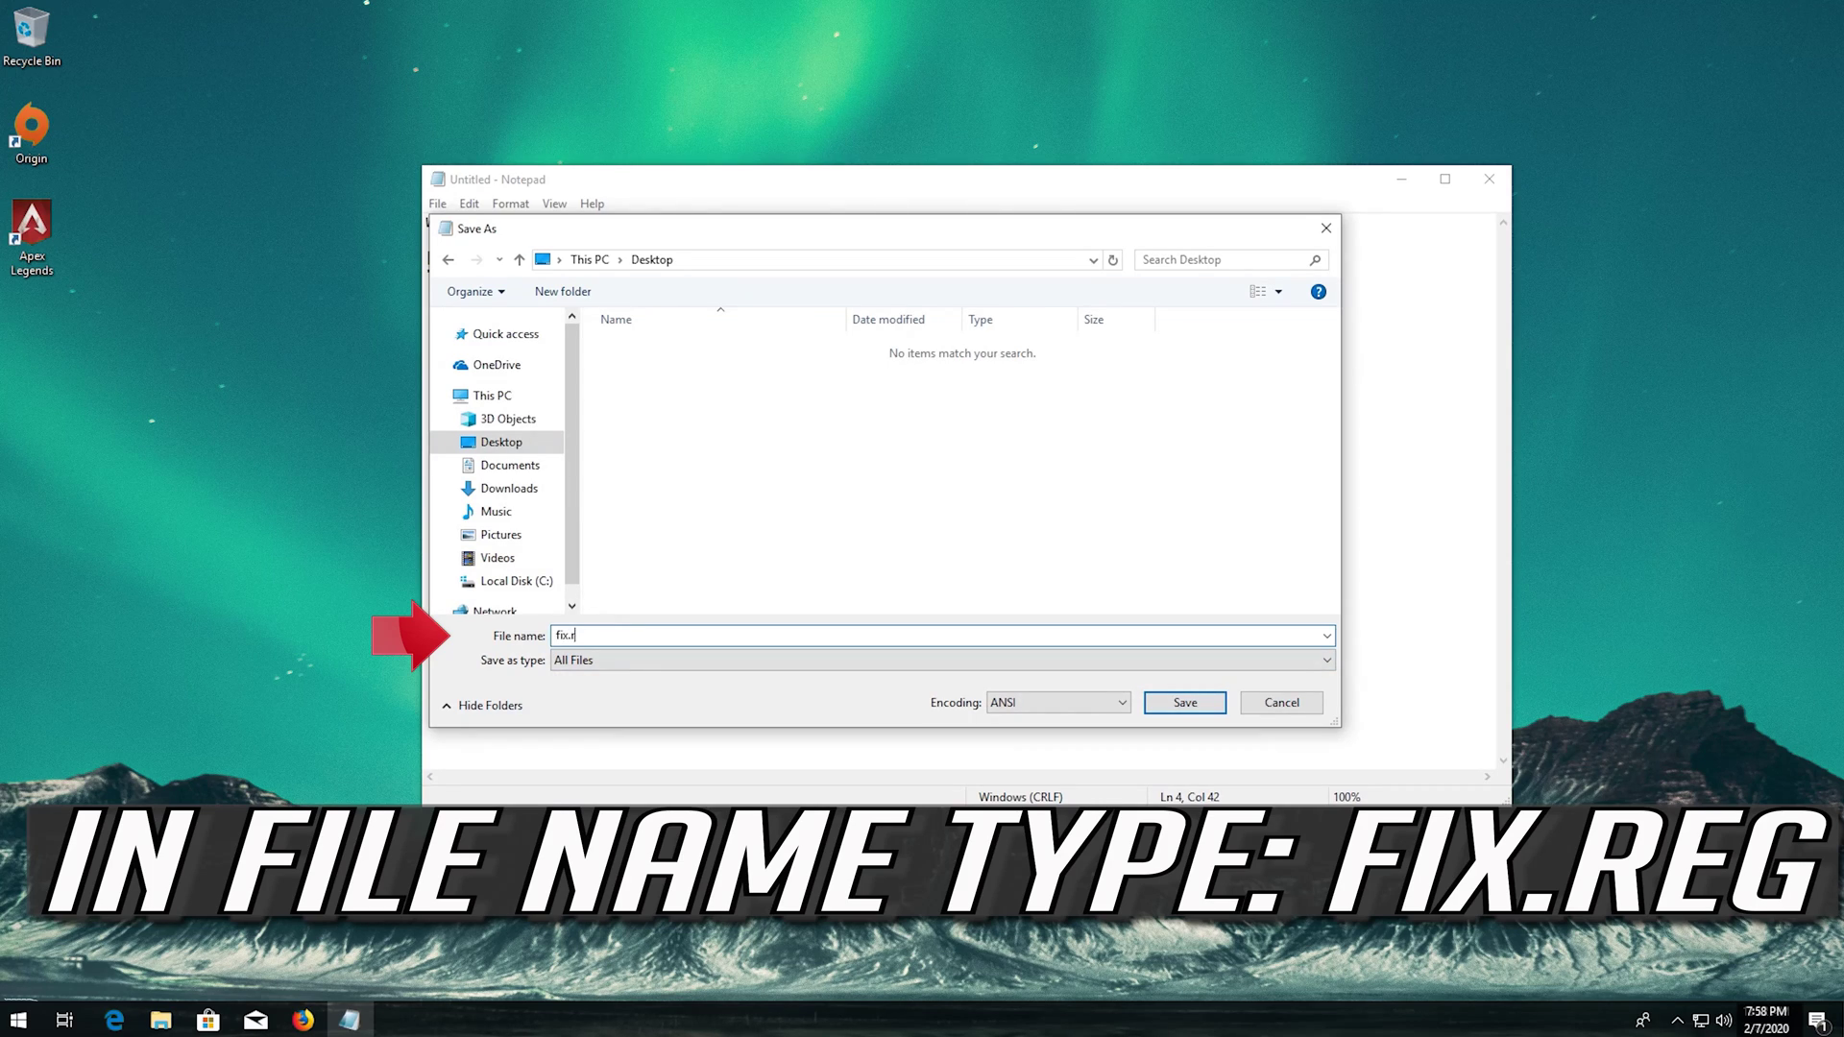
text(eg)
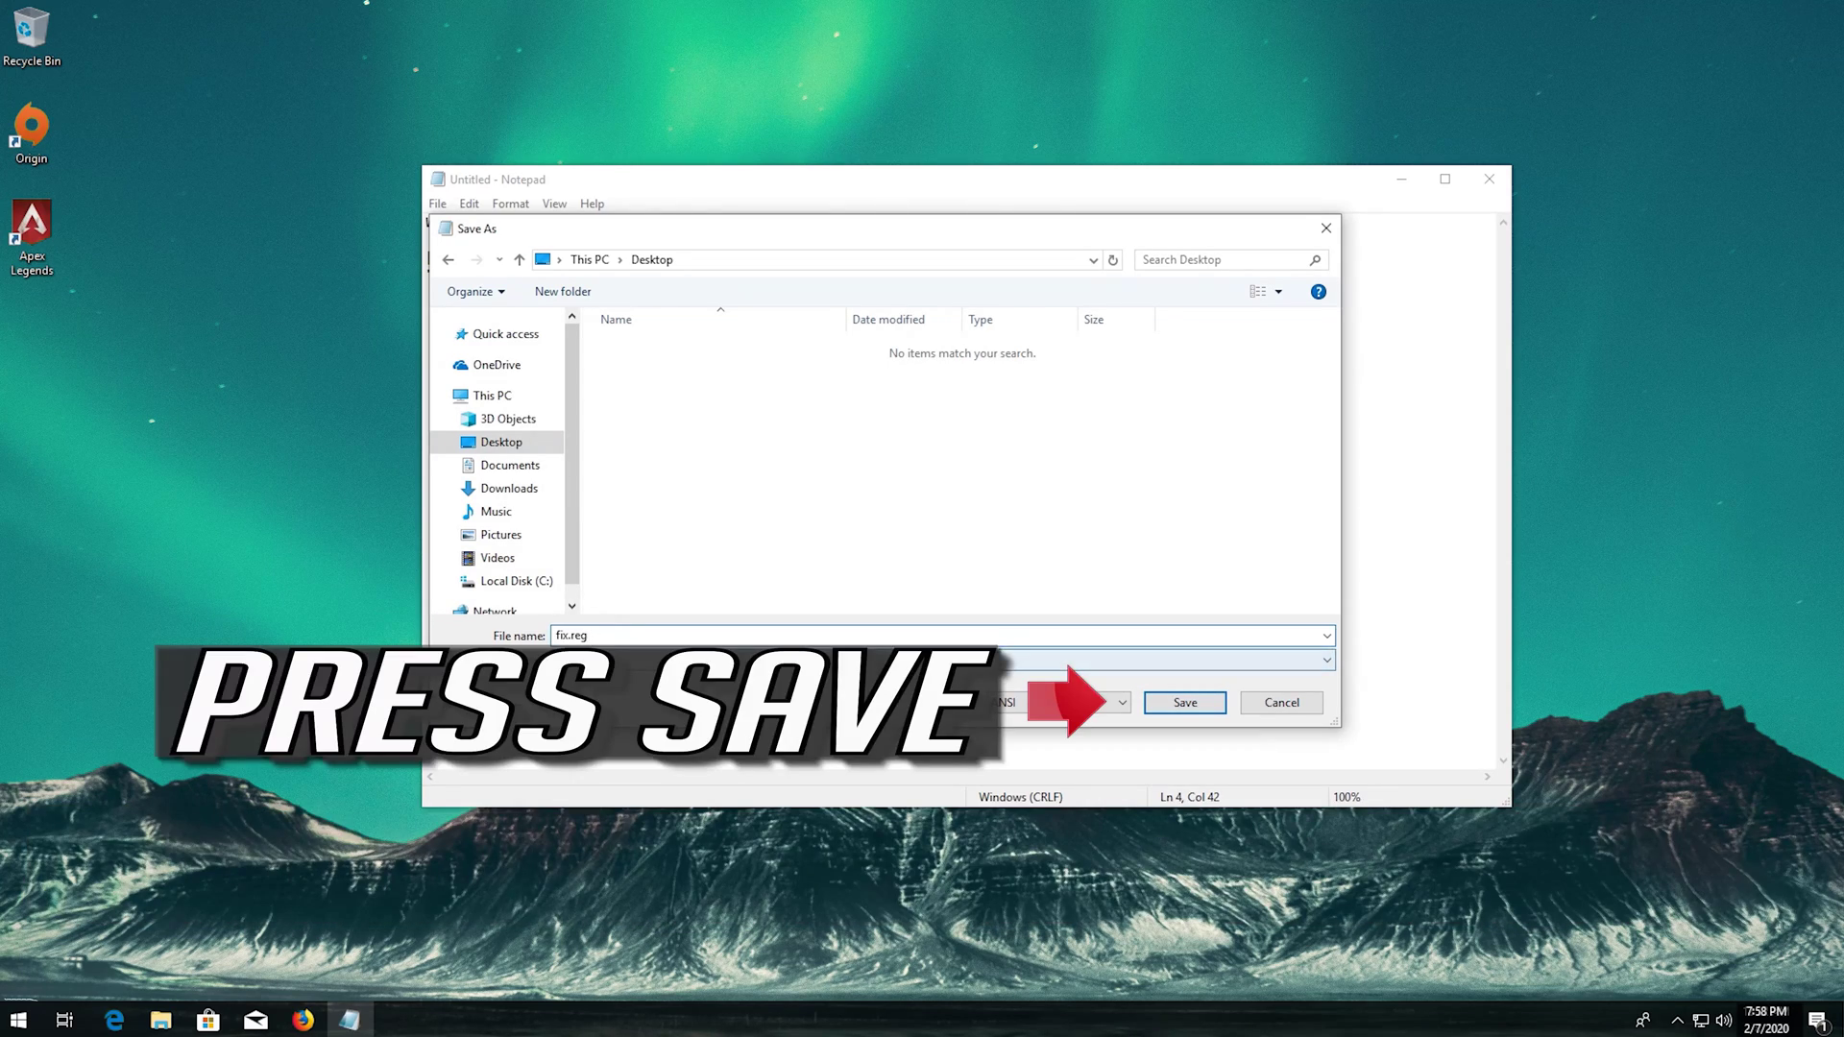
click(1185, 703)
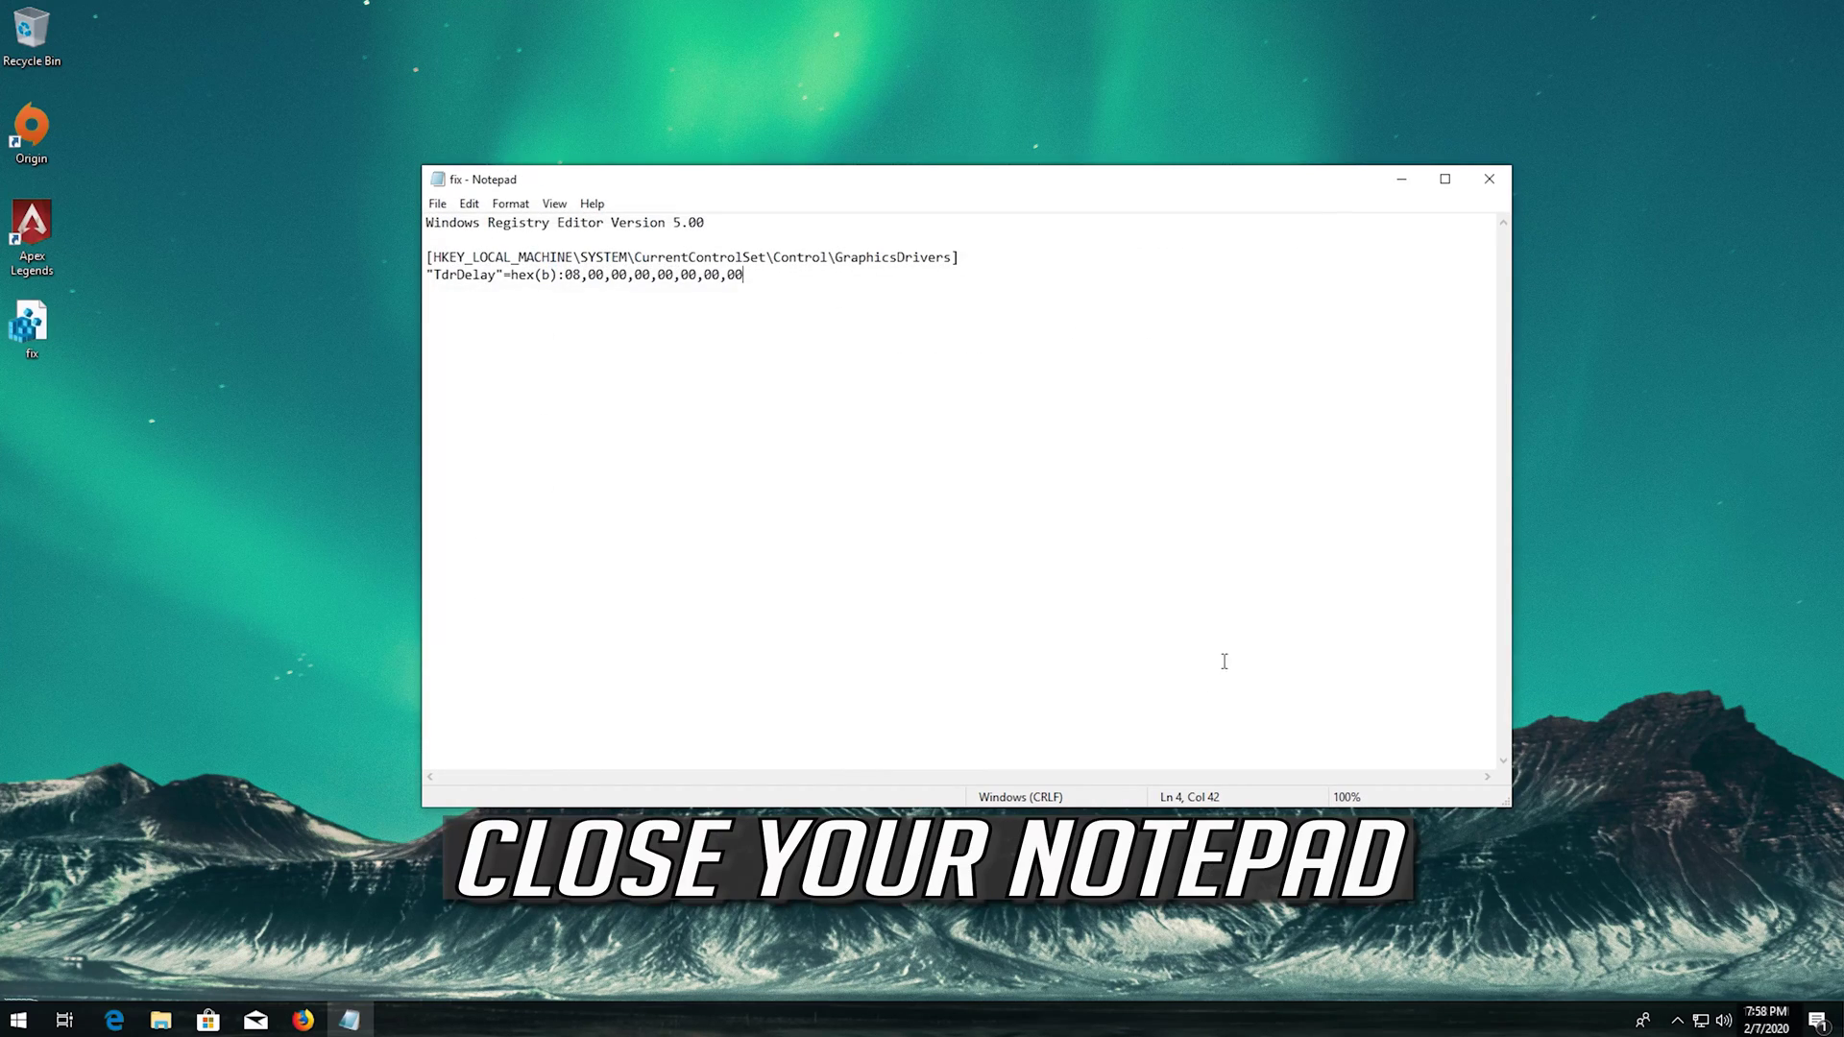
click(1507, 194)
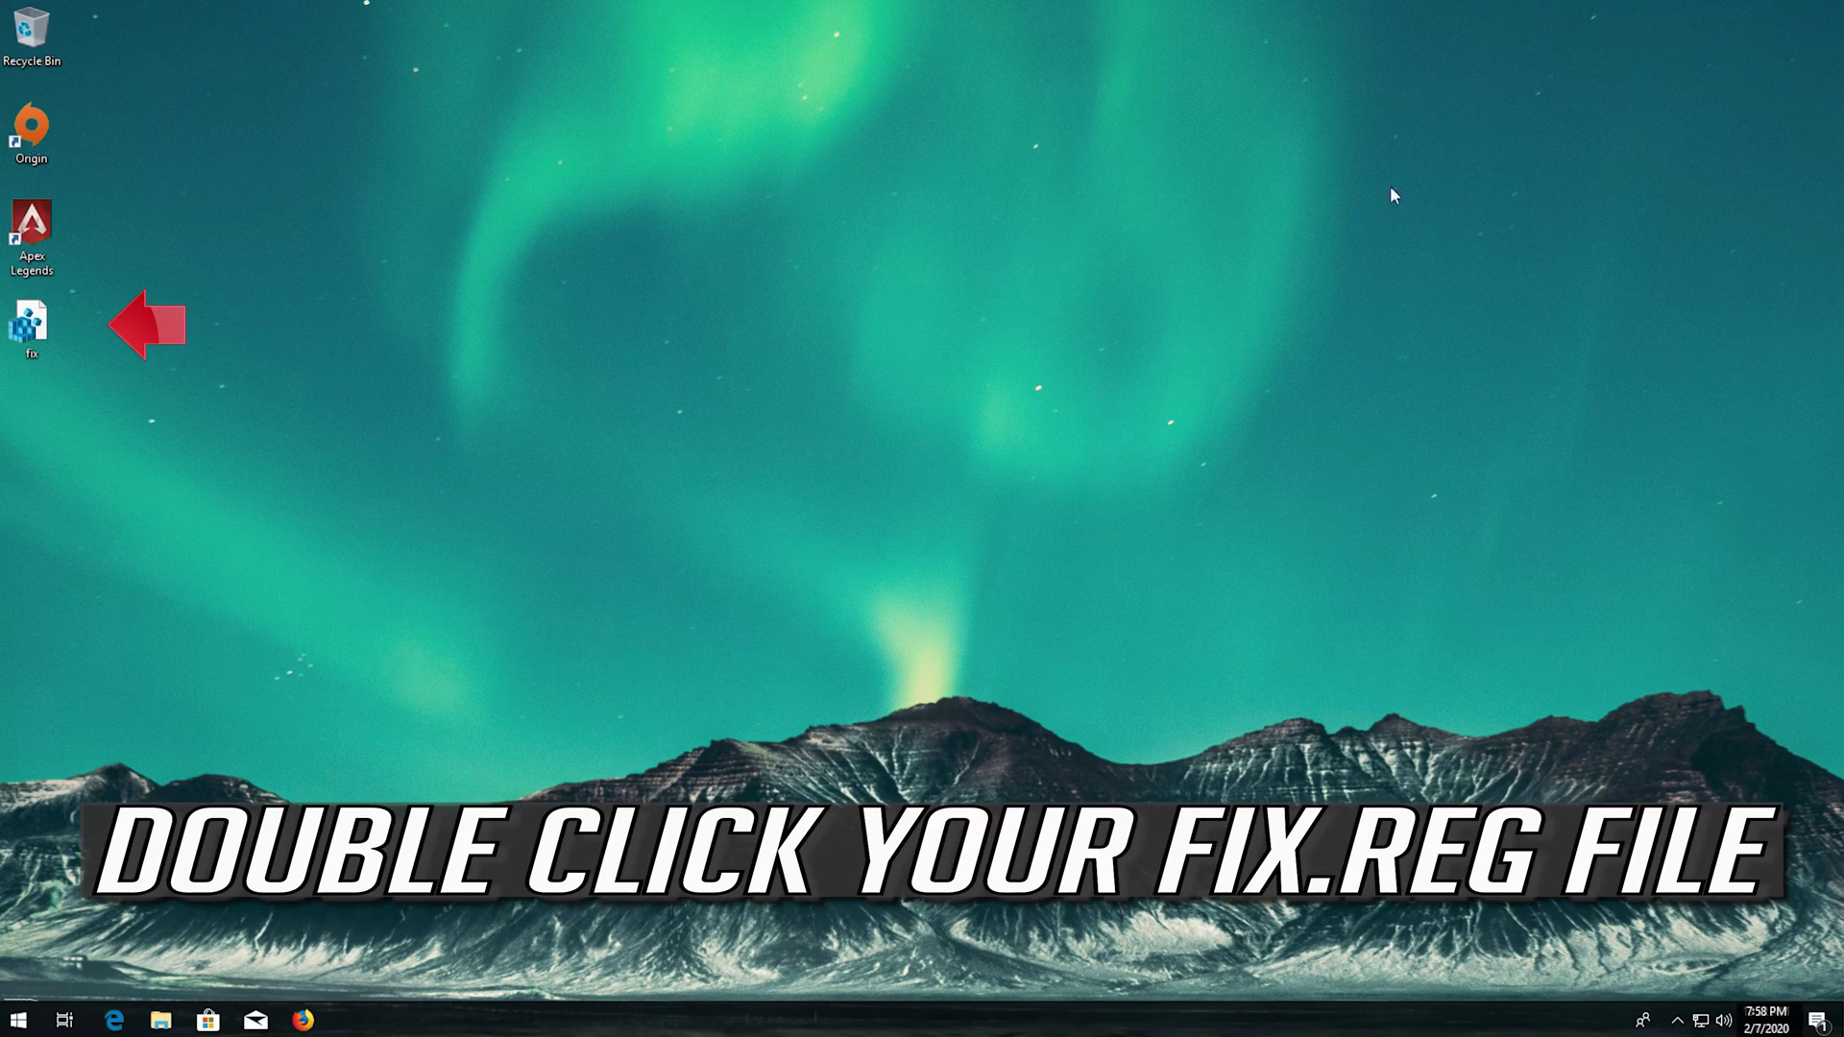
- Run fix.reg and approve all prompts so its TdrDelay values merge into the registry
double_click(35, 322)
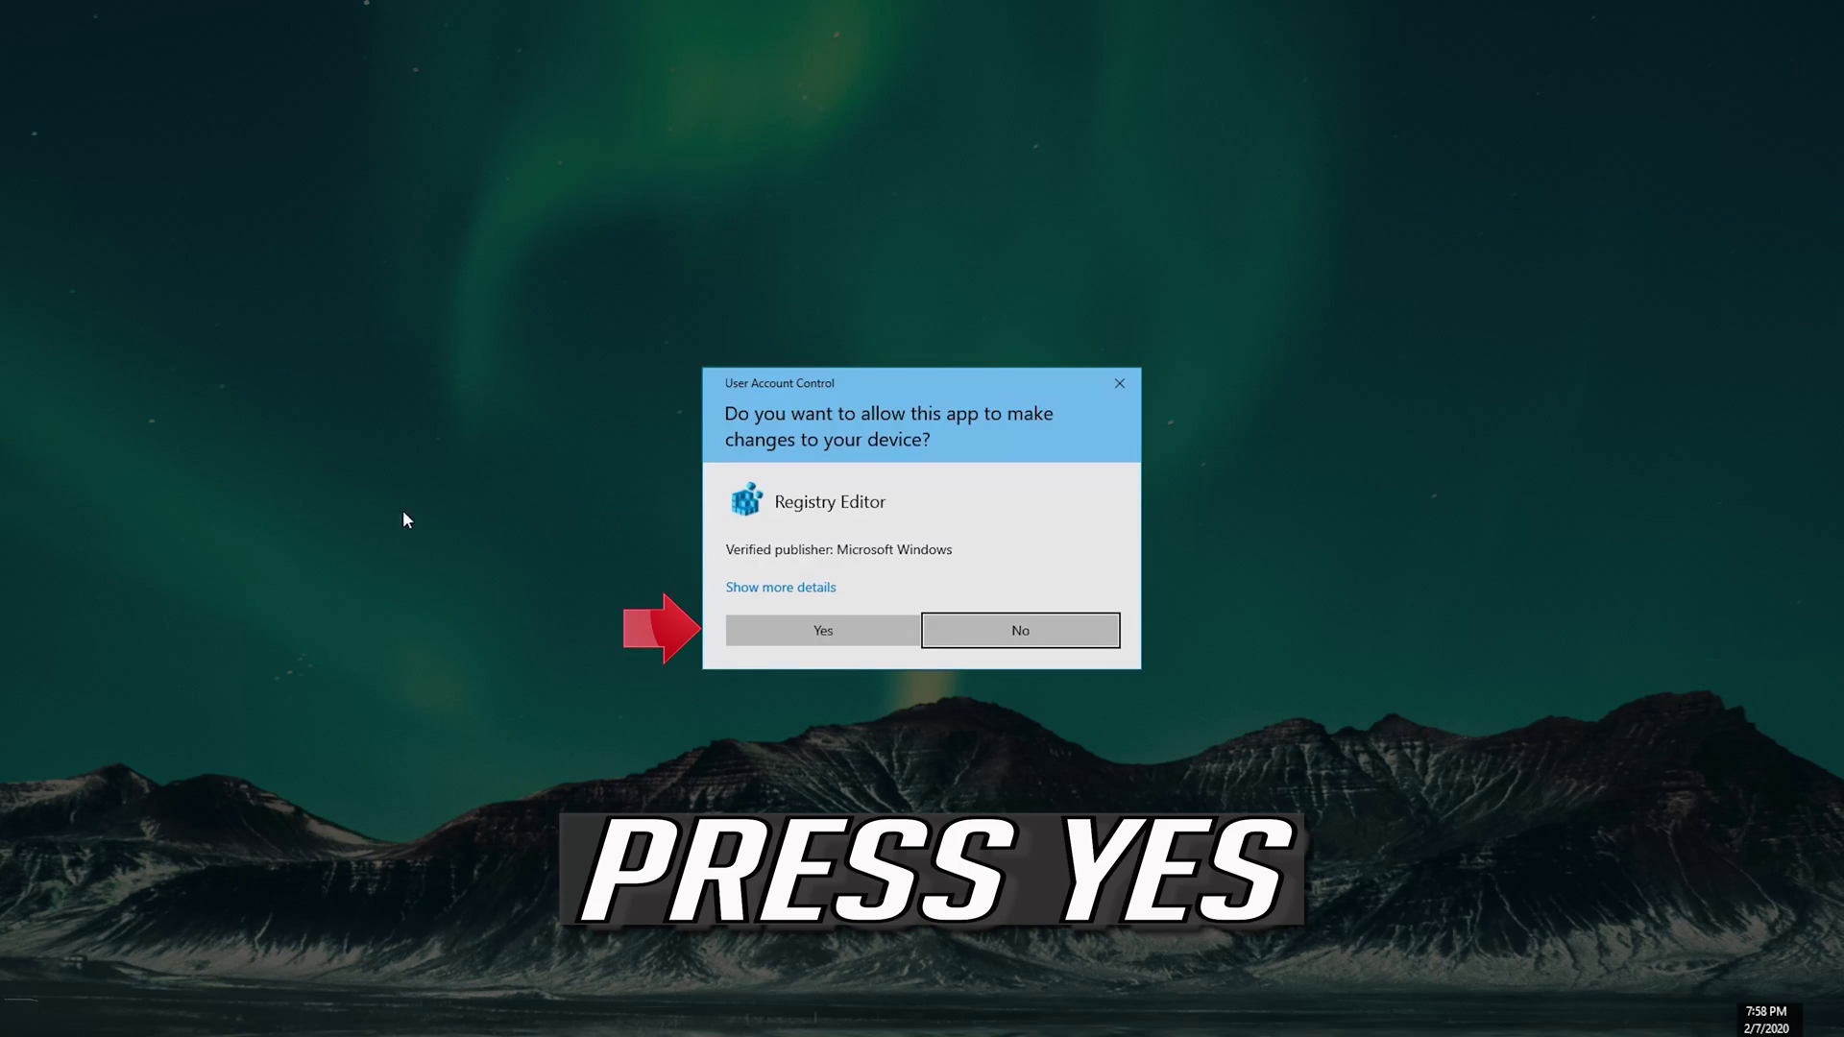
click(831, 639)
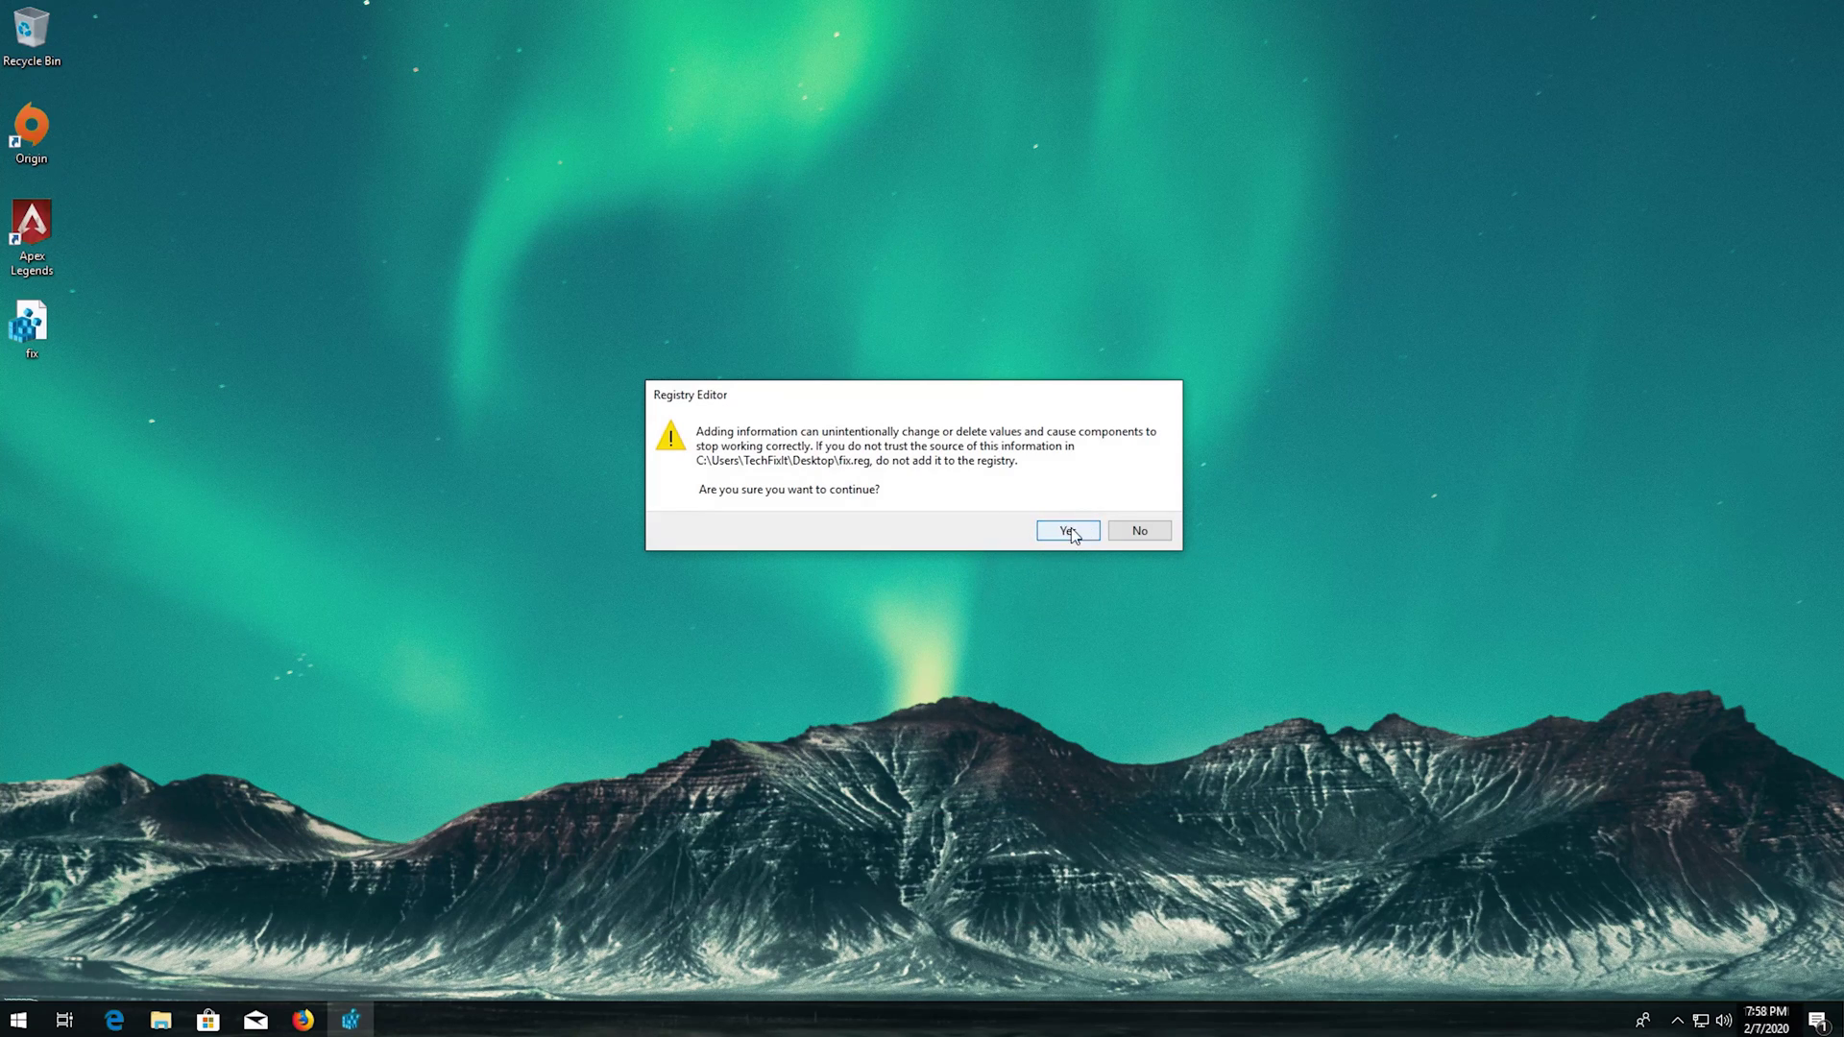
click(1070, 532)
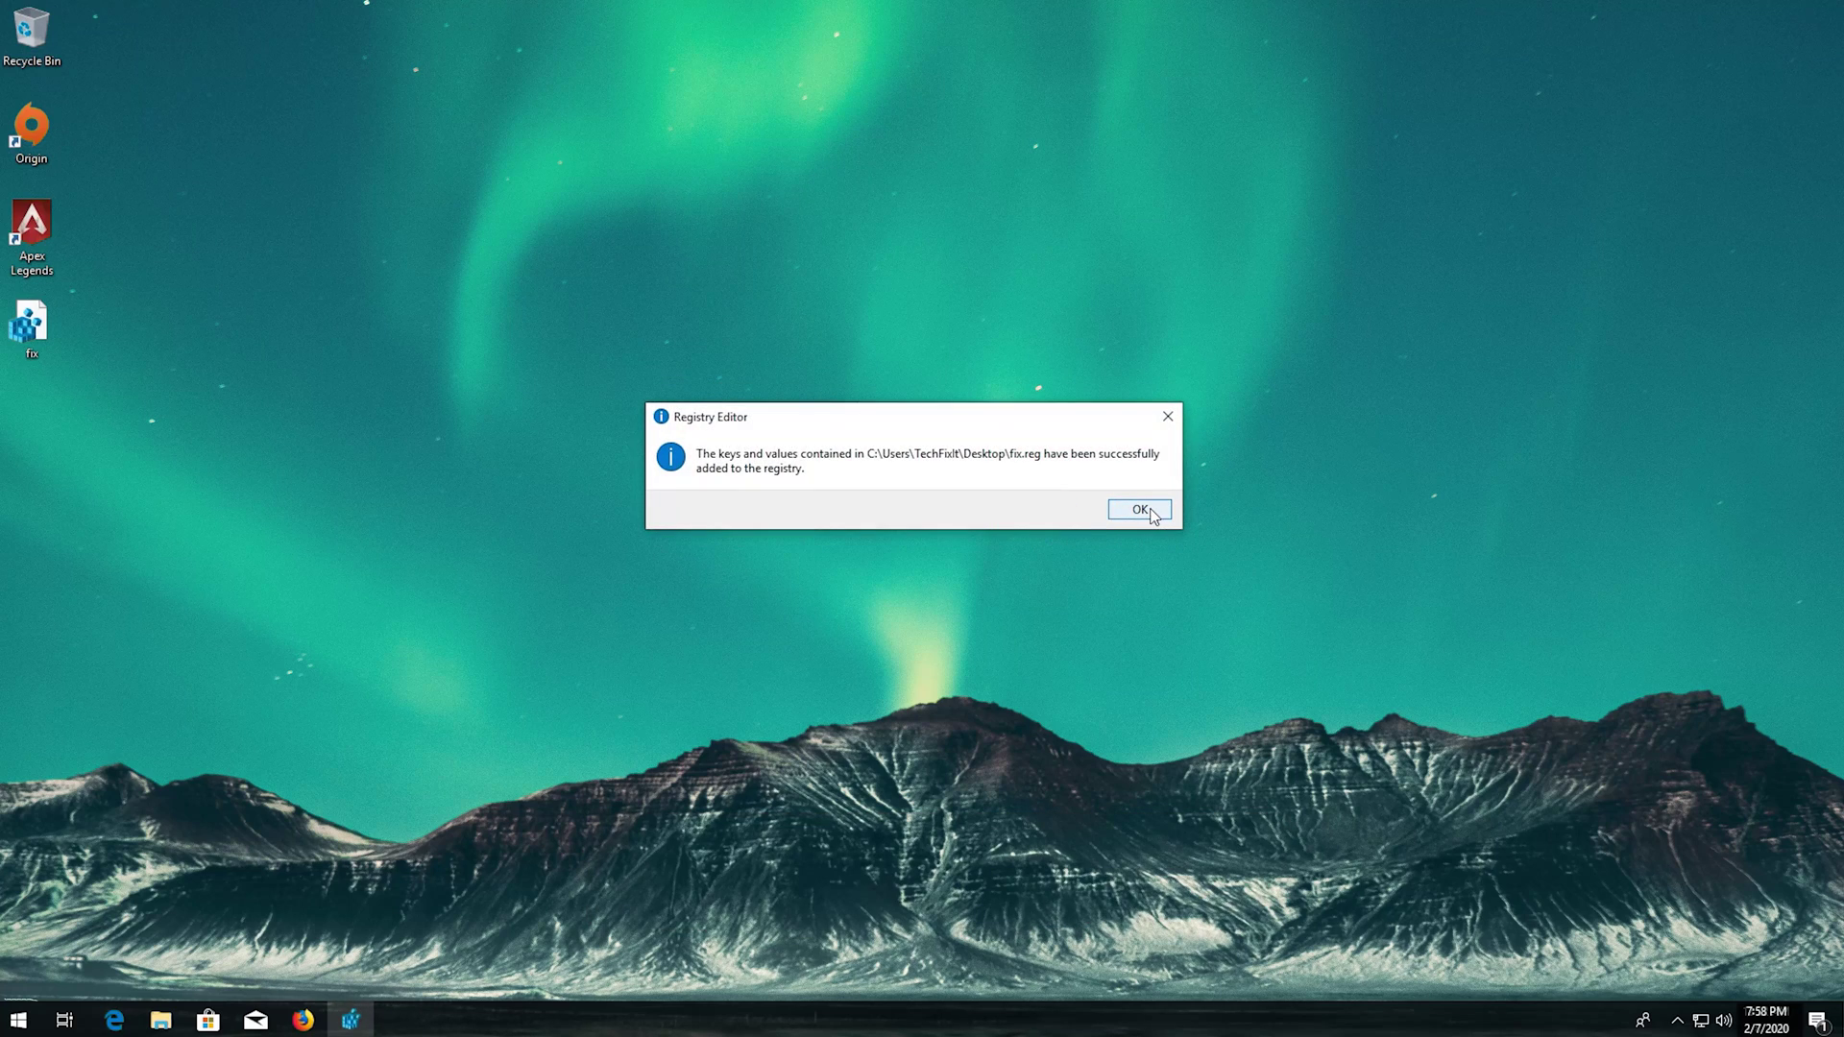
click(1139, 510)
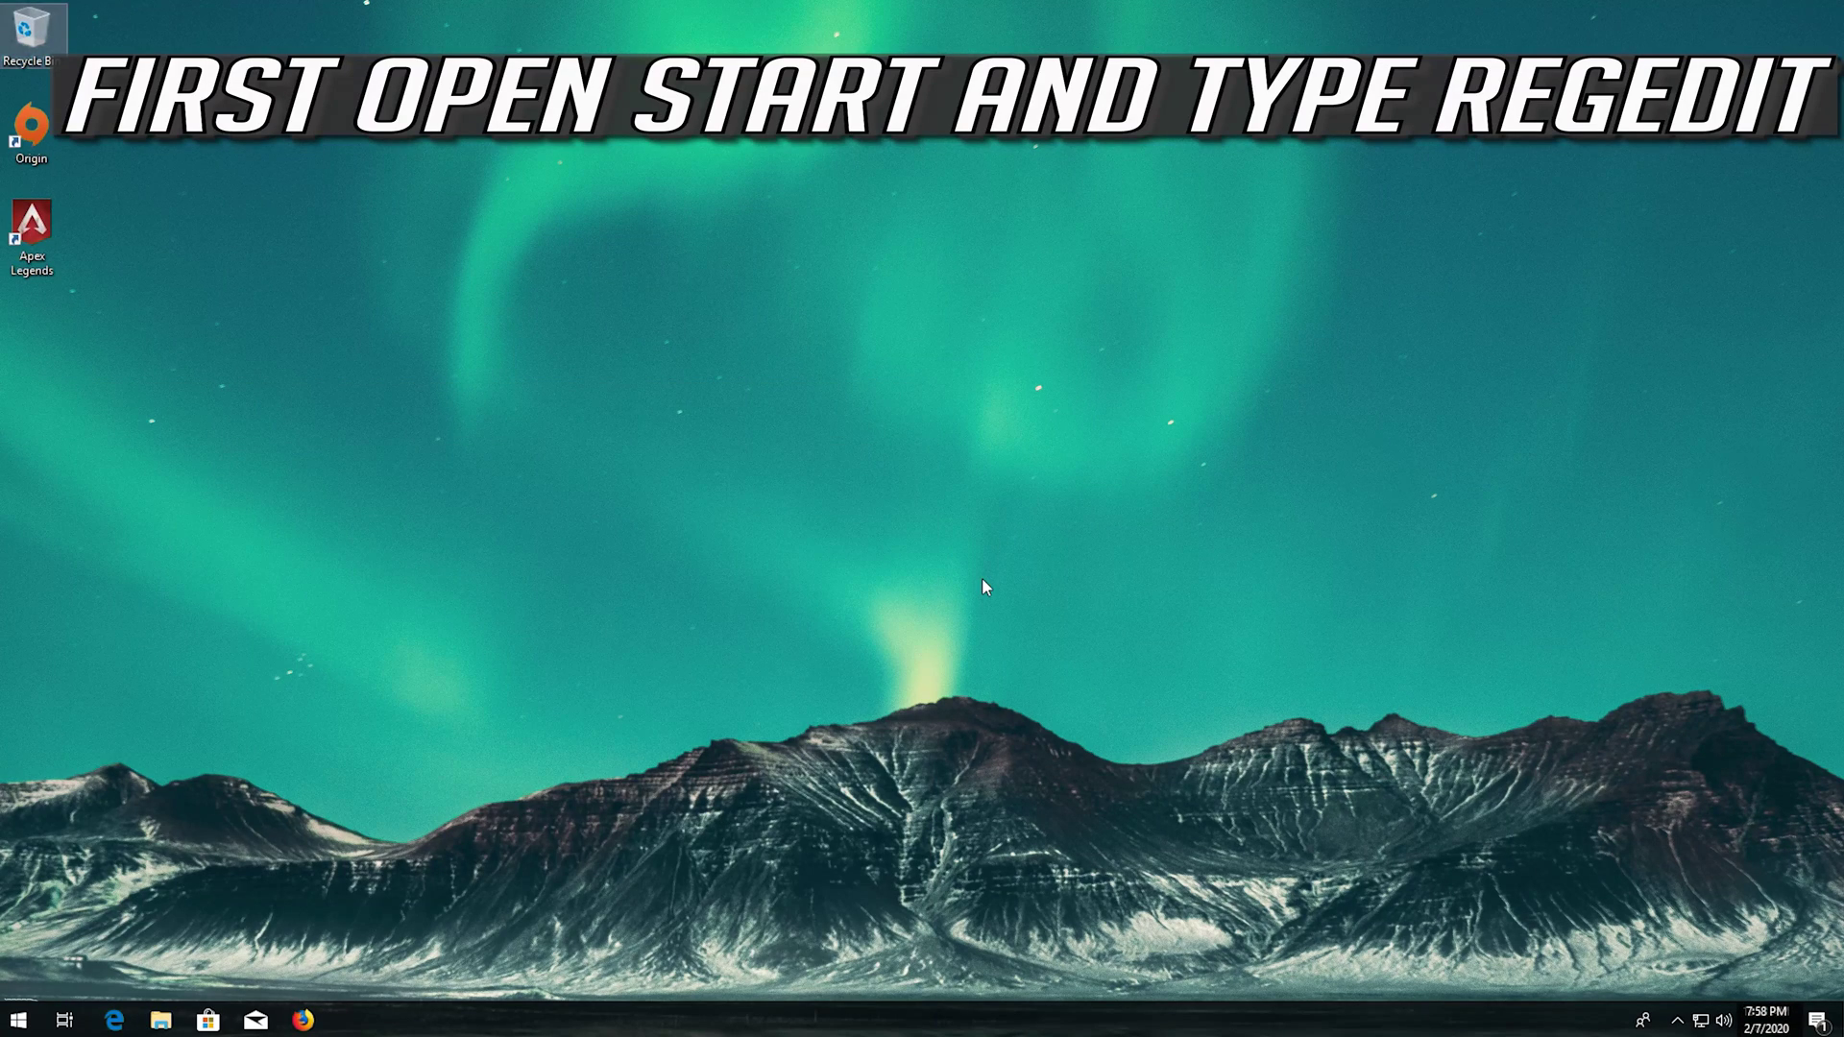
- Launch Registry Editor from Start search with administrator approval and centre its window
key(super)
text(regedit)
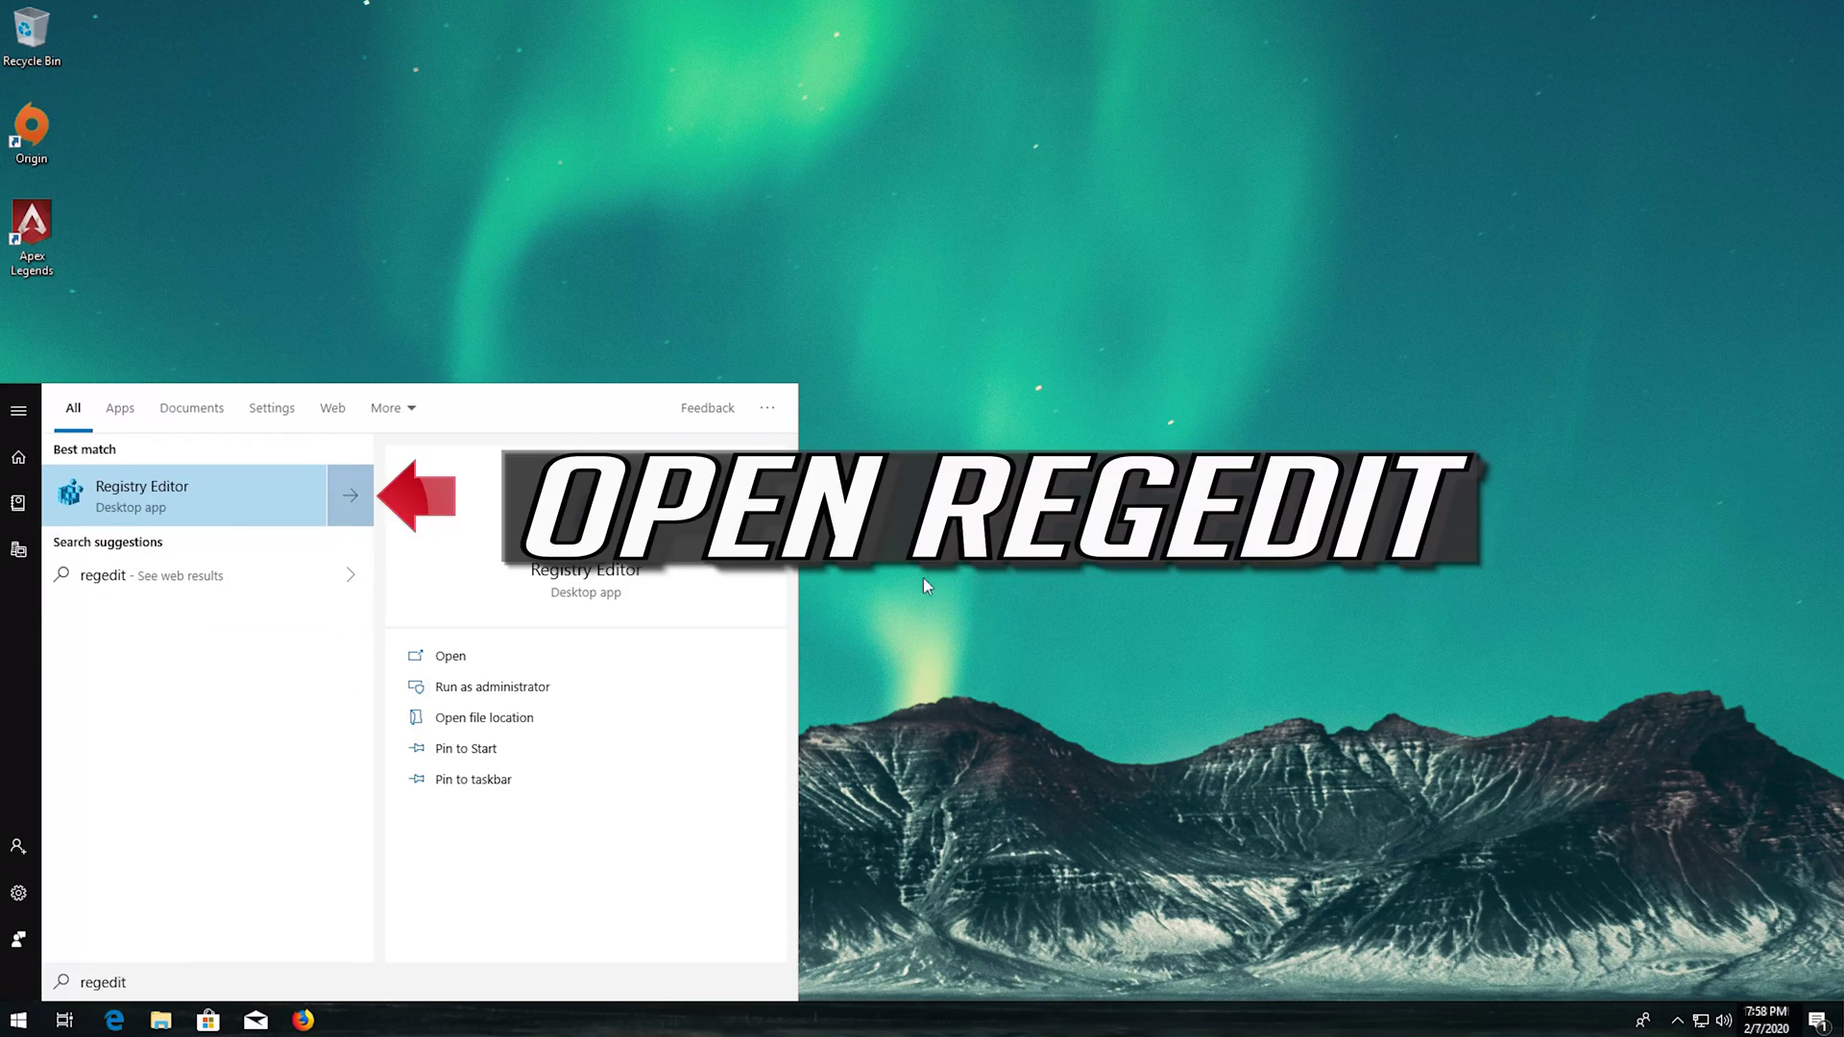
click(218, 498)
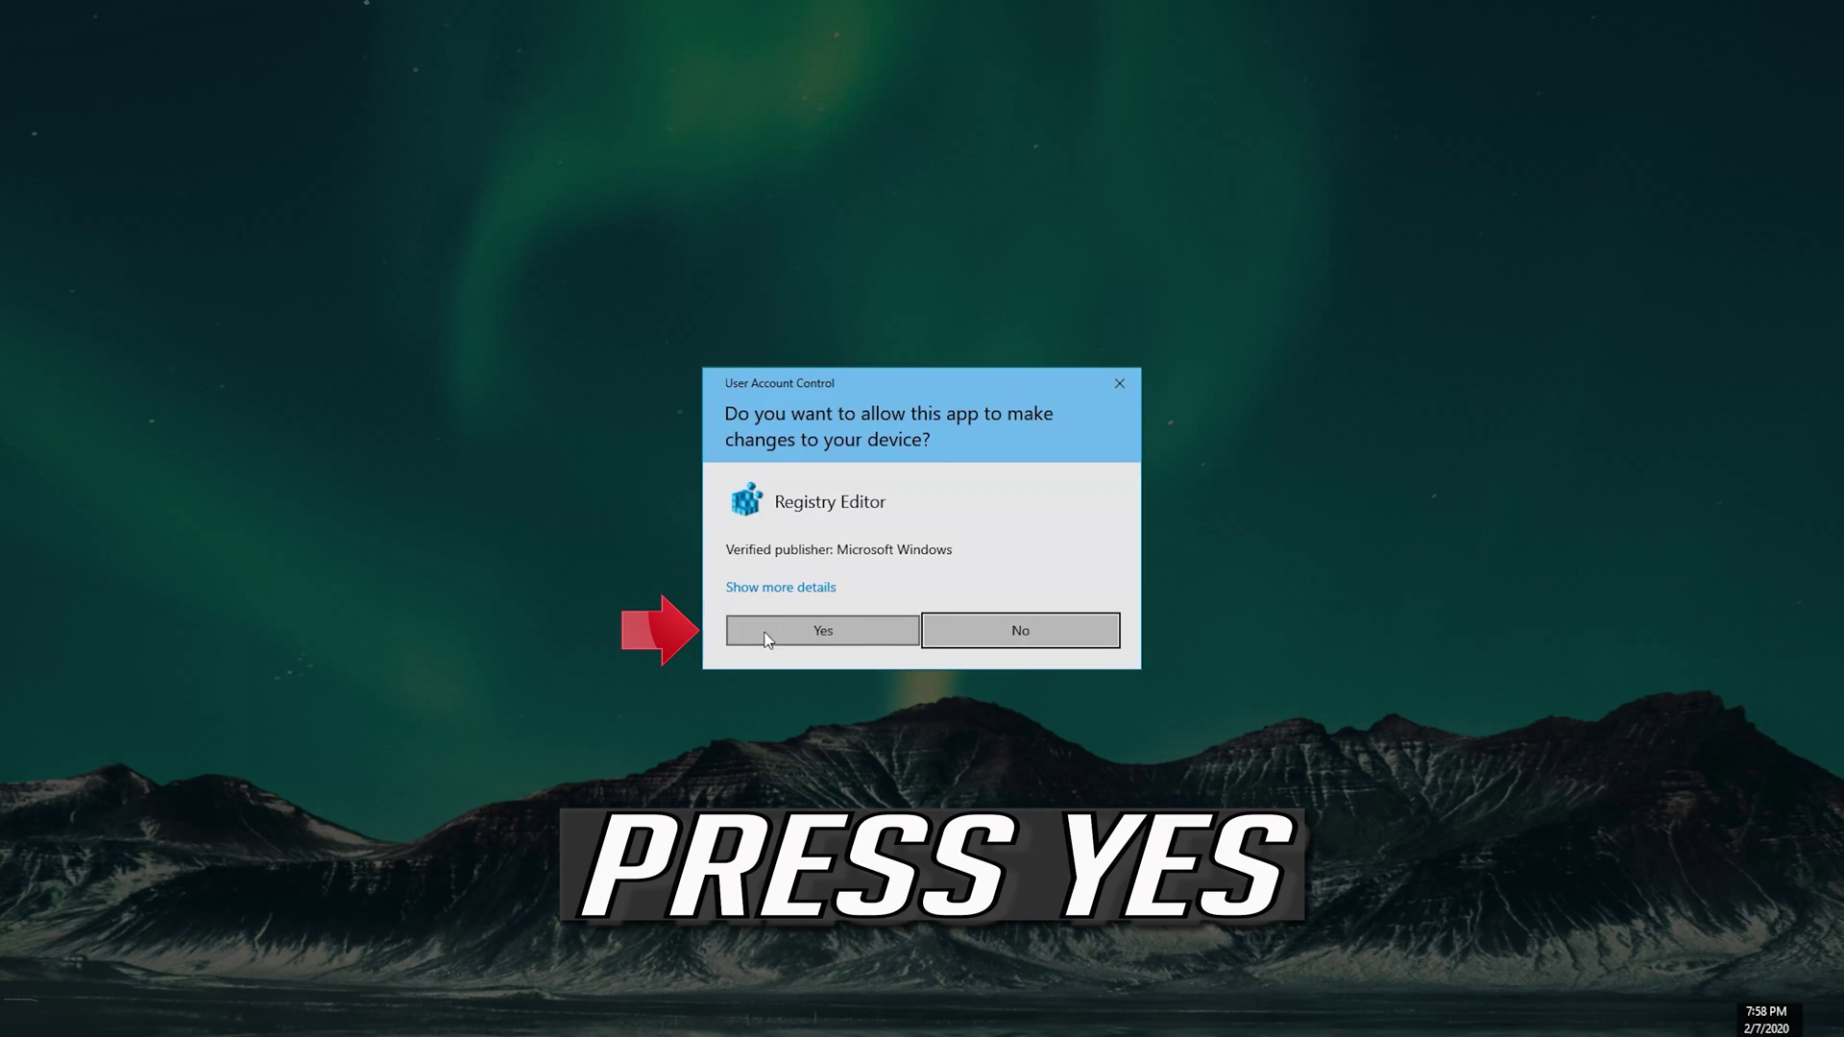
click(808, 633)
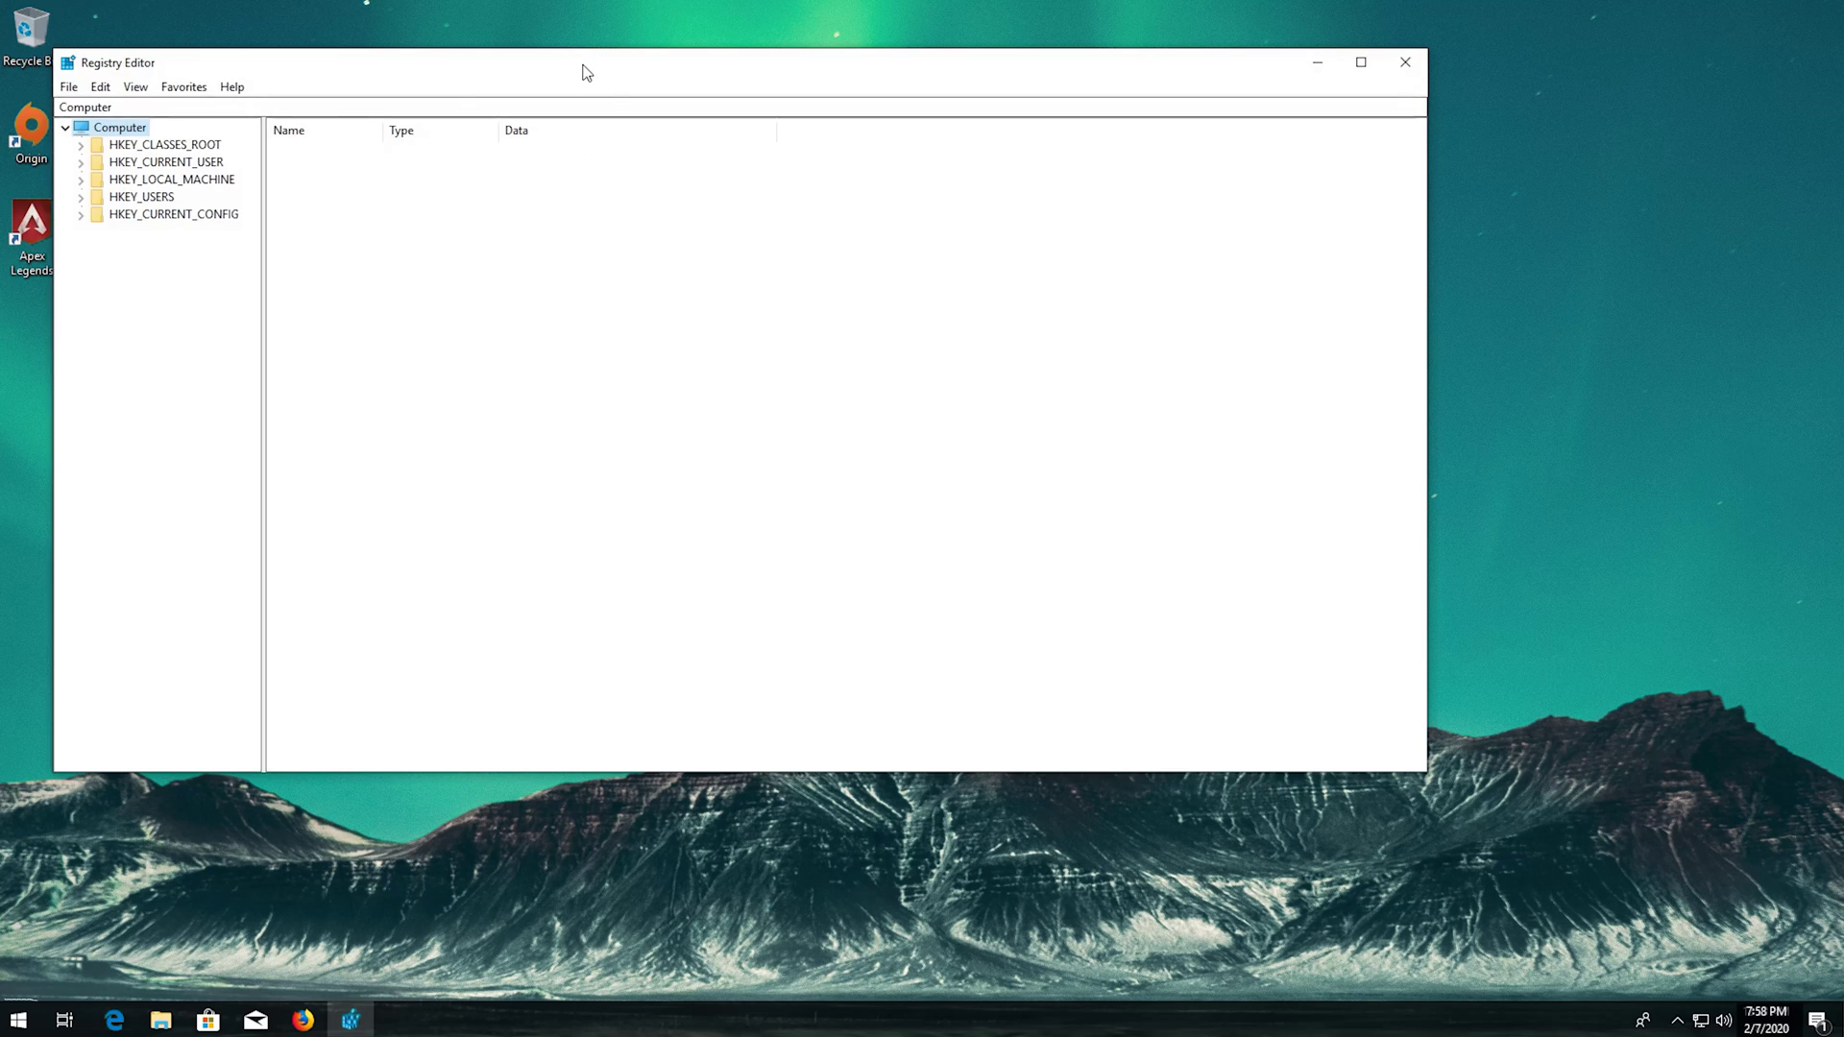
drag(582, 73, 802, 118)
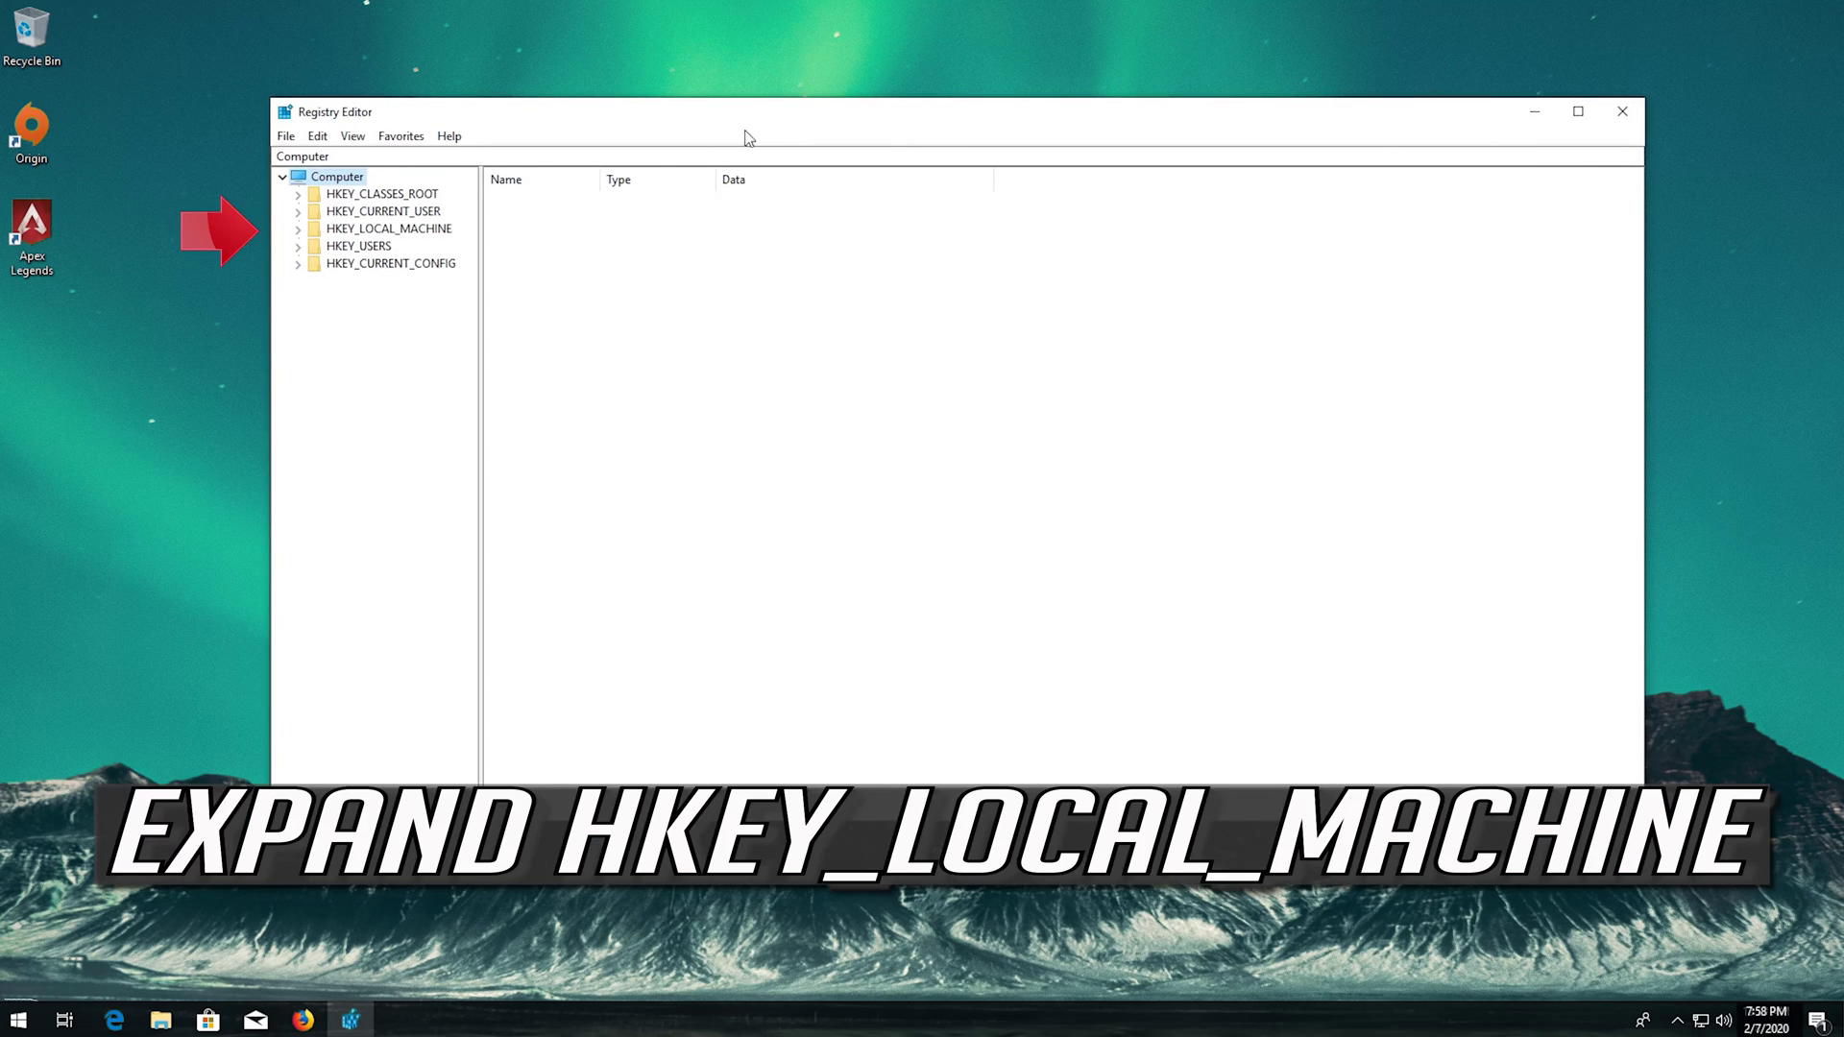
- Browse to HKEY_LOCAL_MACHINE\SYSTEM\CurrentControlSet\Control\GraphicsDrivers and select TdrDelay
click(298, 229)
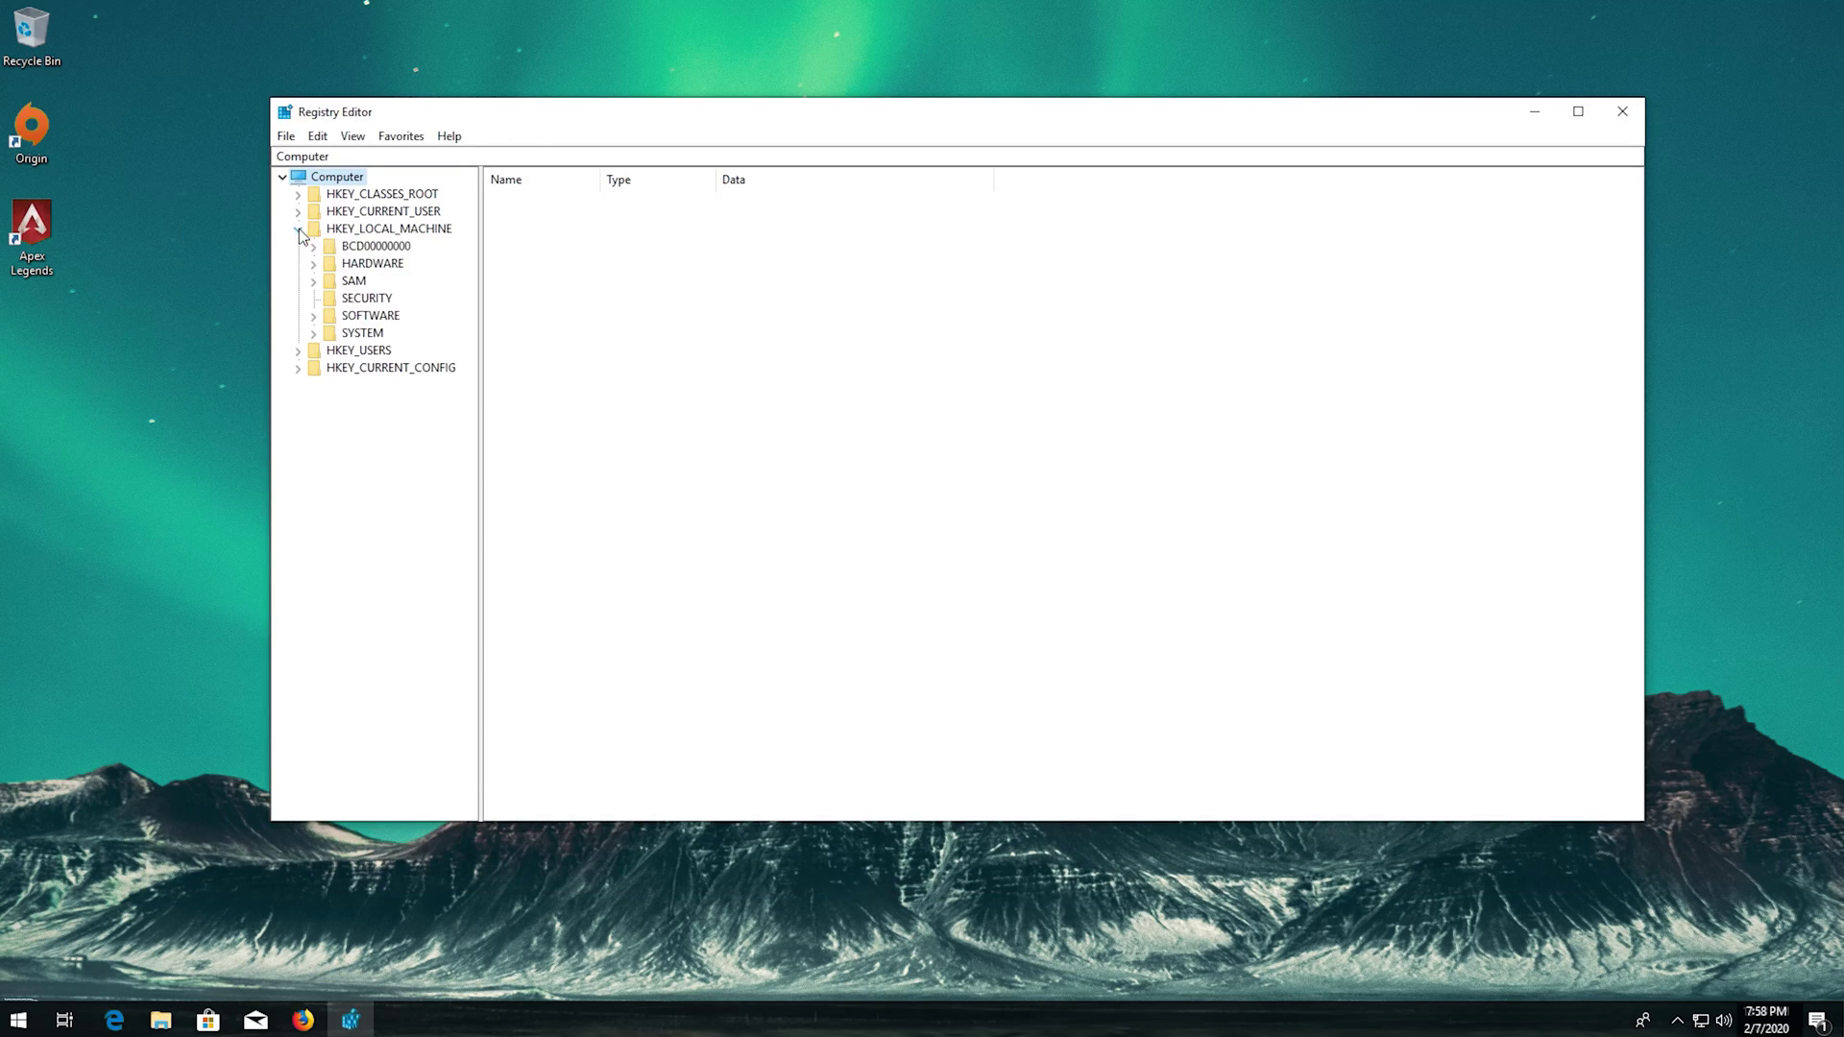
click(314, 332)
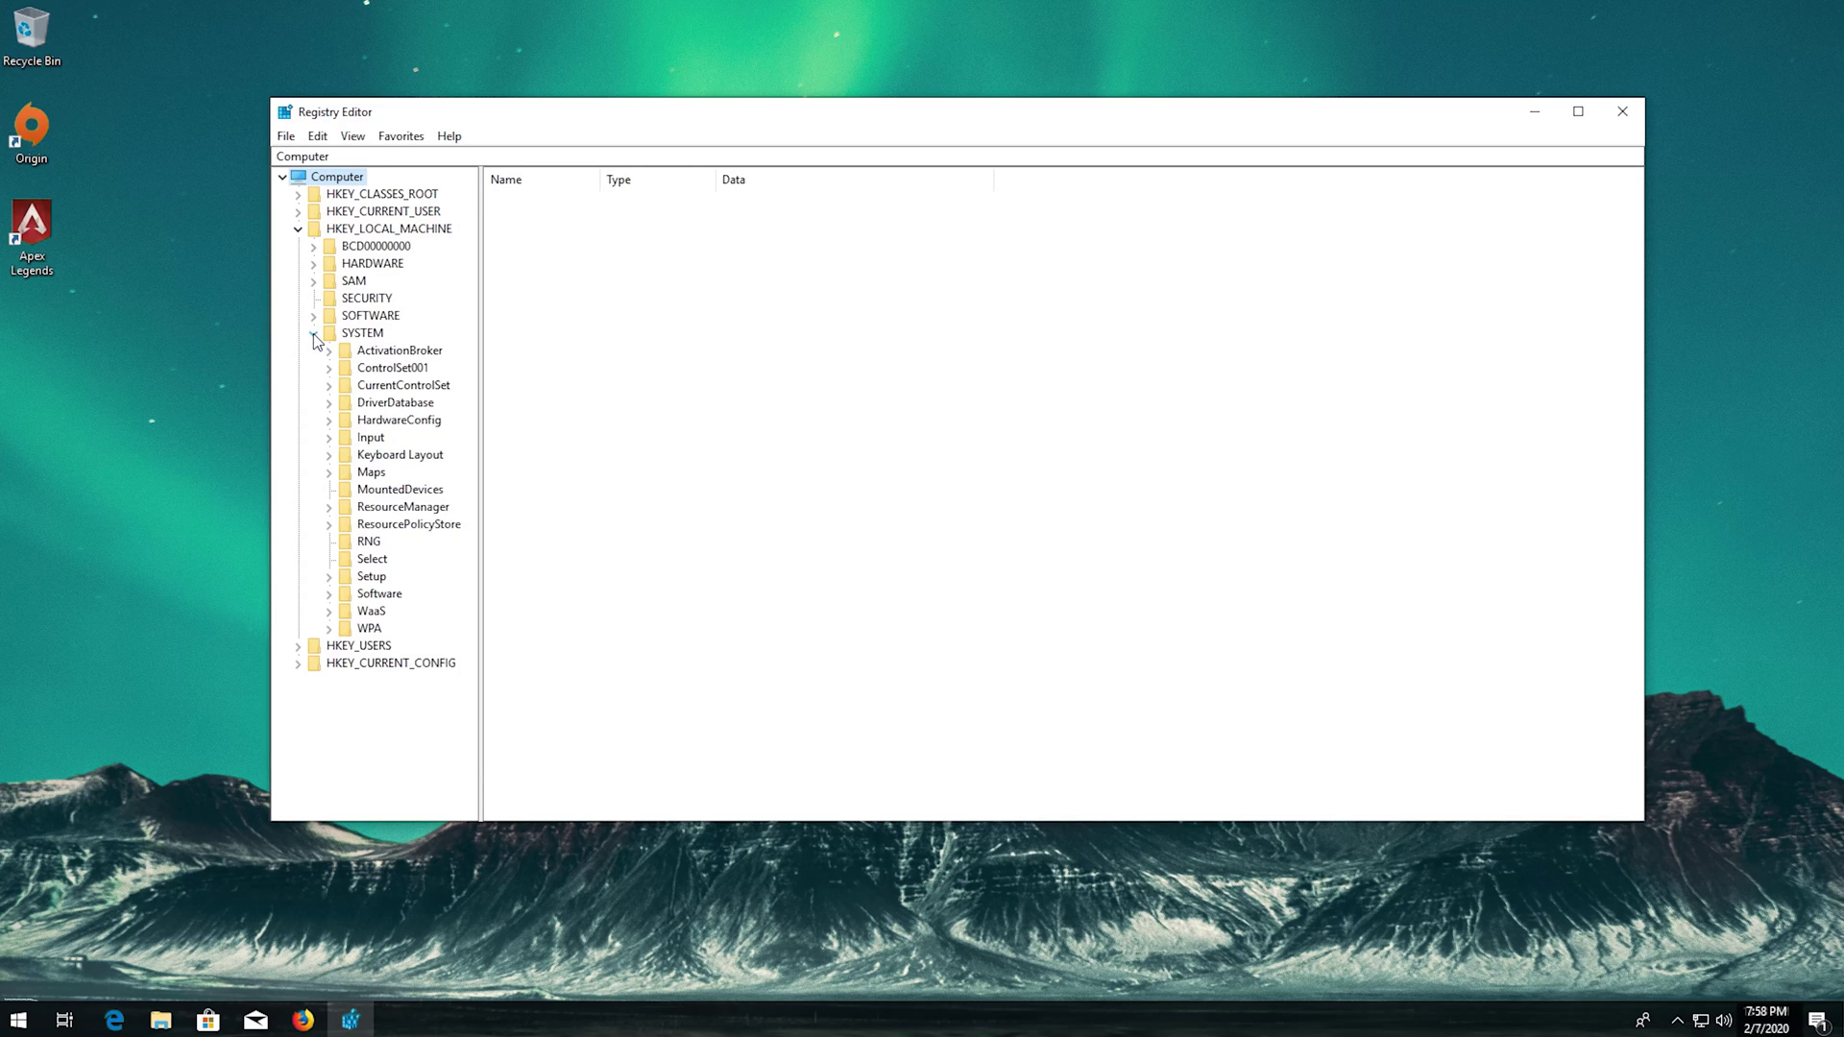
click(404, 385)
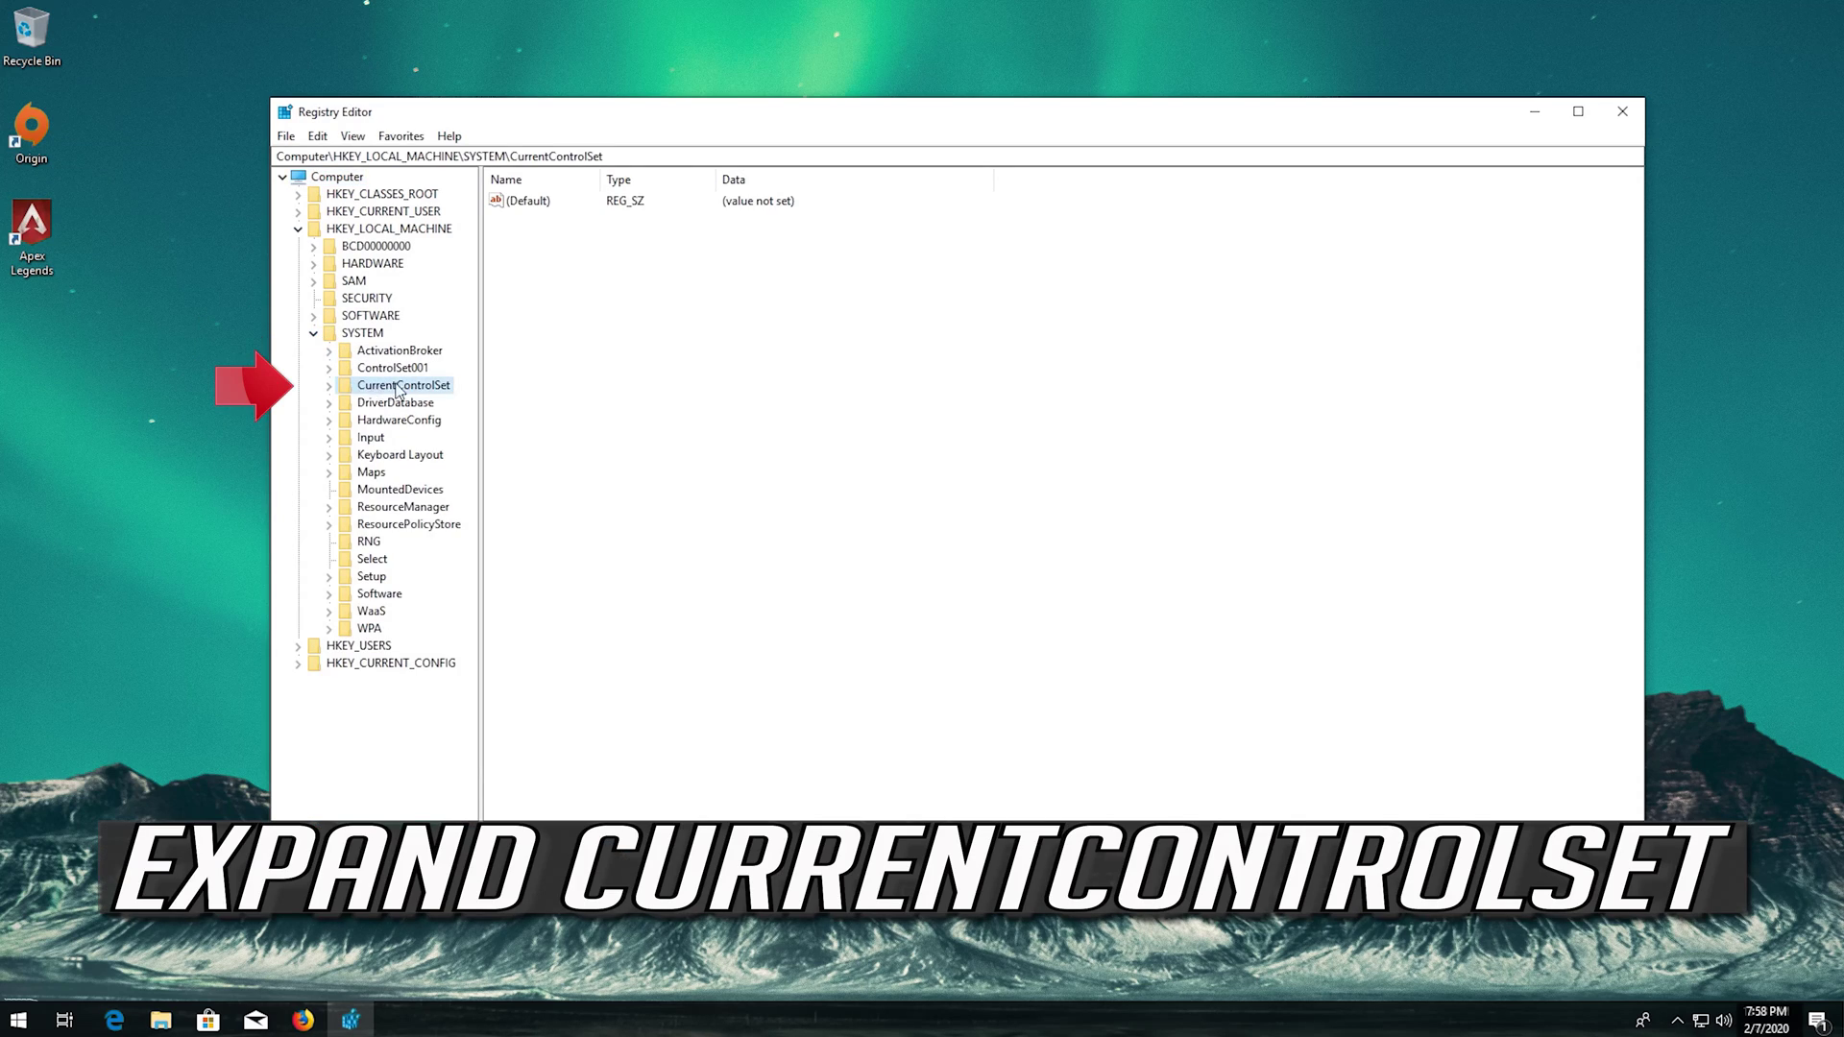
click(331, 385)
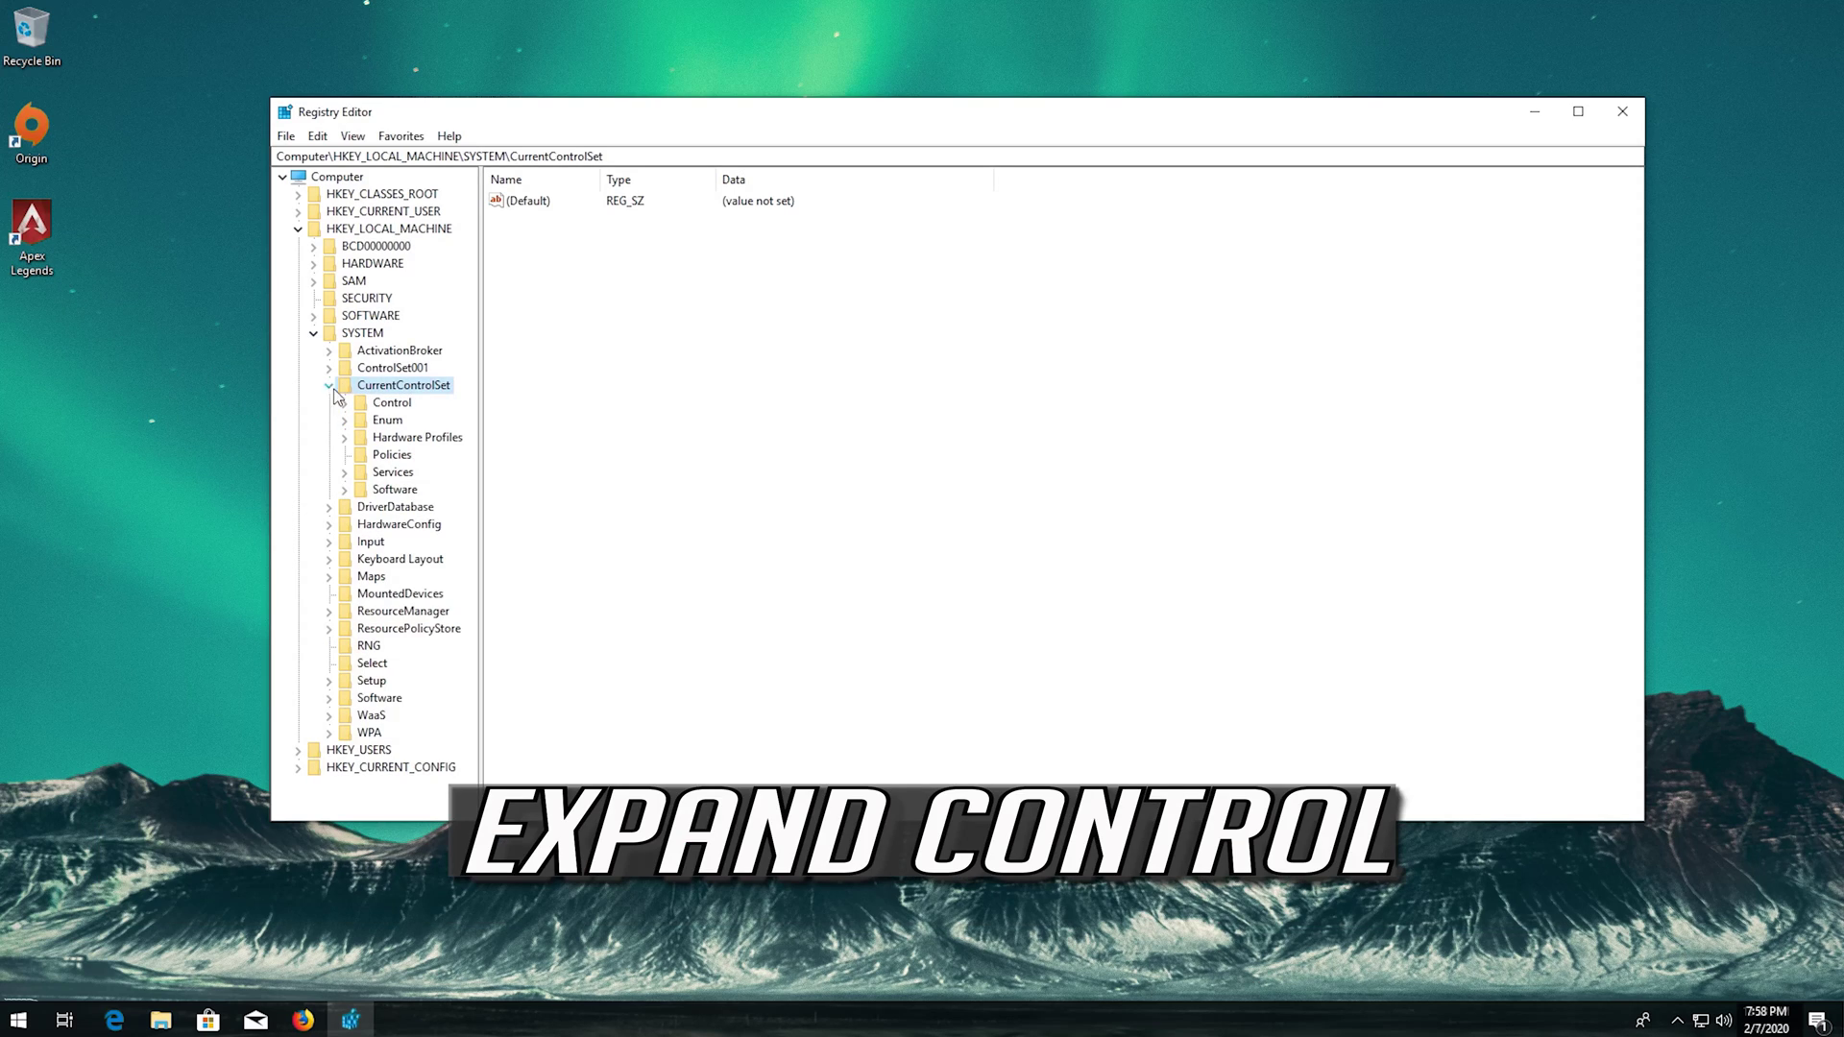
click(344, 404)
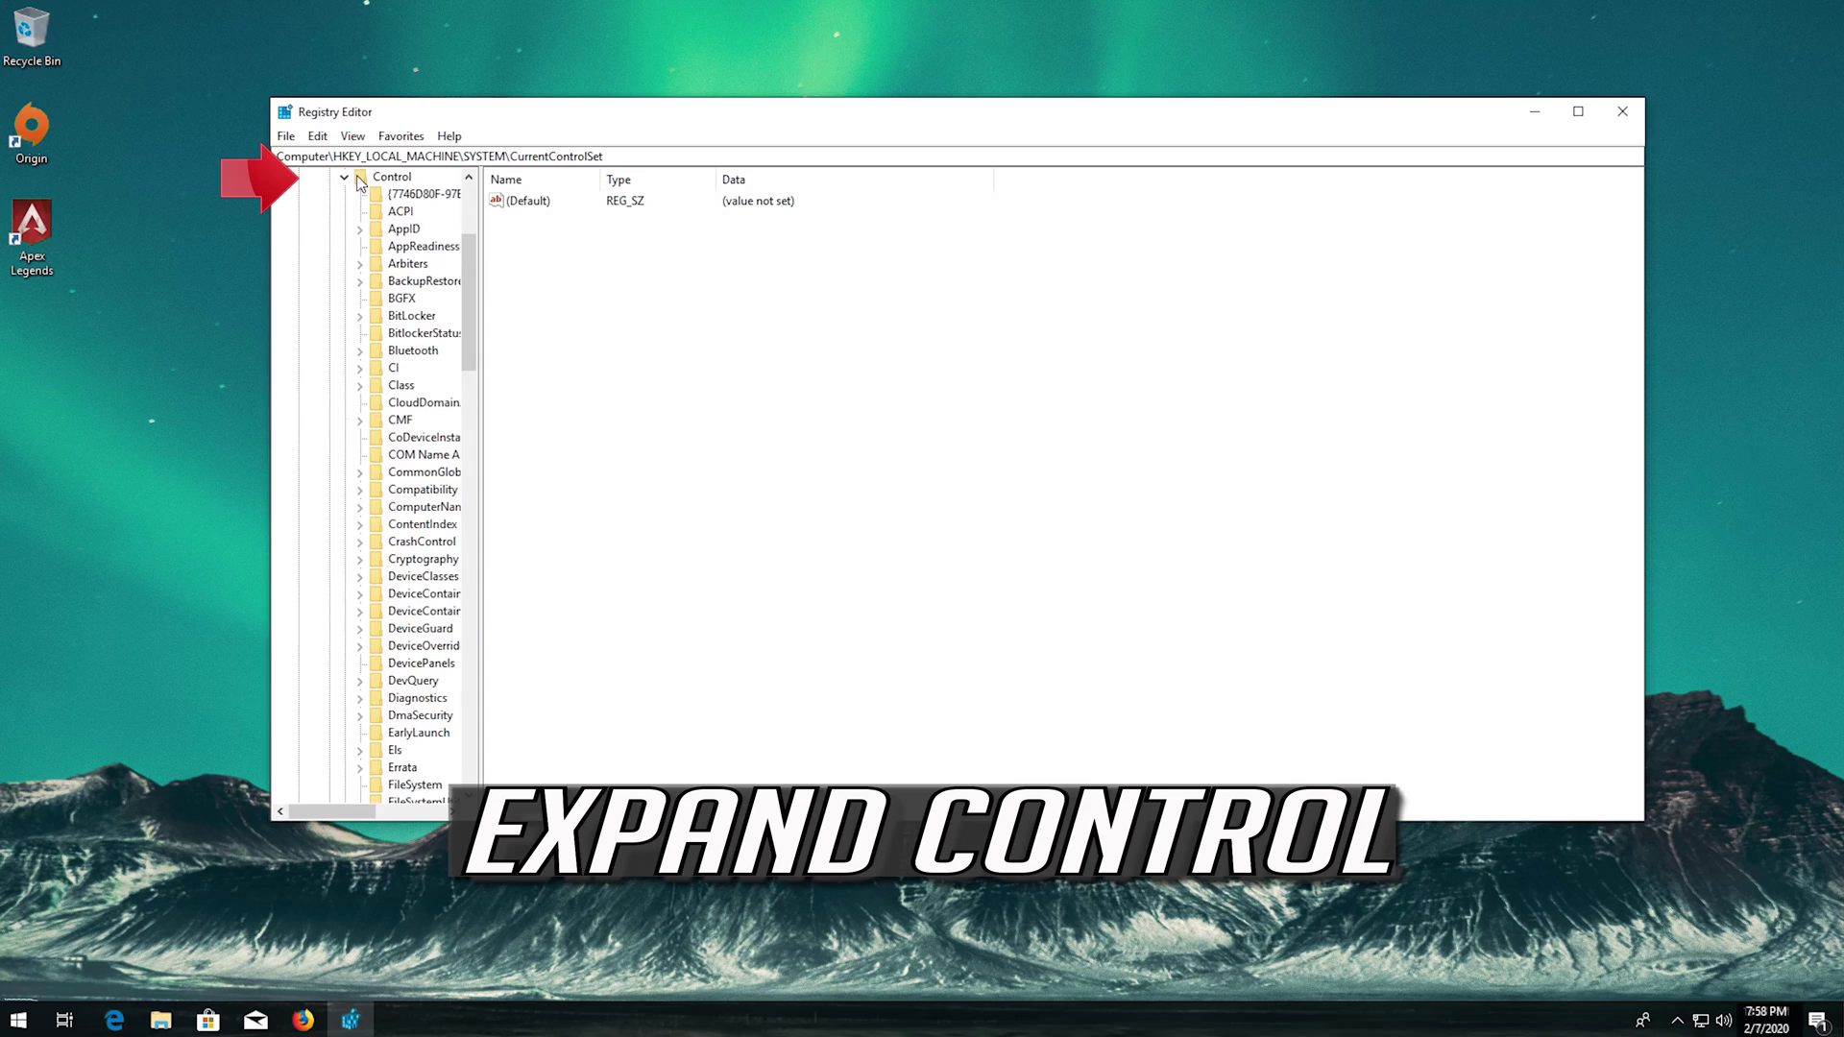
scroll(389, 433, down, 3)
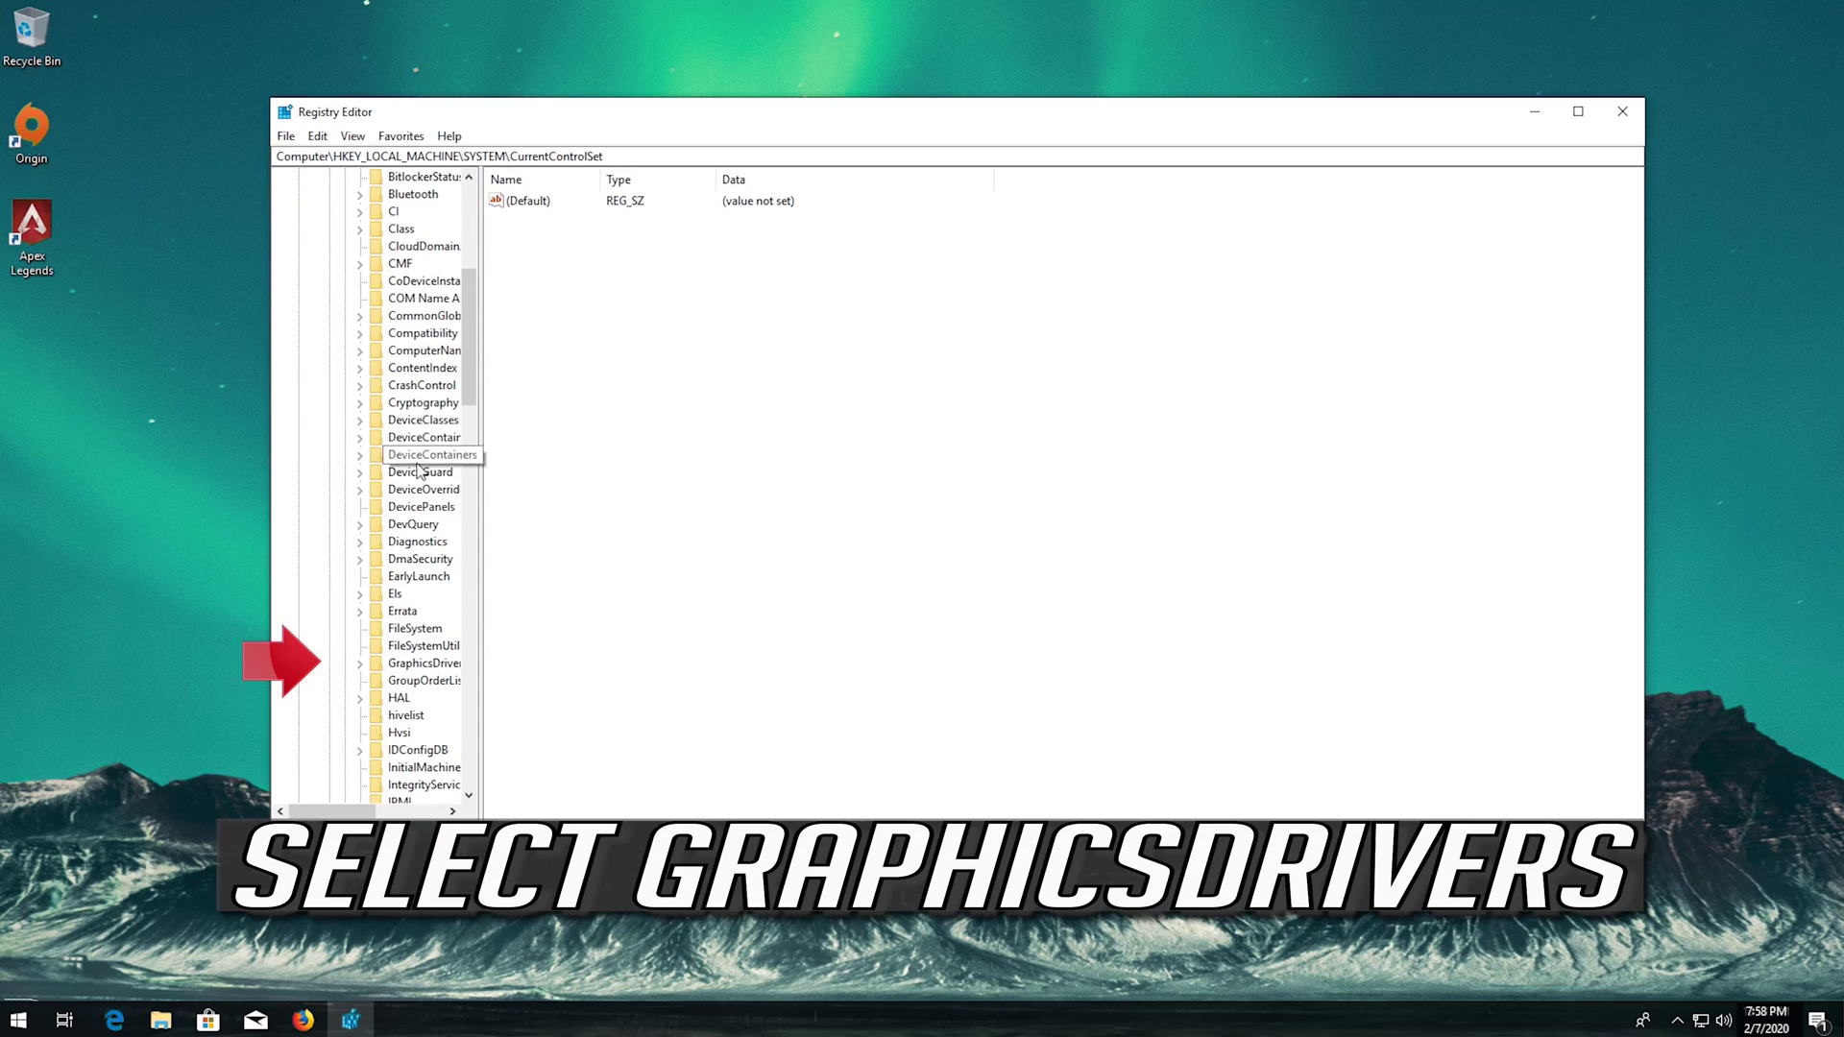
click(399, 667)
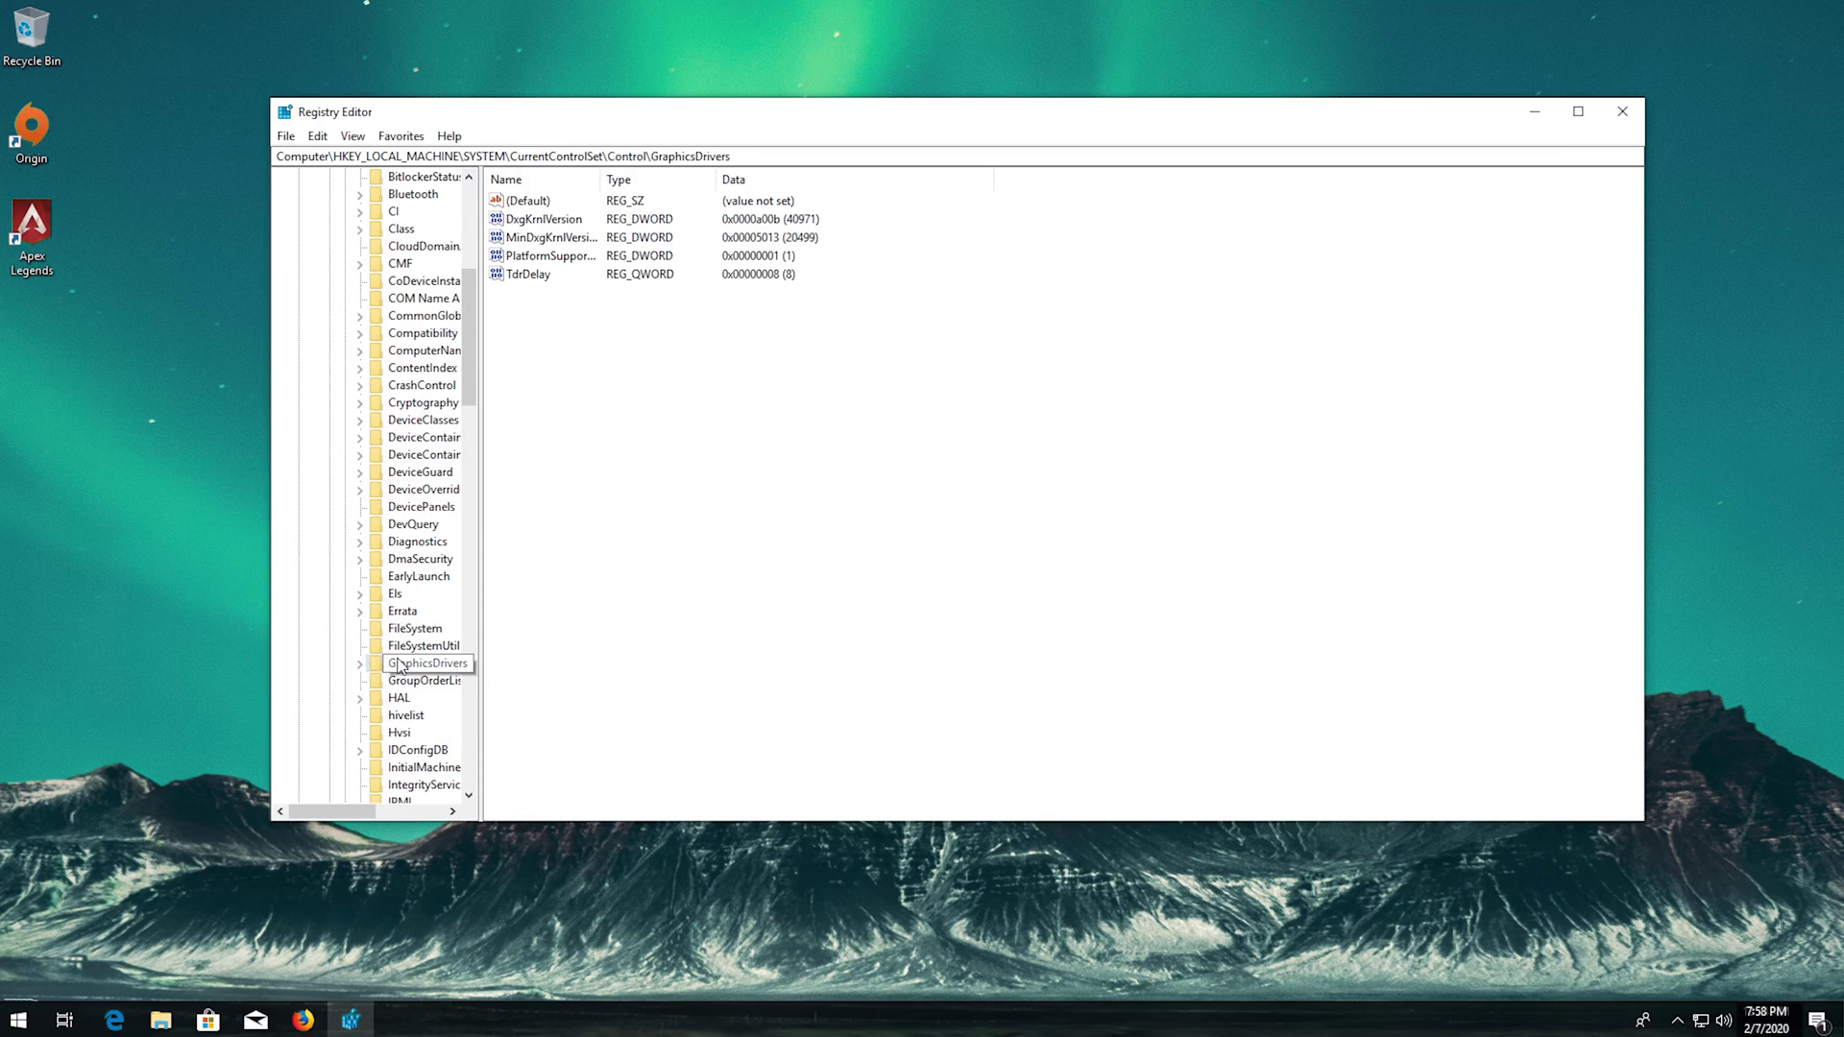
click(511, 276)
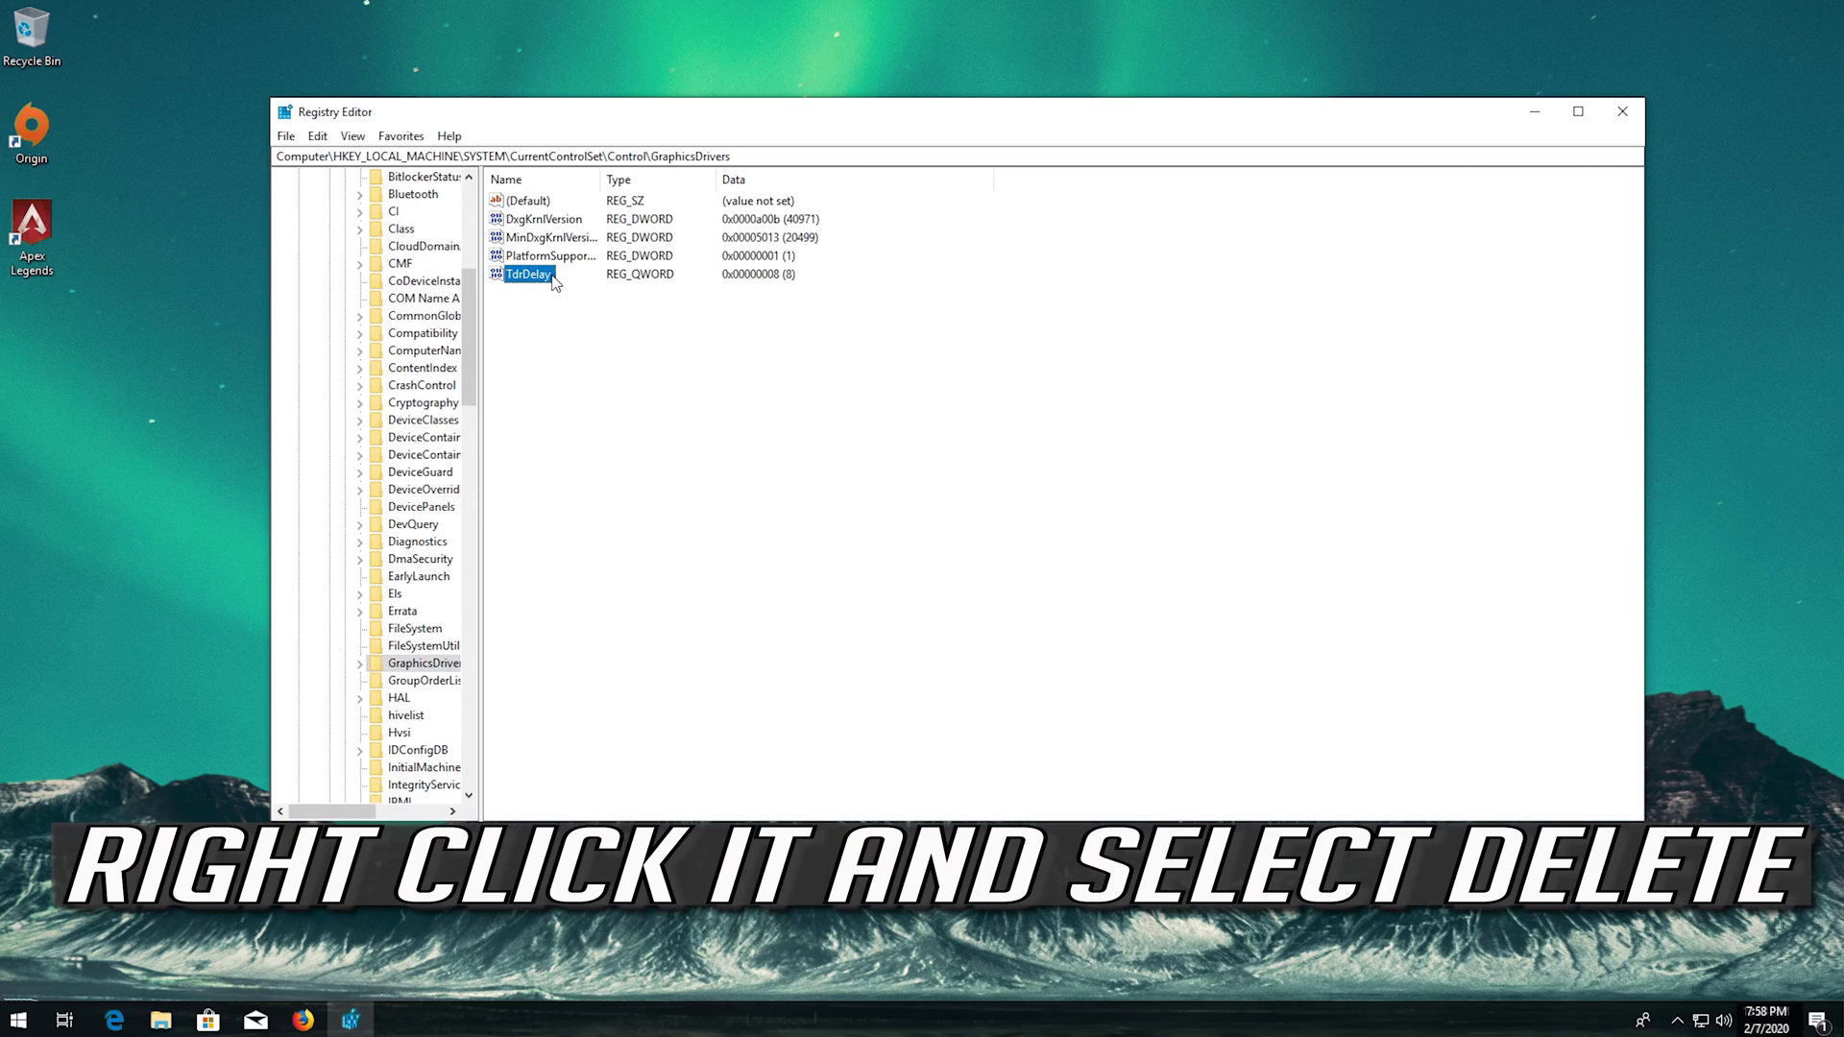
- Delete the TdrDelay value from its context menu and confirm the deletion
right_click(553, 283)
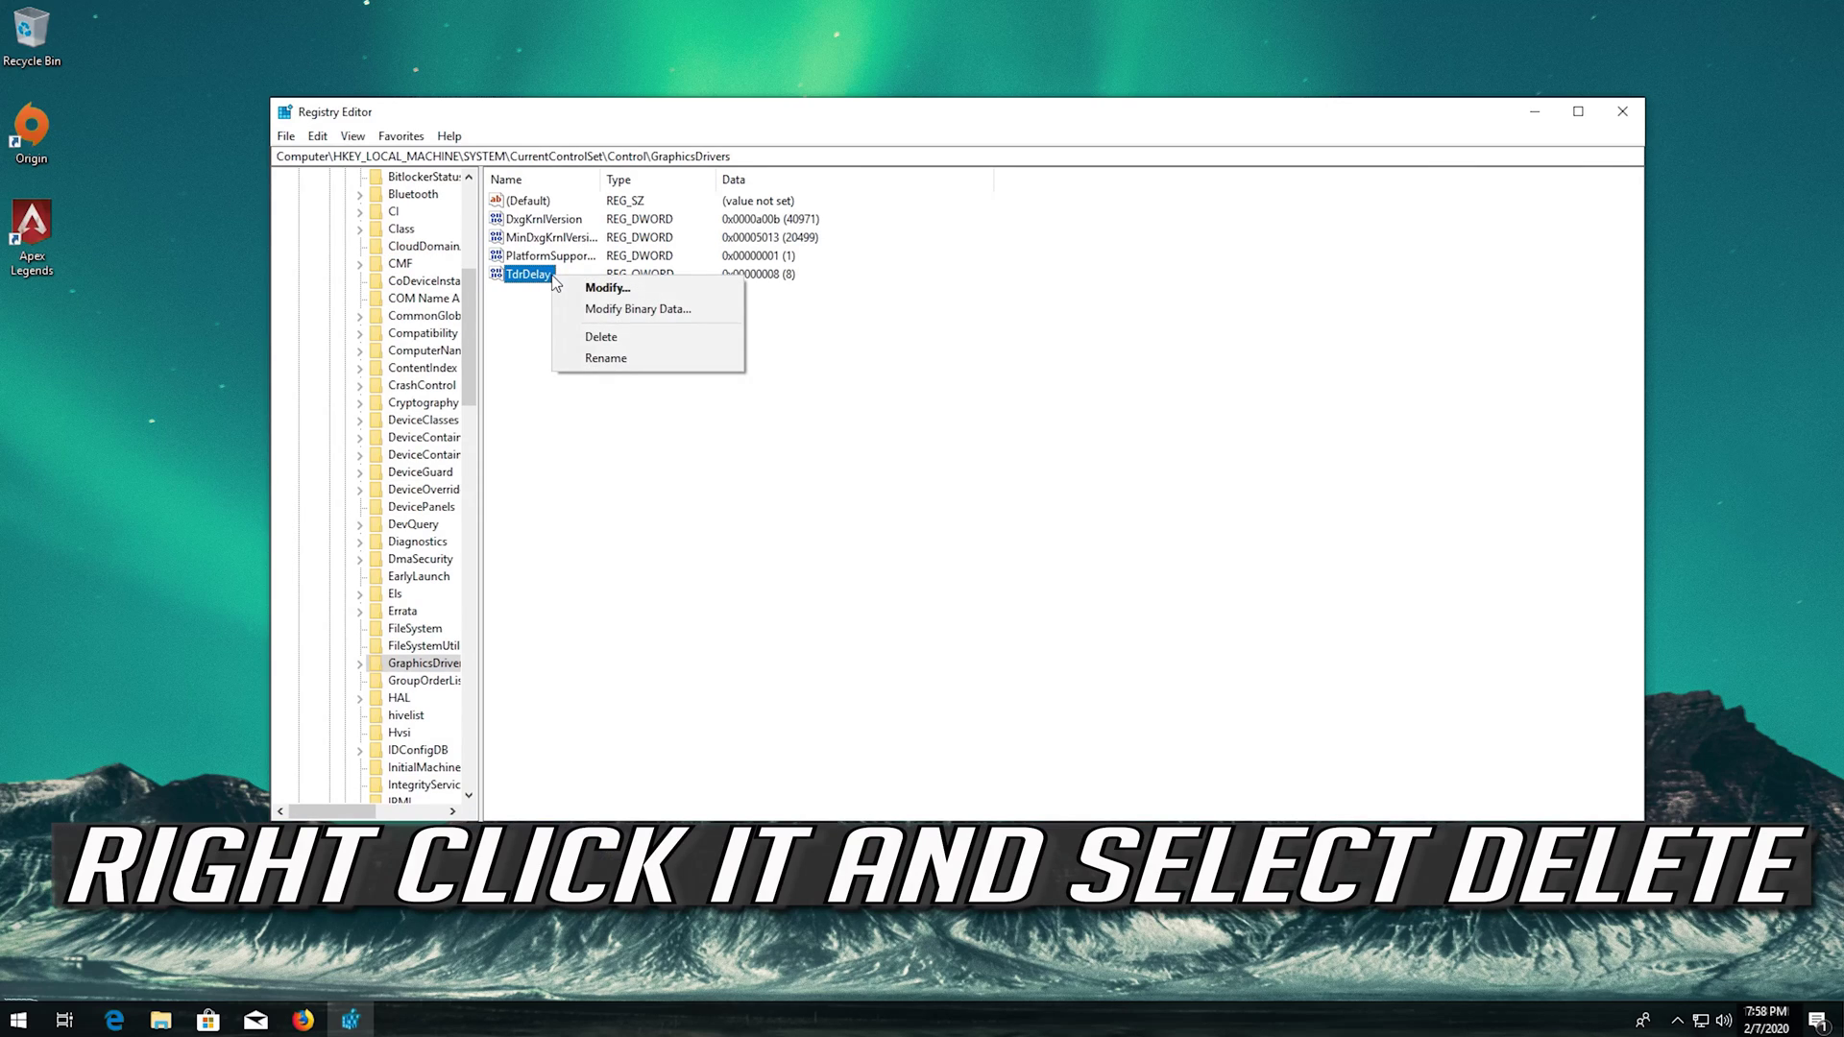
click(638, 340)
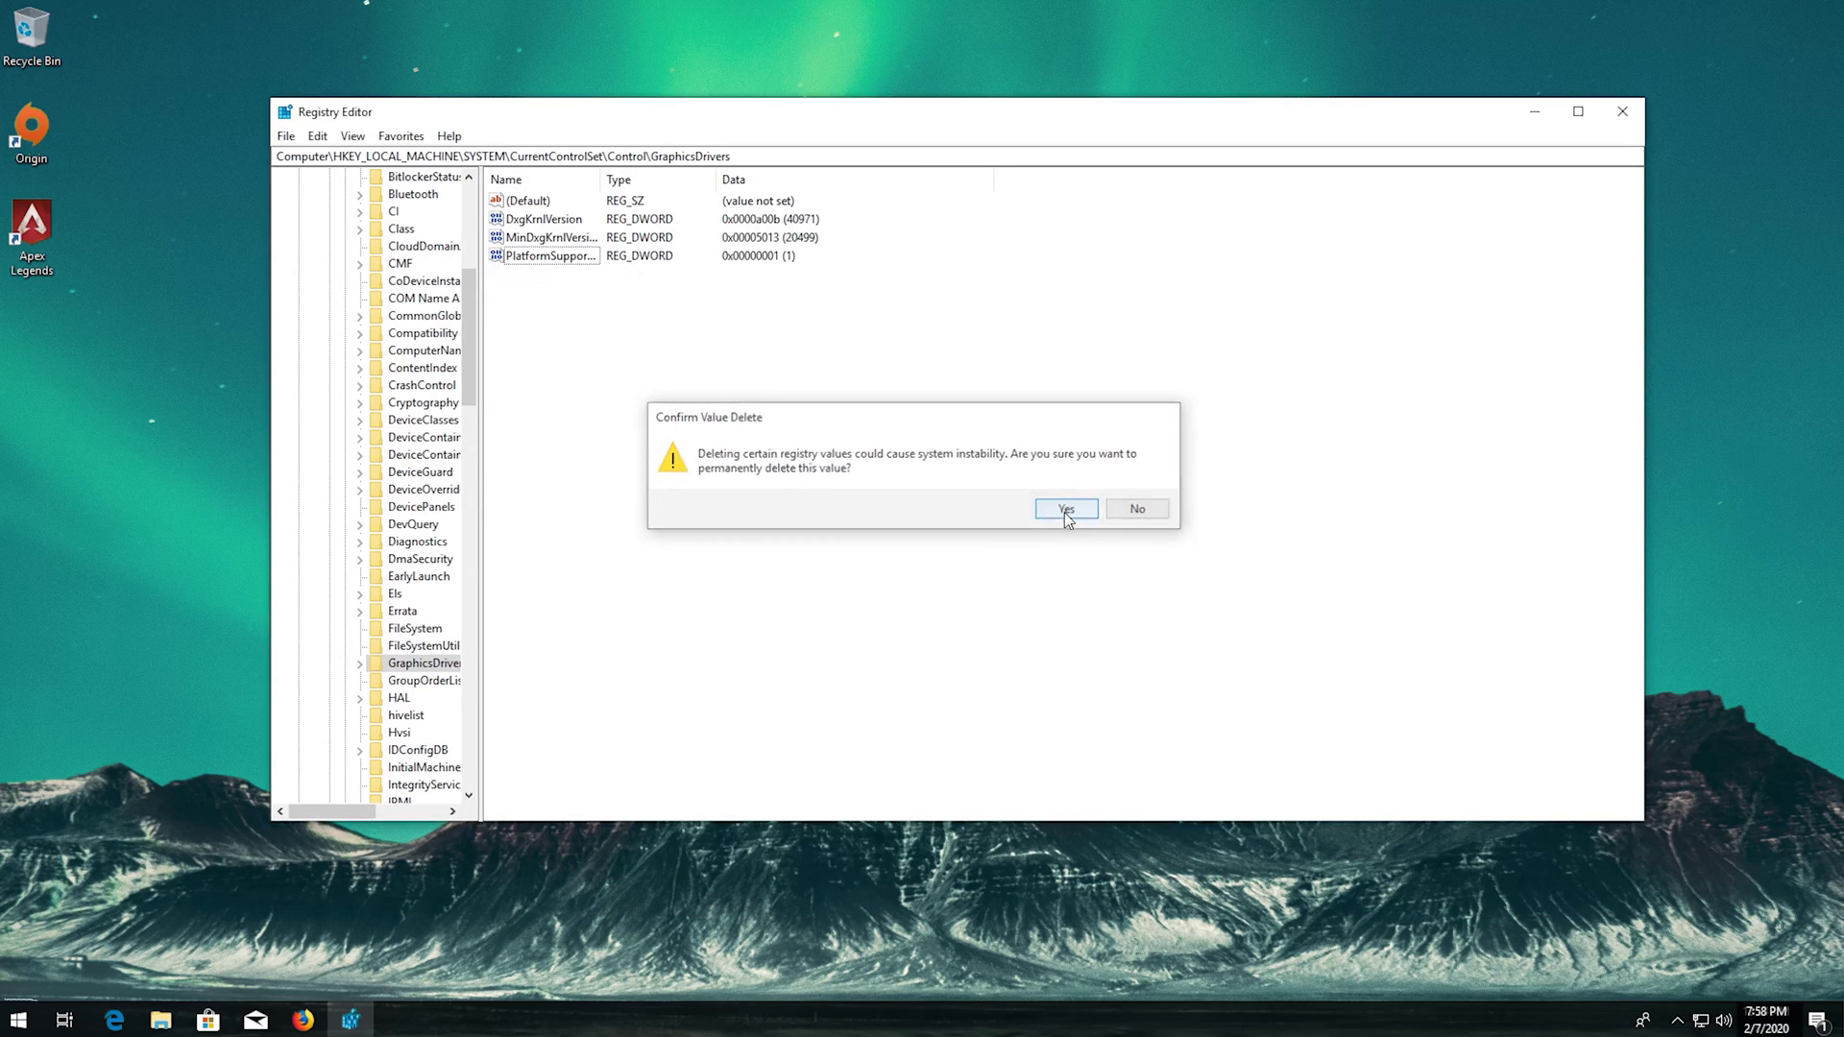
click(1067, 512)
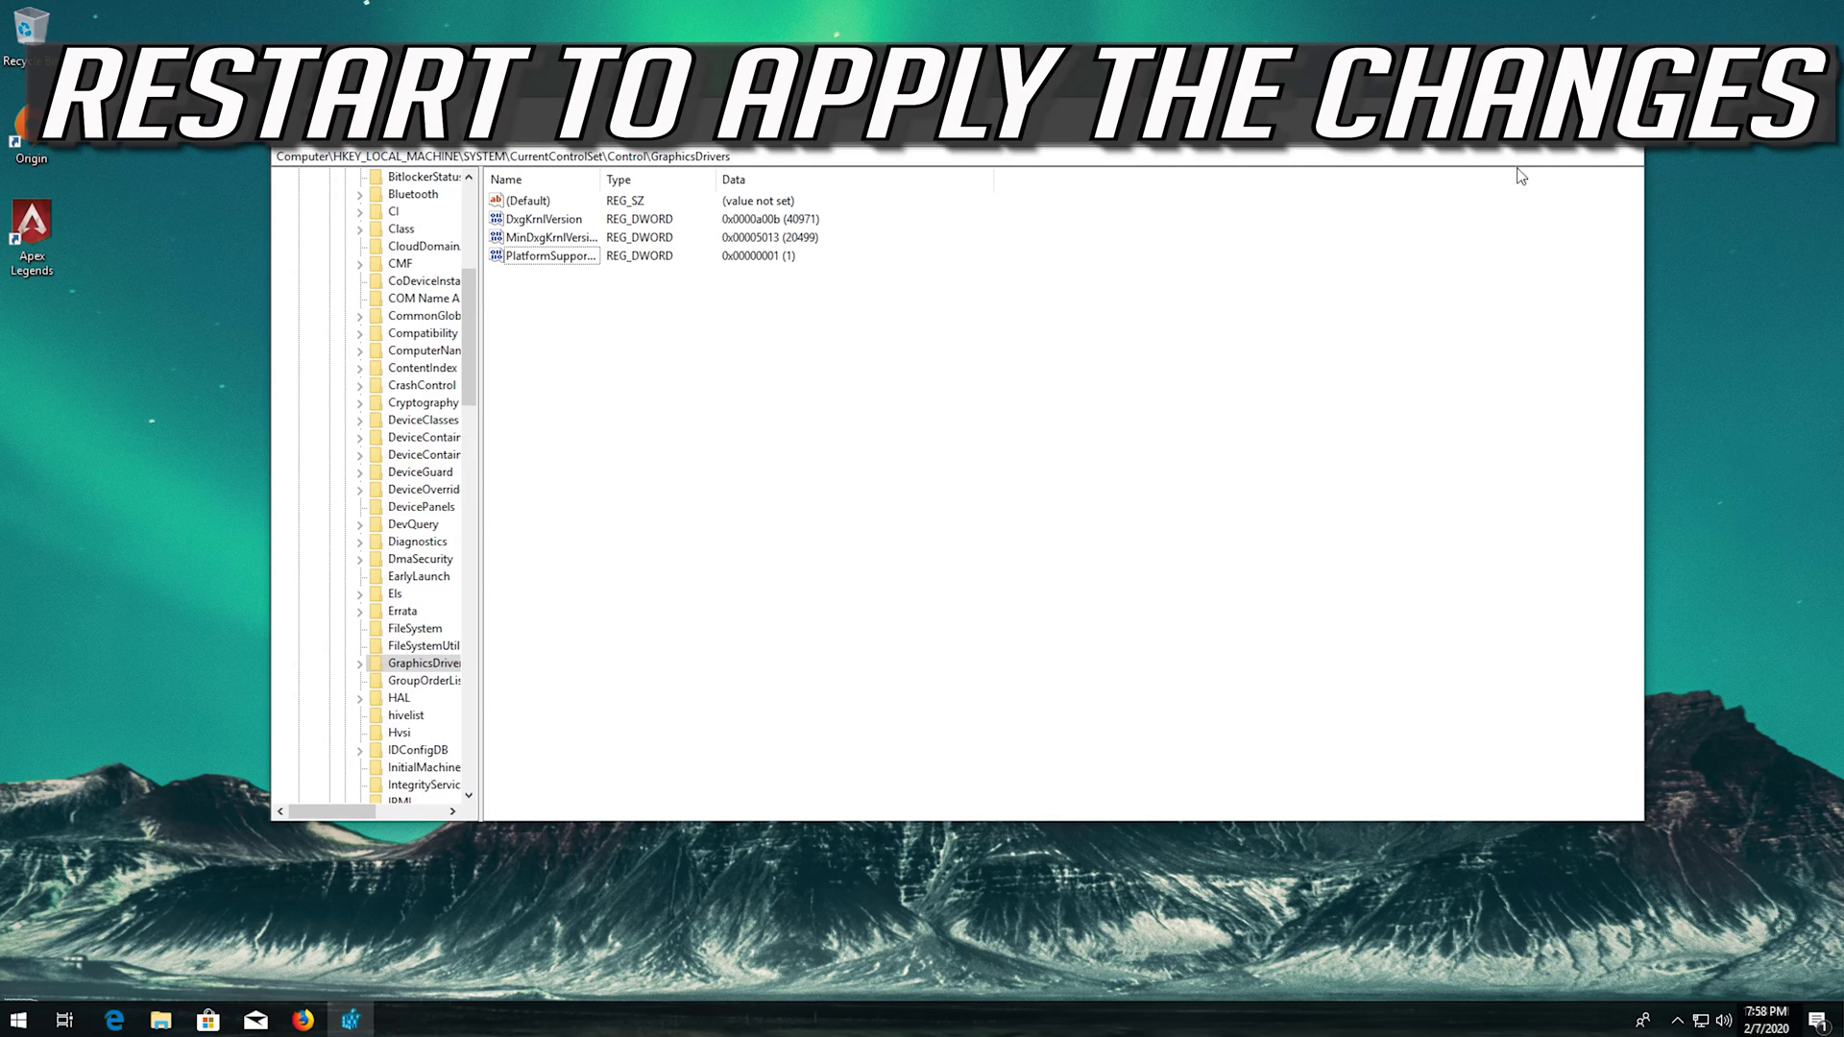
- Close Registry Editor, then choose Update and restart from the Start power menu
click(1610, 90)
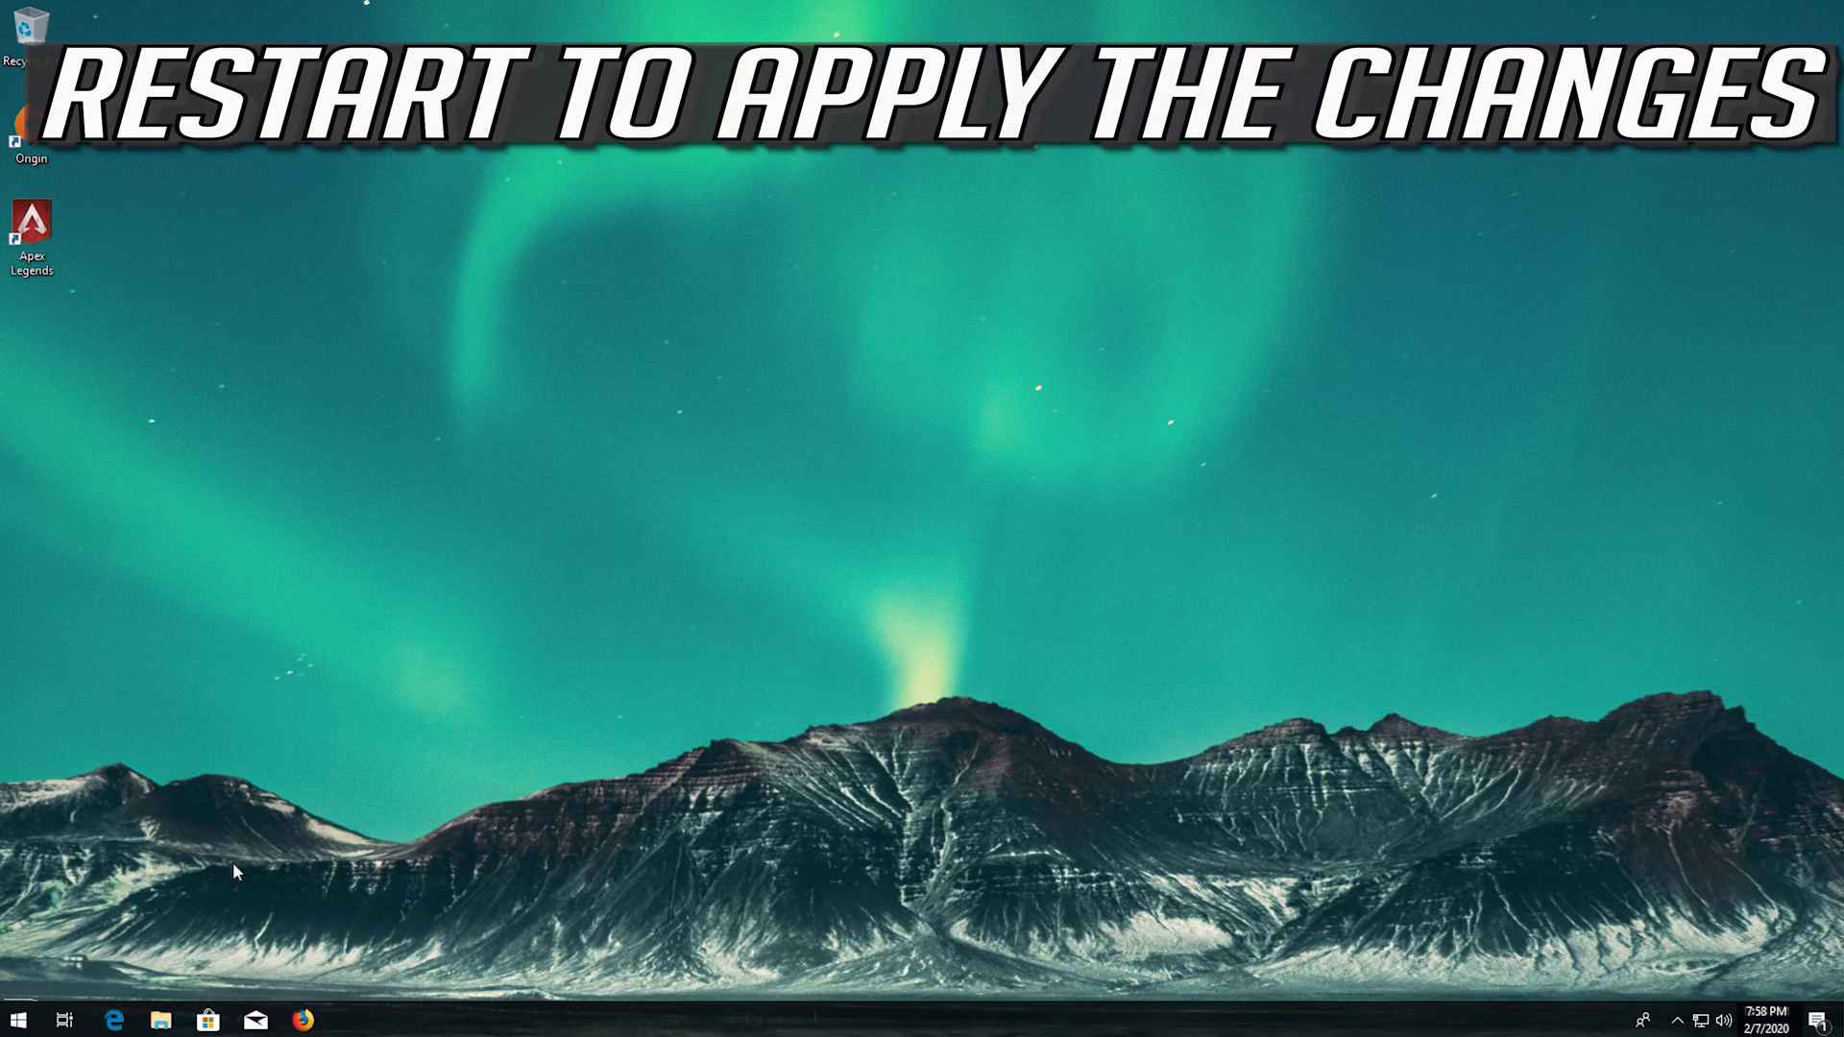
click(18, 1021)
click(20, 982)
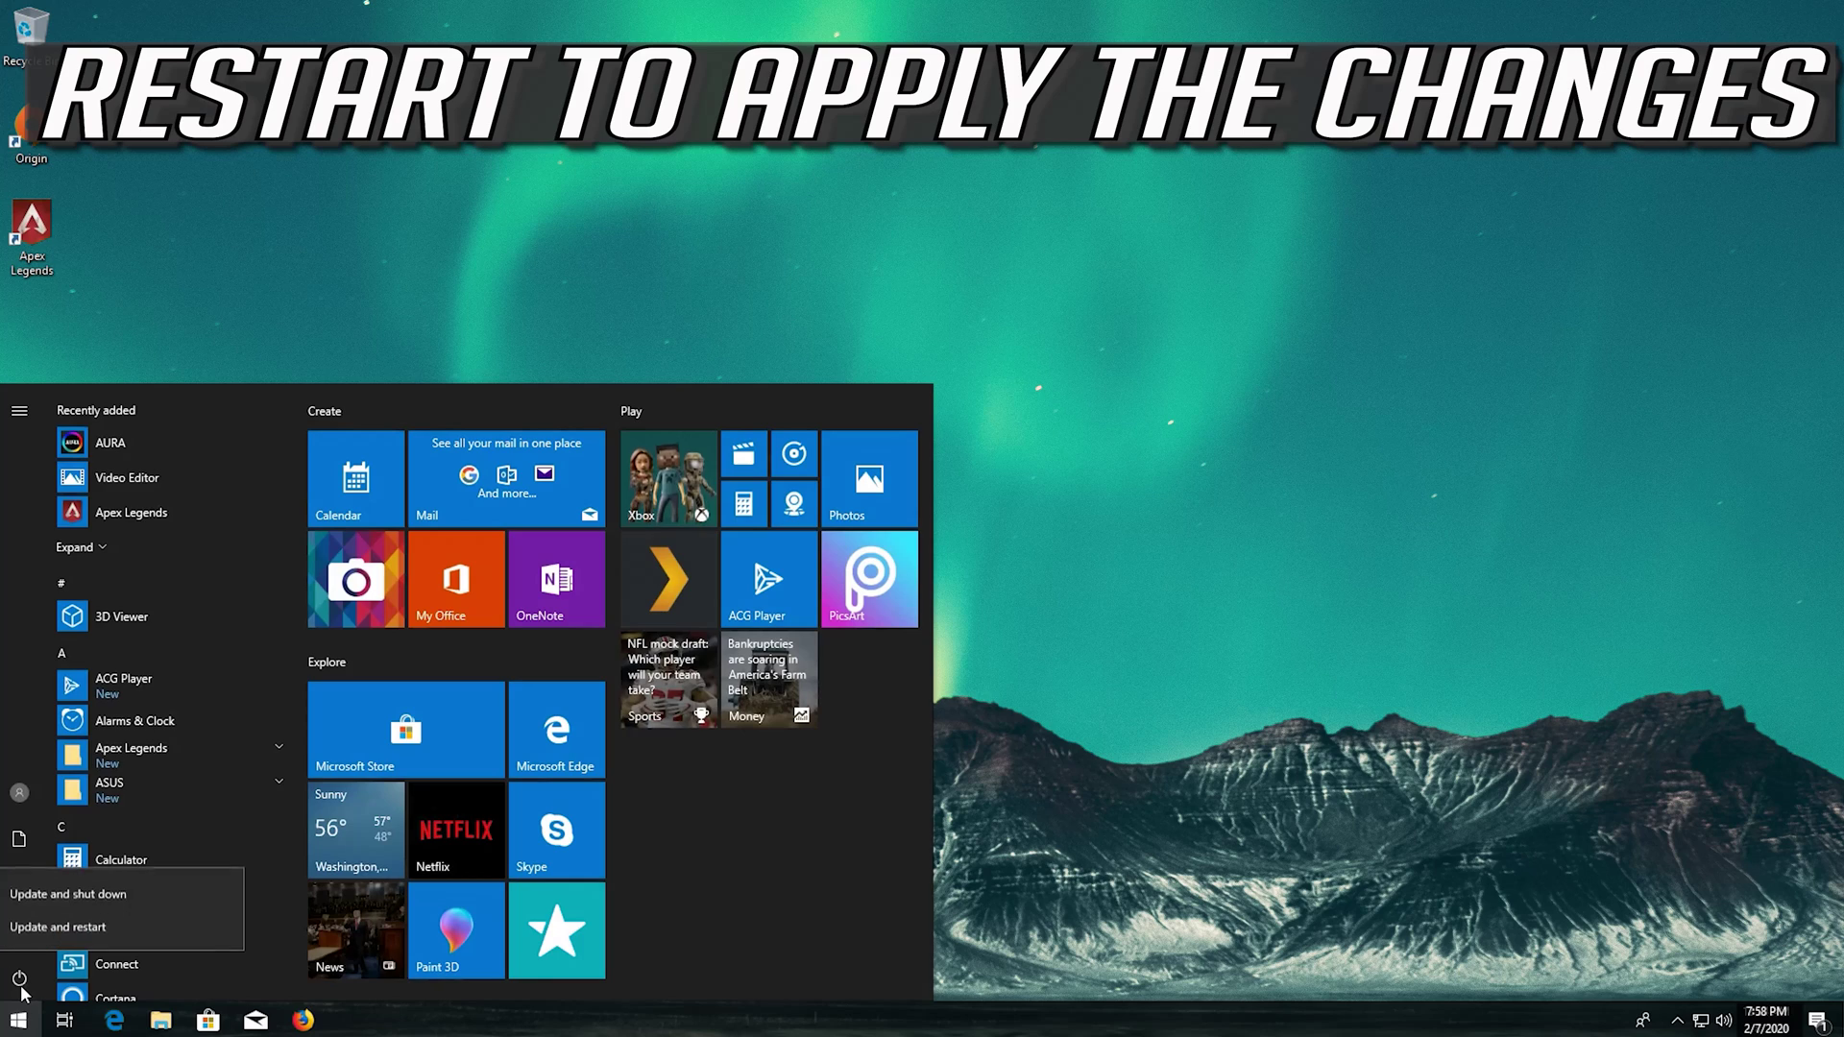
click(76, 926)
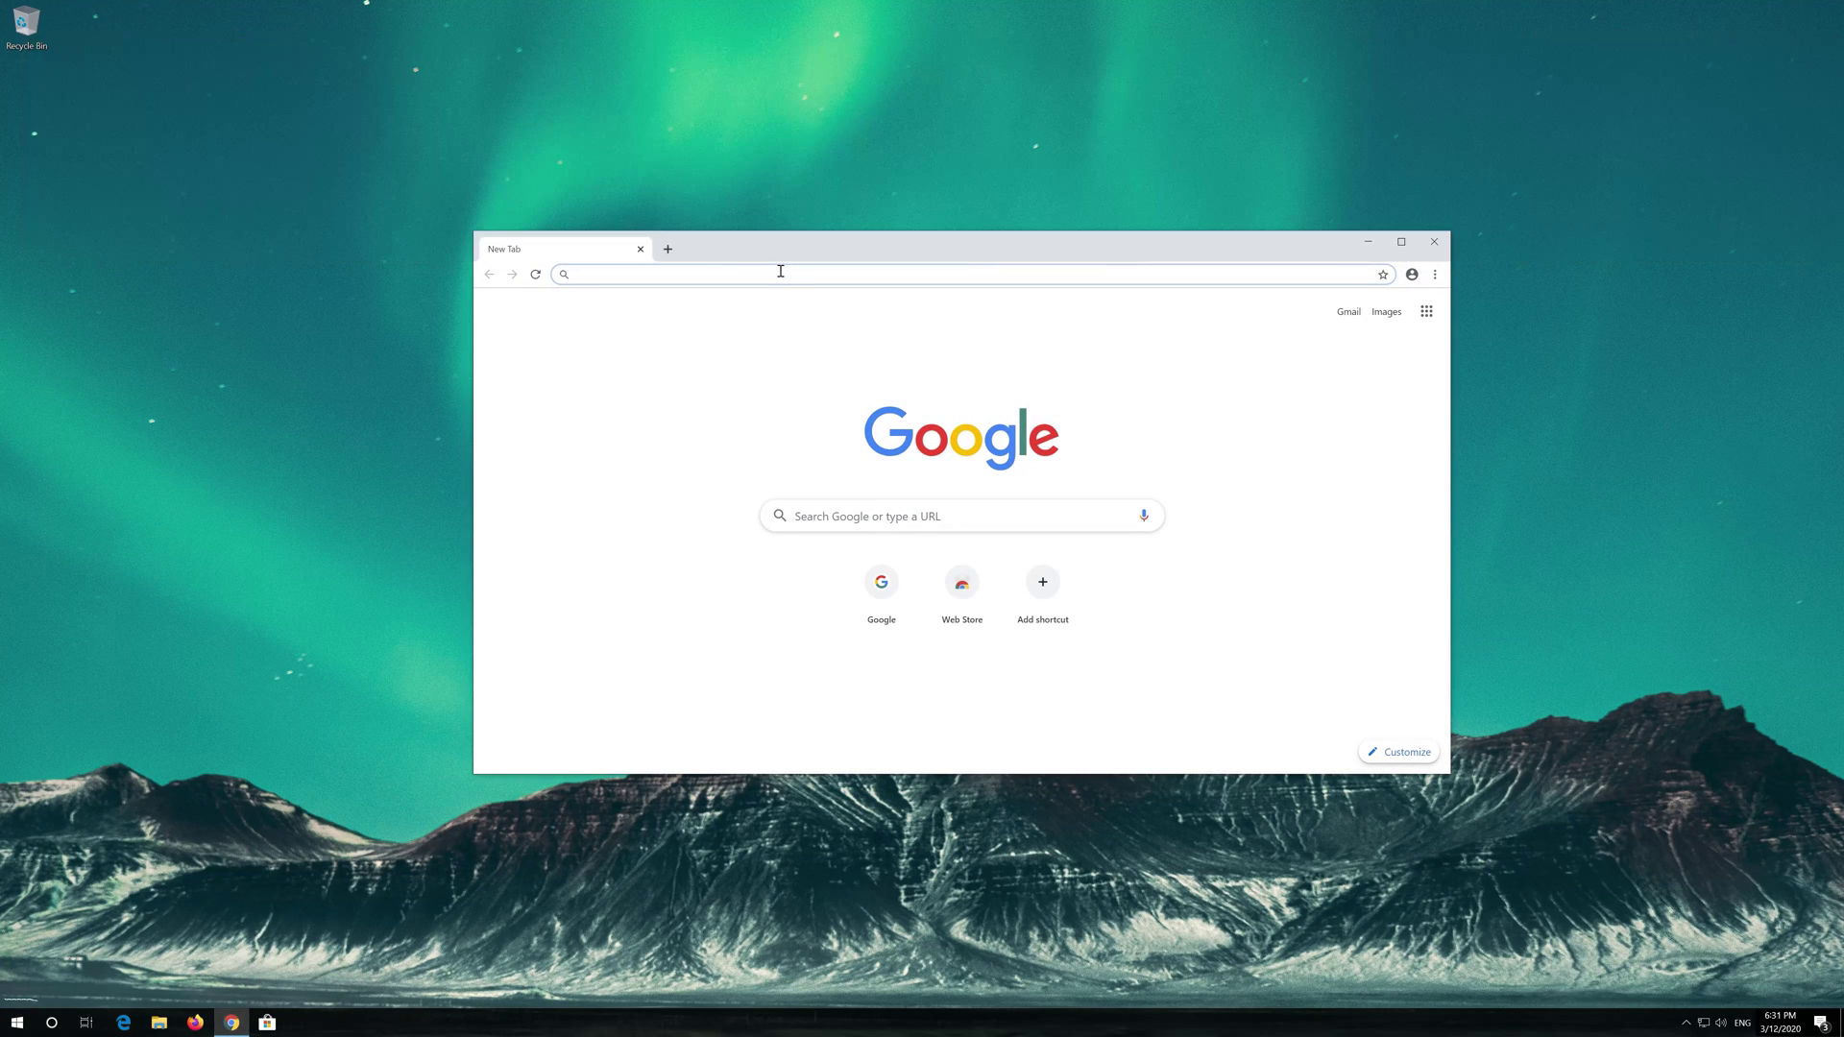
- Download the Media Creation Tool from Microsoft's Download Windows 10 page, close Chrome, and launch the tool
text(https://www.microsoft.com/en-us/software-download/windows10)
key(Return)
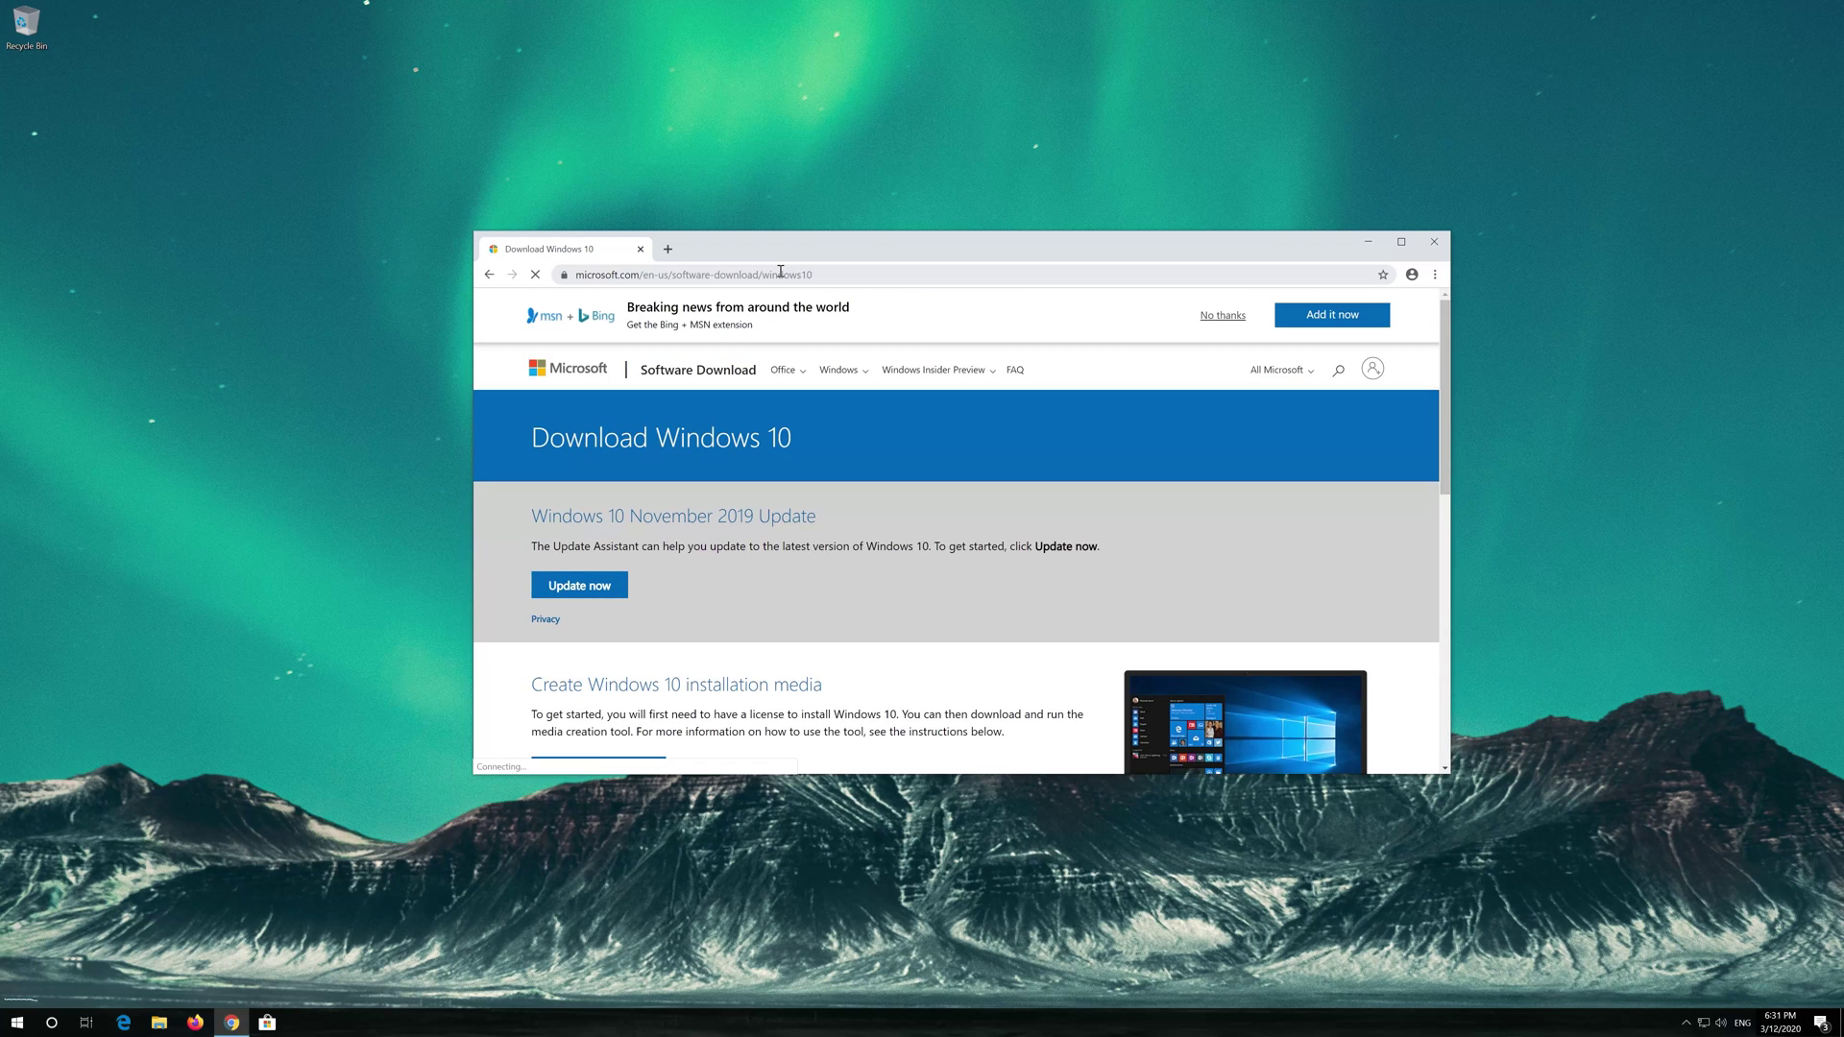
scroll(894, 561, down, 1)
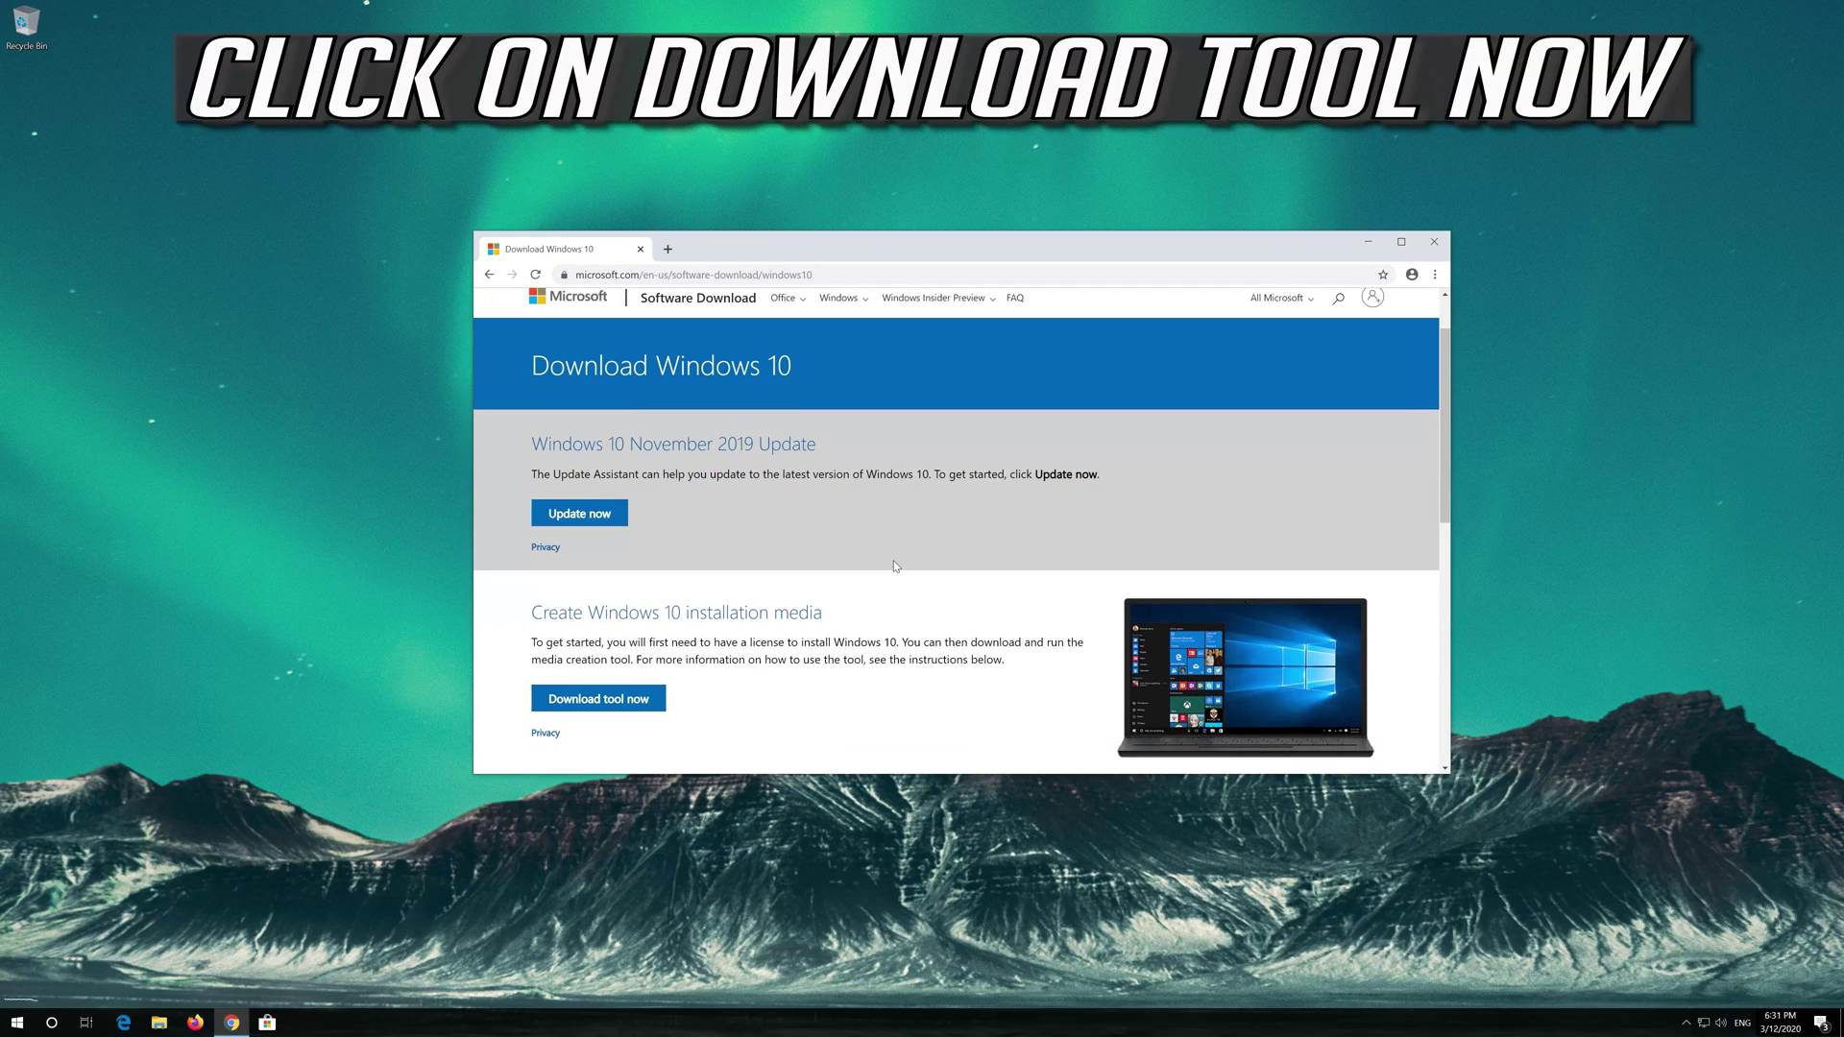
click(633, 700)
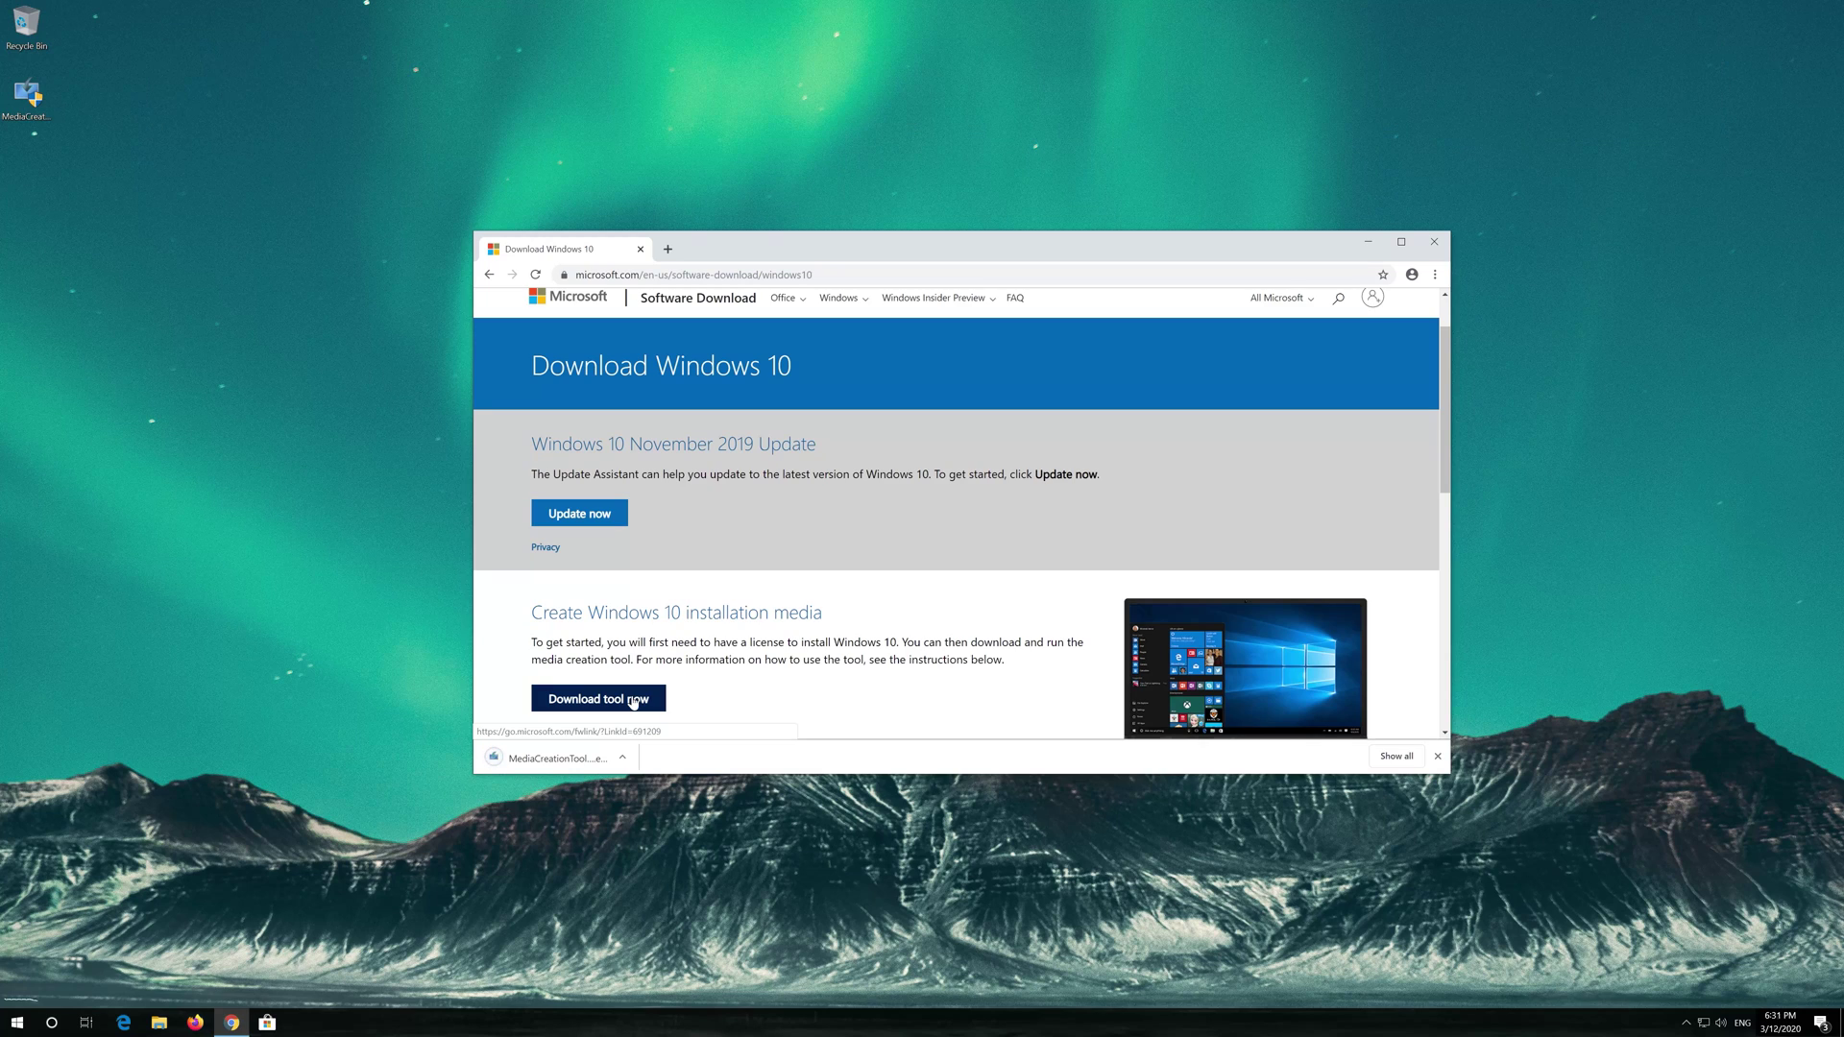
click(1434, 242)
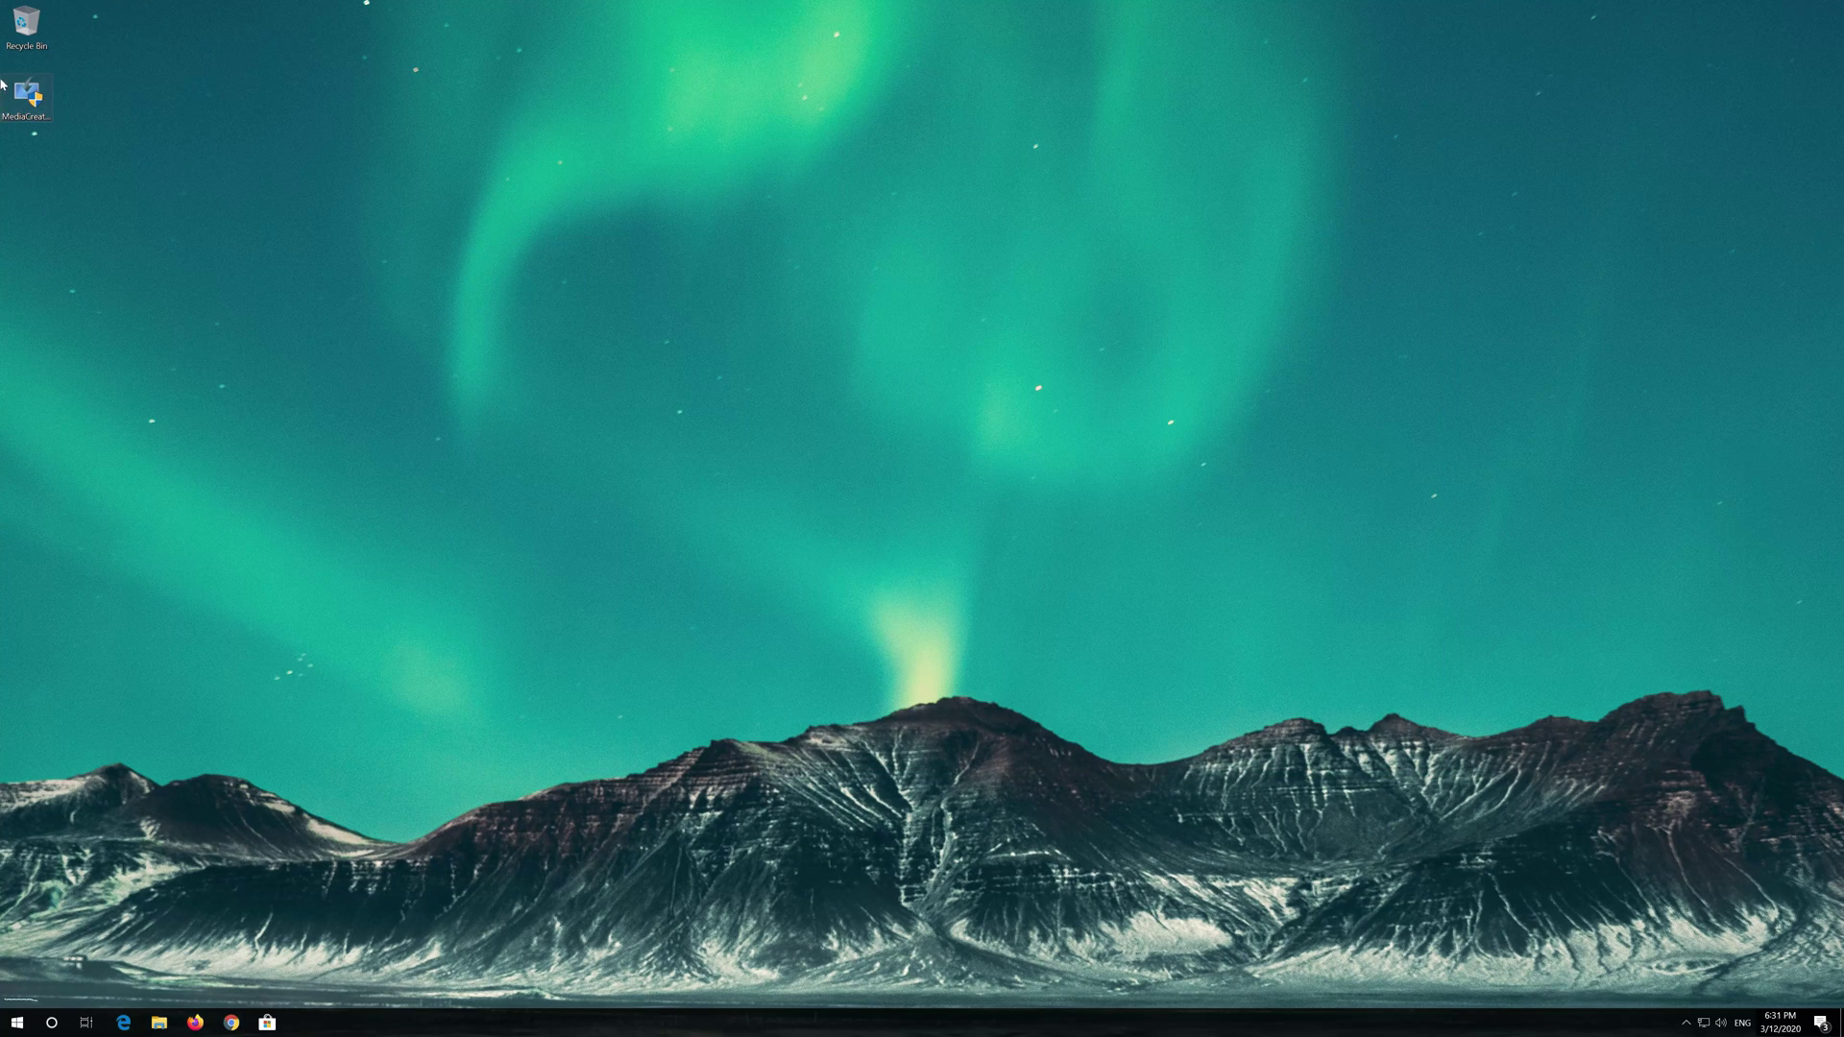
double_click(24, 104)
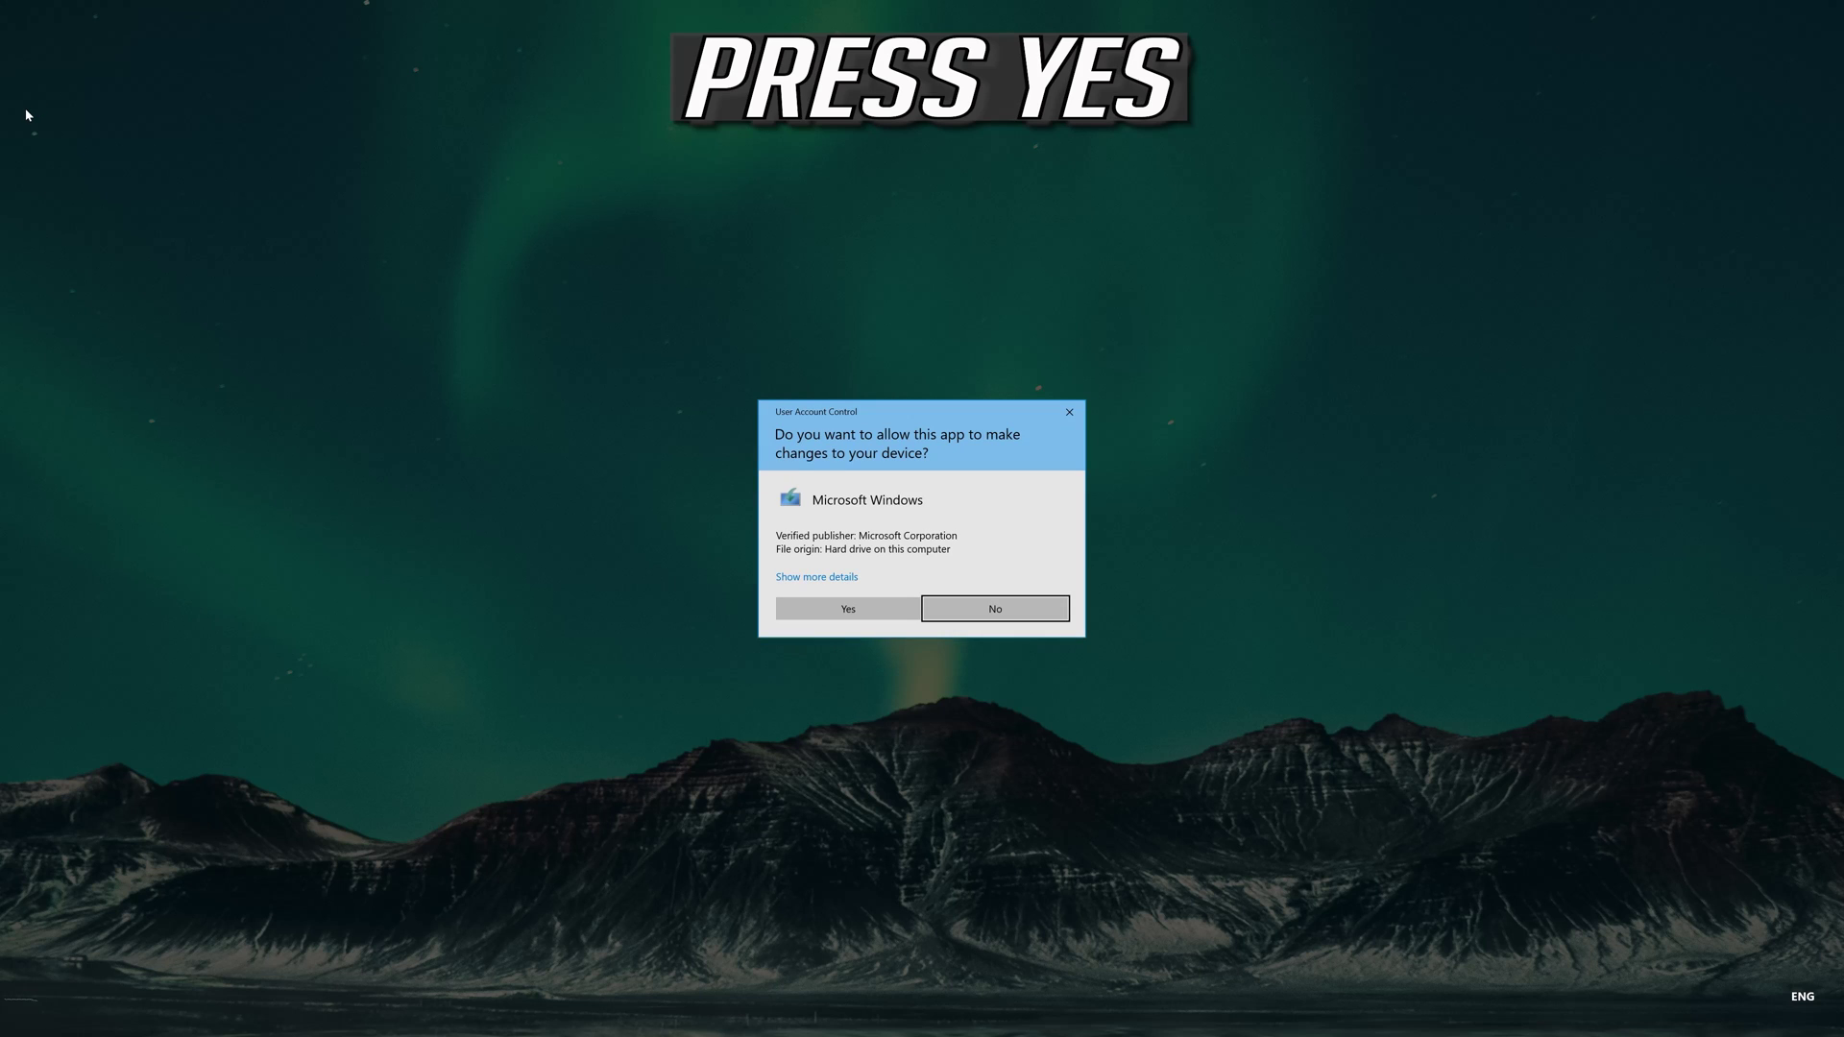
- Approve the Media Creation Tool, accept both licenses, choose Upgrade this PC now, and install
click(869, 617)
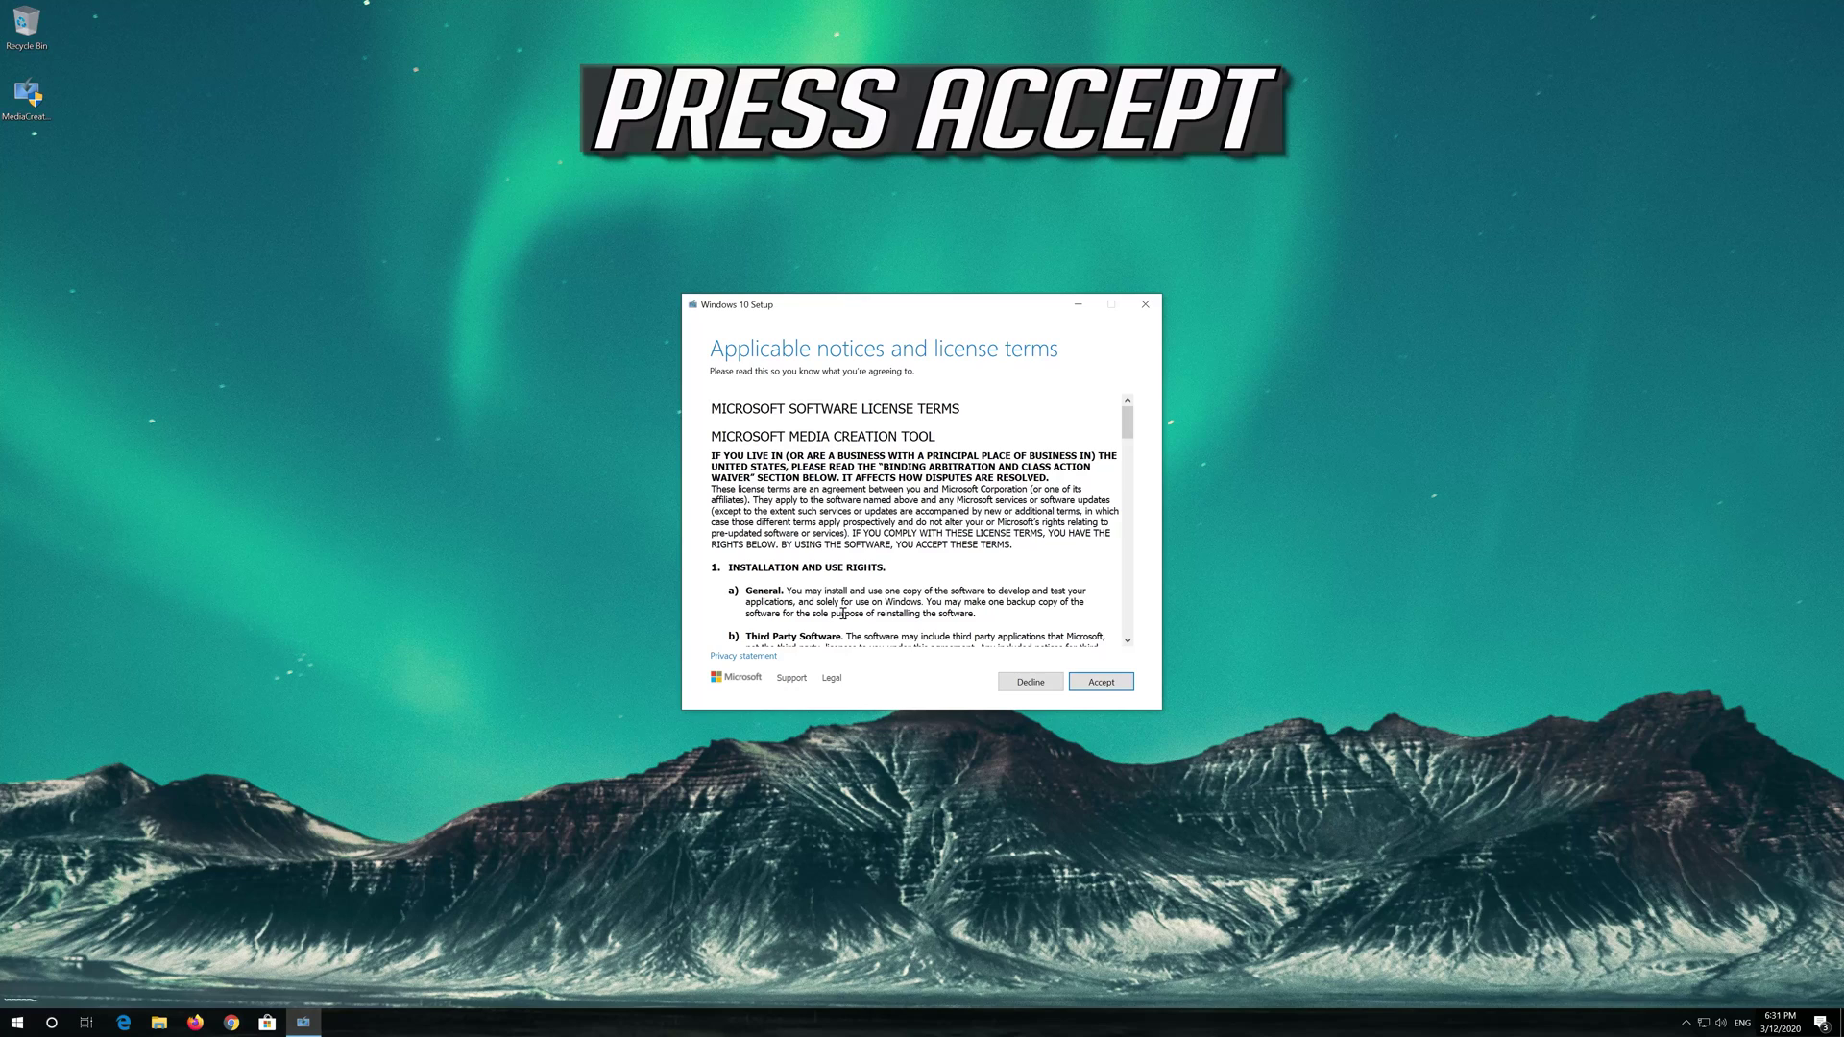
click(1125, 682)
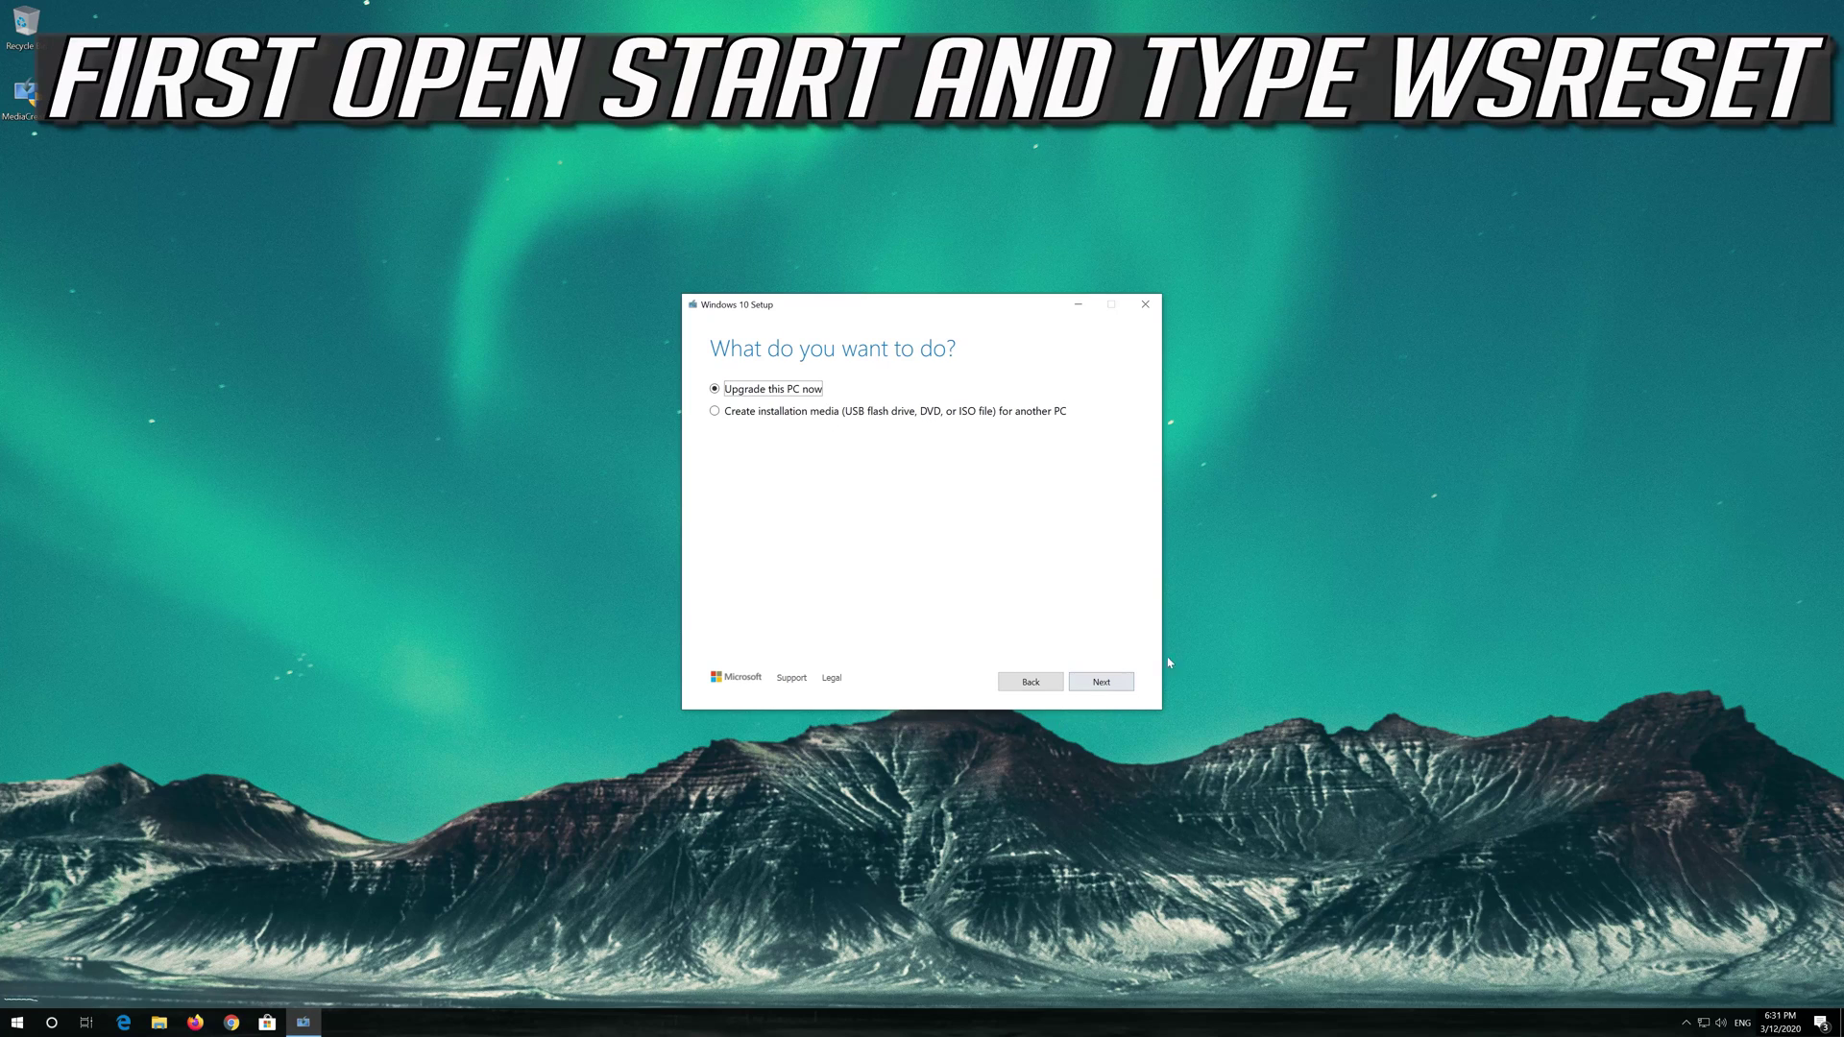
click(1092, 691)
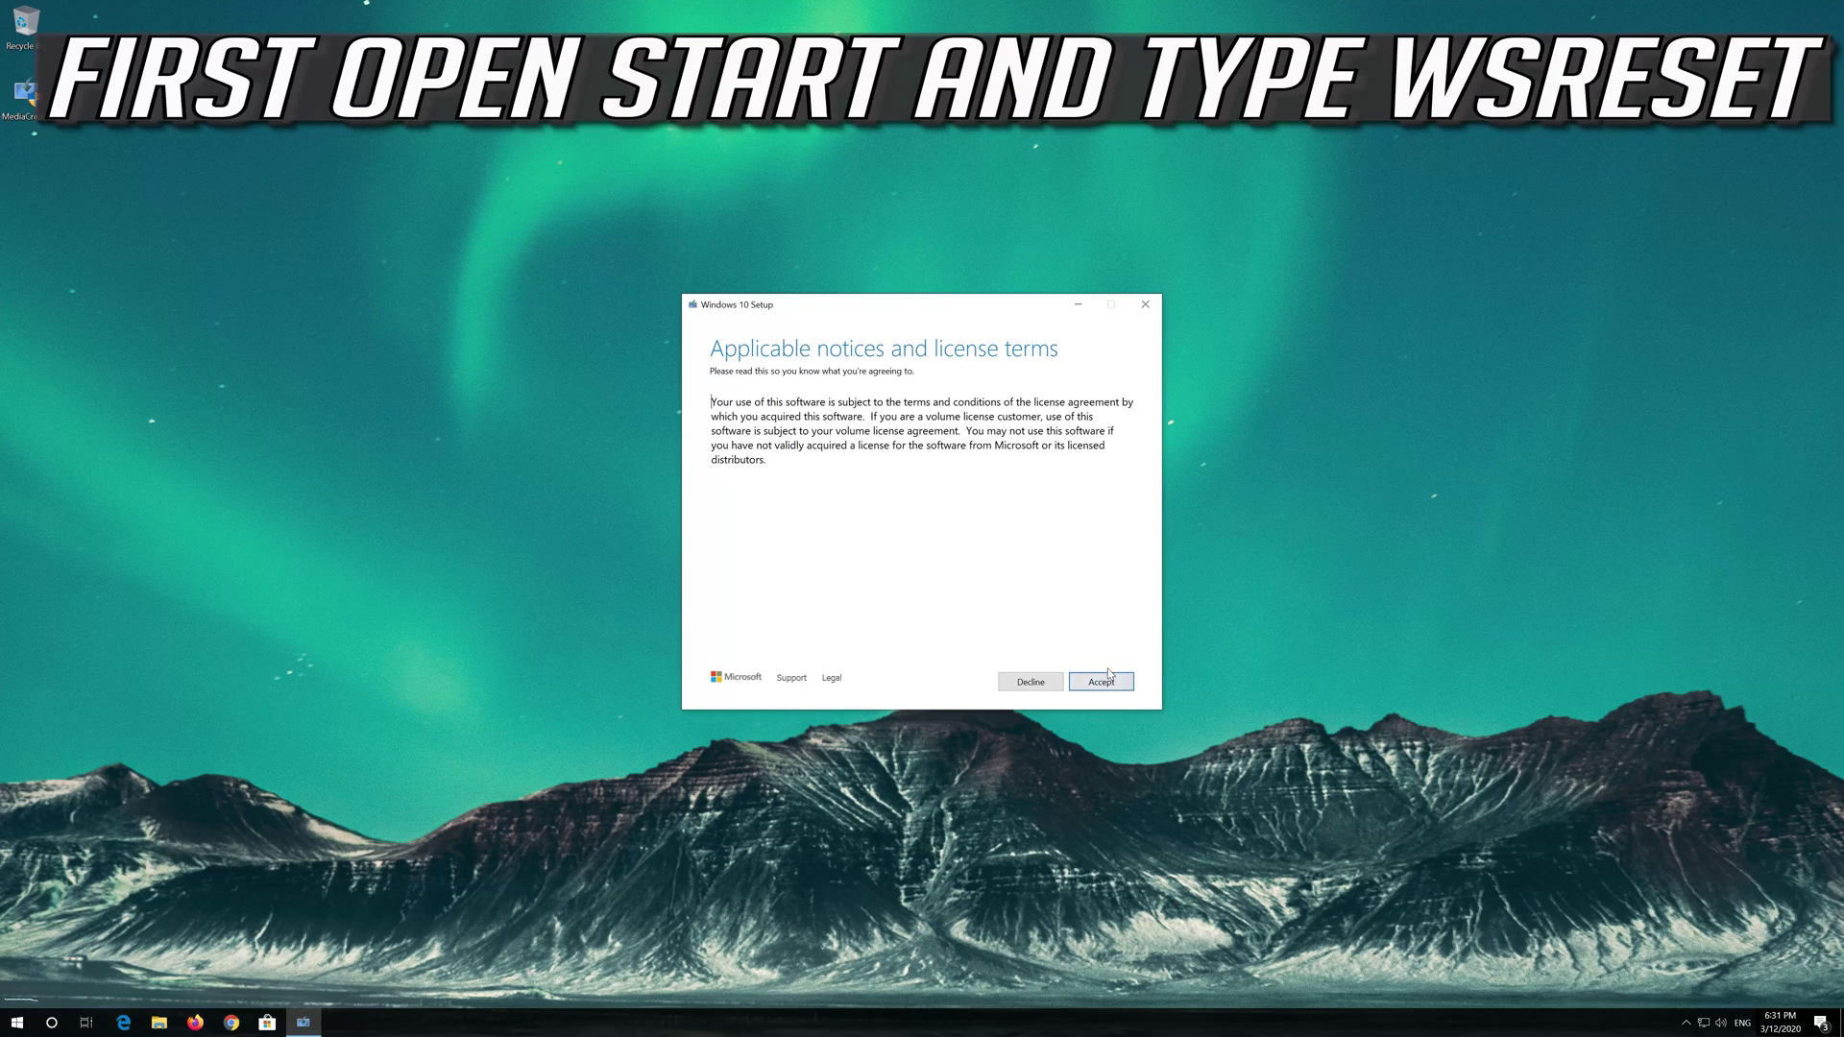
click(1109, 680)
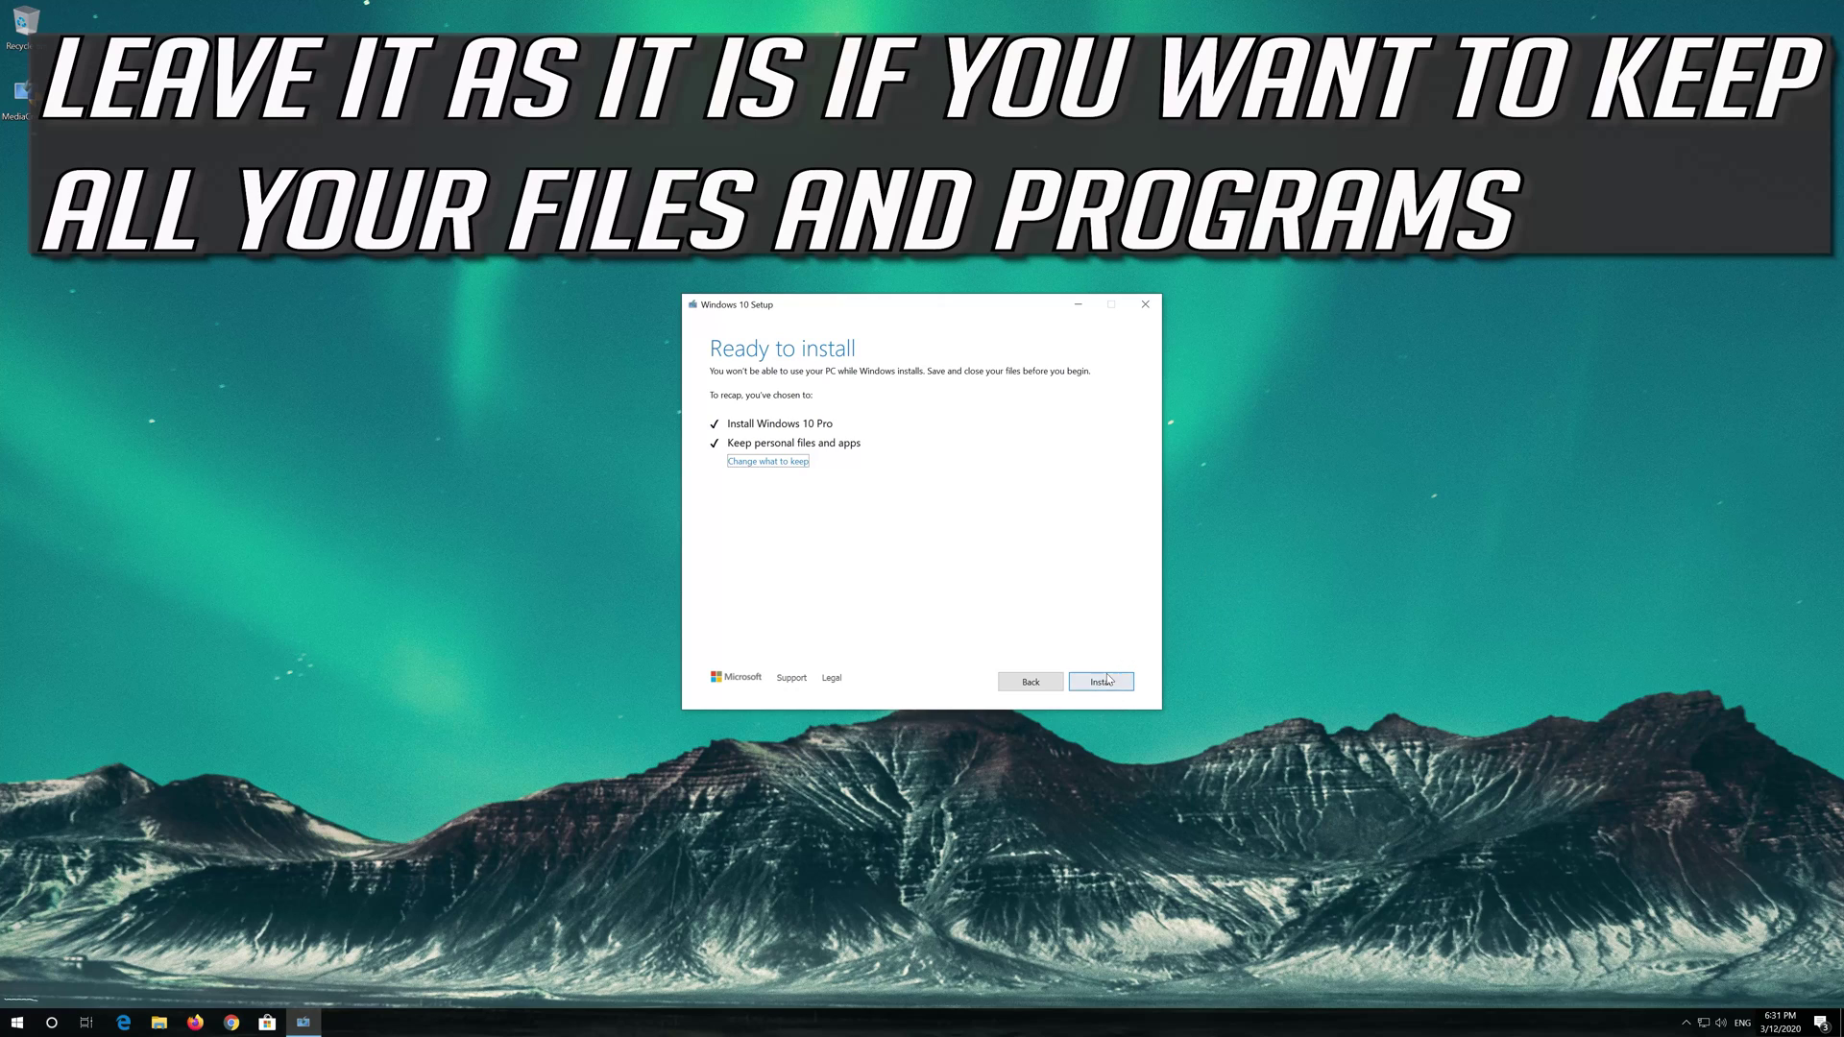
click(1098, 682)
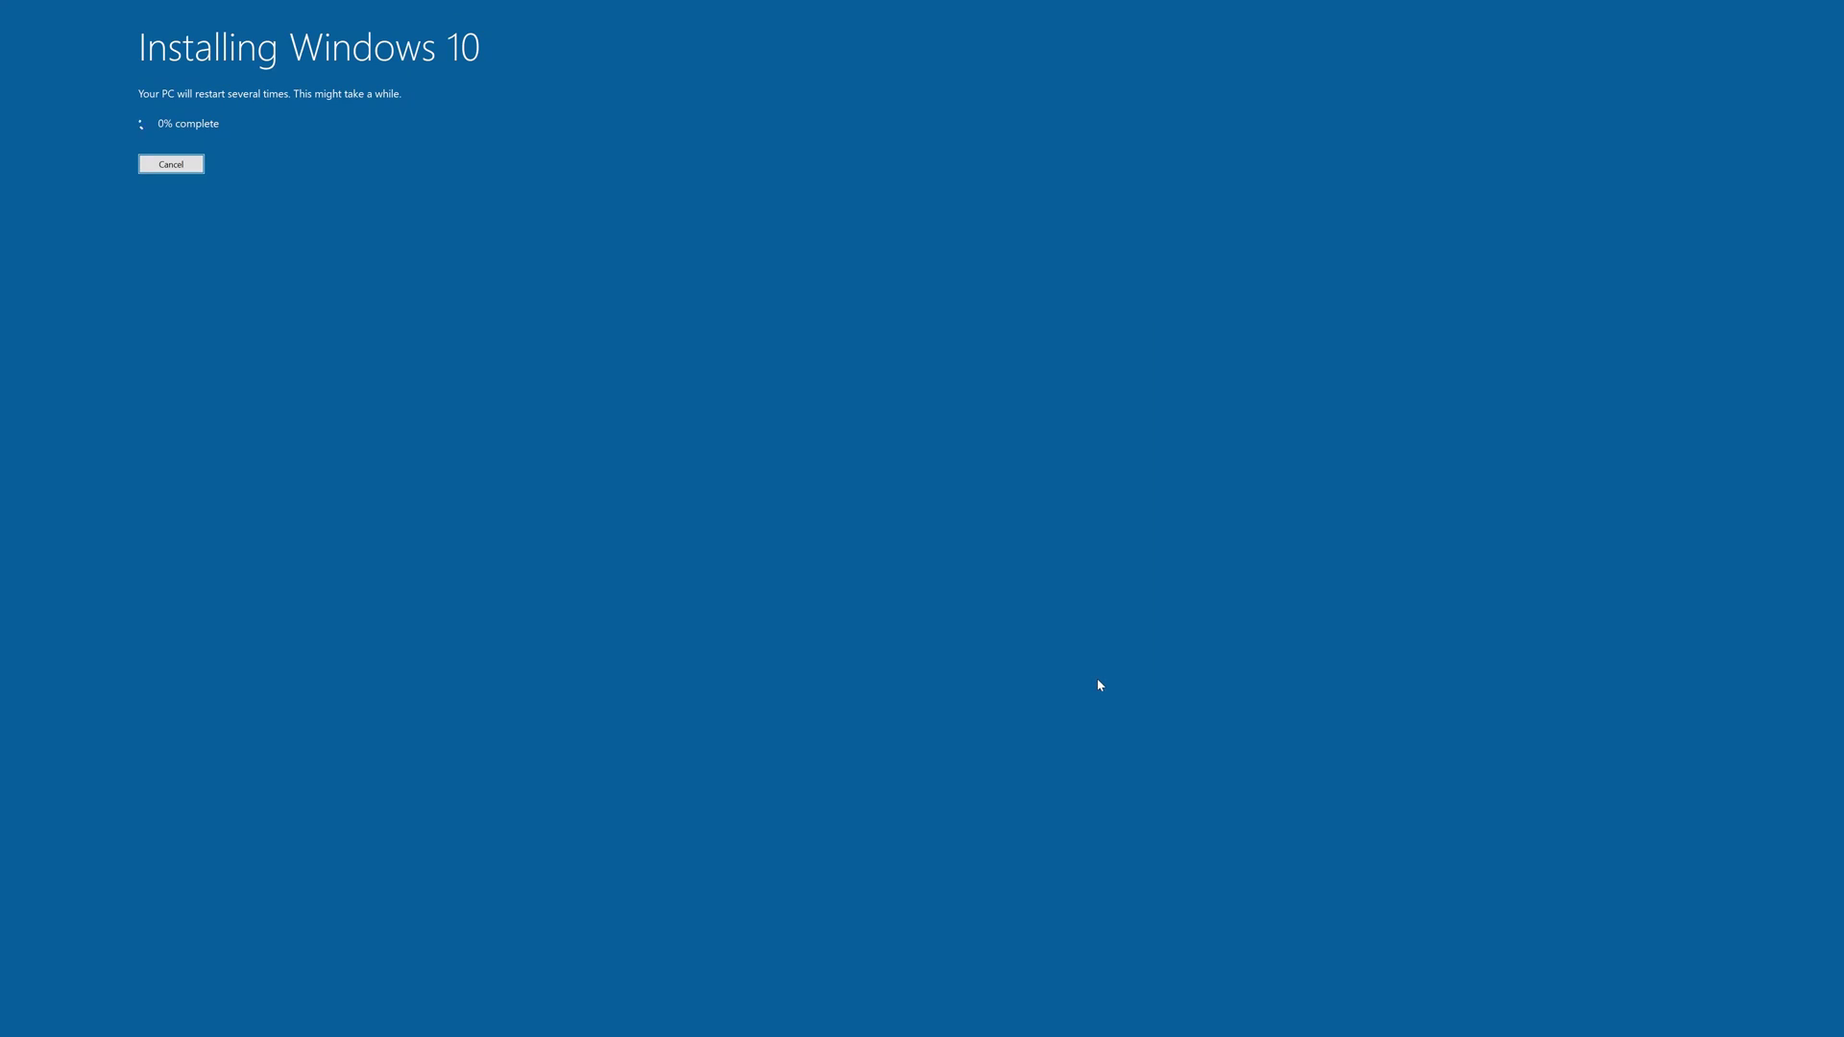